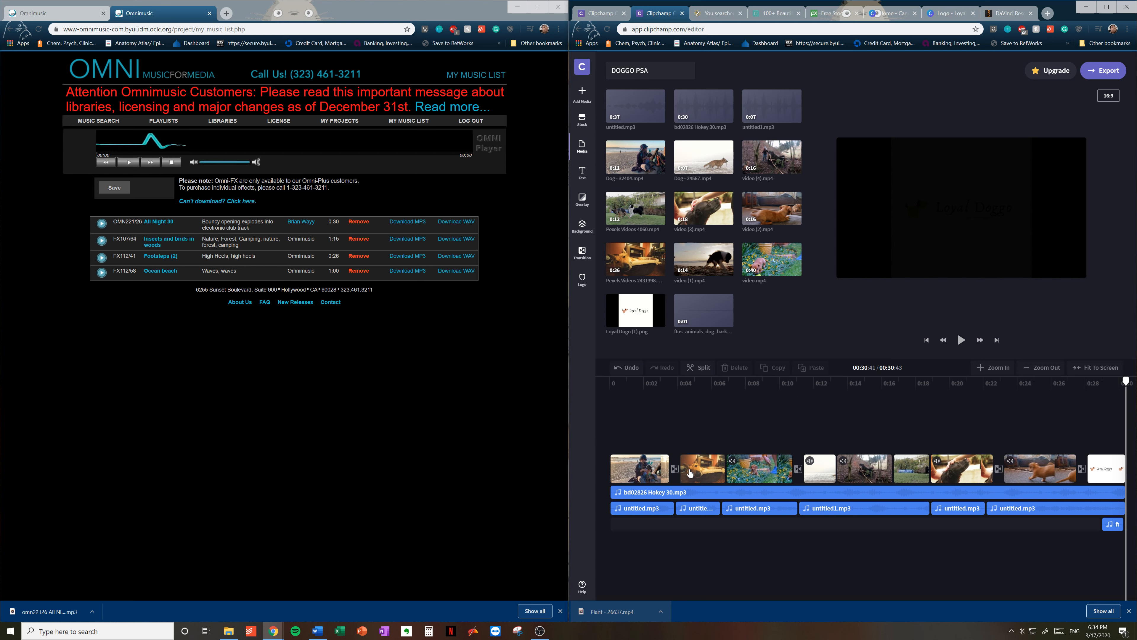
Step: Examine the first transition, the background music, the voice-over audio and the closing sound clip in the DOGGO PSA timeline
{"action": "left_click", "coordinate": [674, 468]}
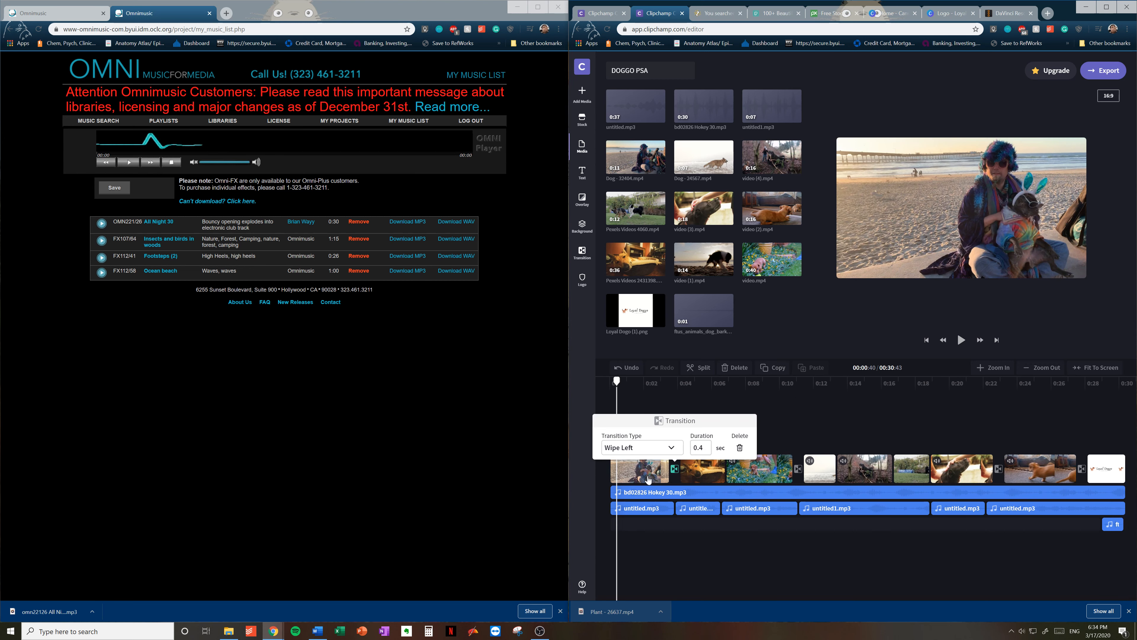
{"action": "left_click", "coordinate": [722, 501]}
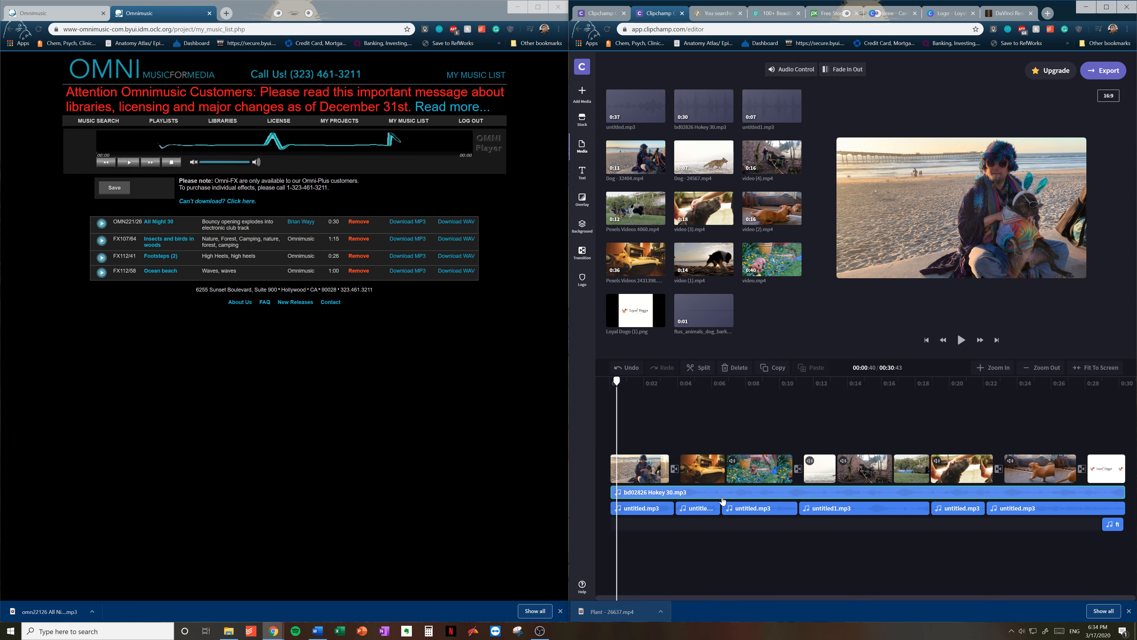
{"action": "left_click", "coordinate": [660, 512]}
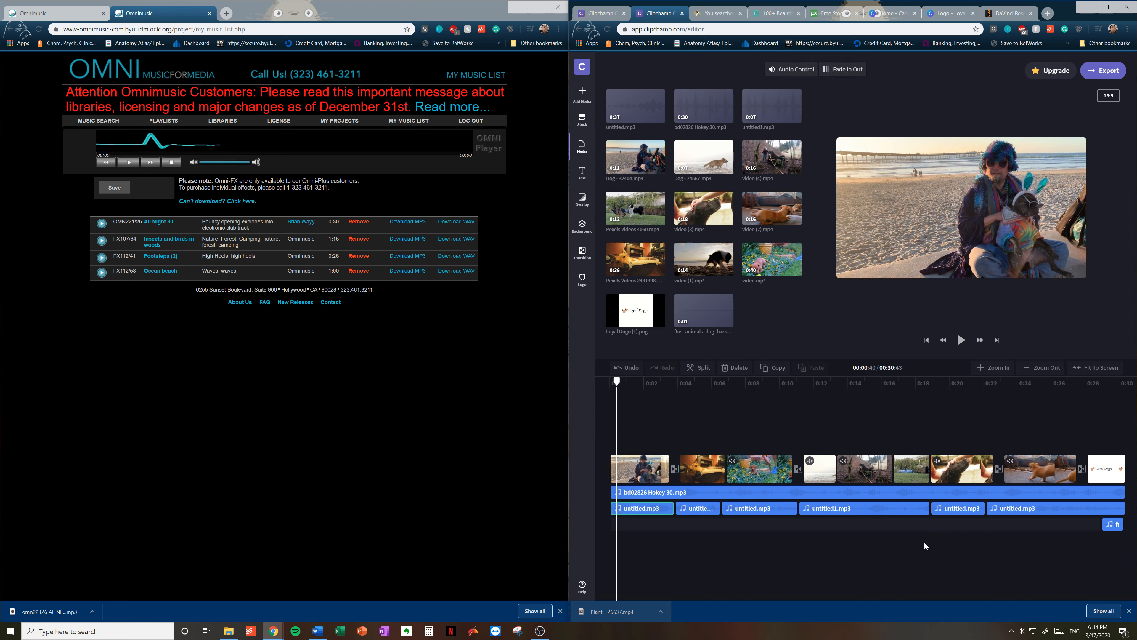
{"action": "left_click", "coordinate": [1114, 529]}
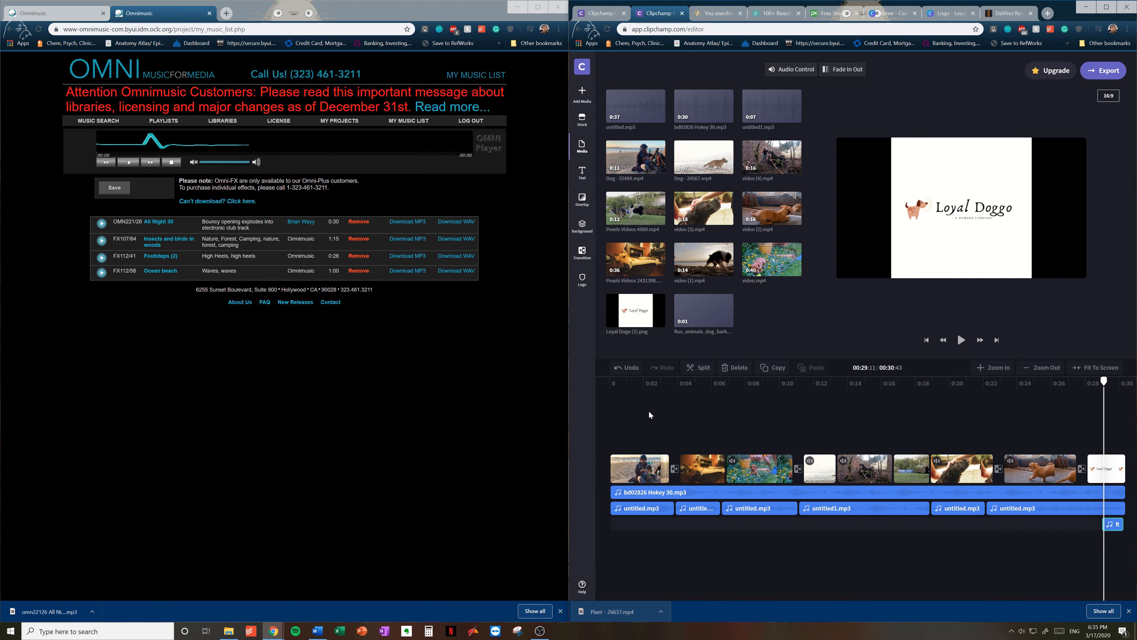
Step: Go from the untitled project to the Clipchamp home page and create a new video project in the Widescreen 16:9 format
{"action": "left_click", "coordinate": [604, 15]}
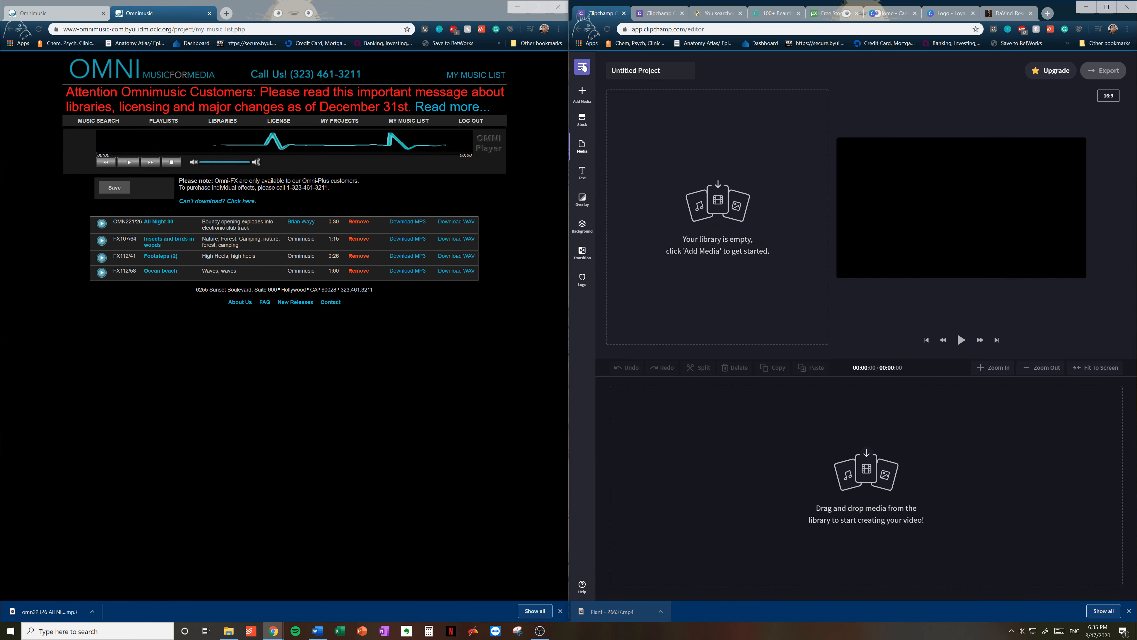
{"action": "mouse_move", "coordinate": [582, 68]}
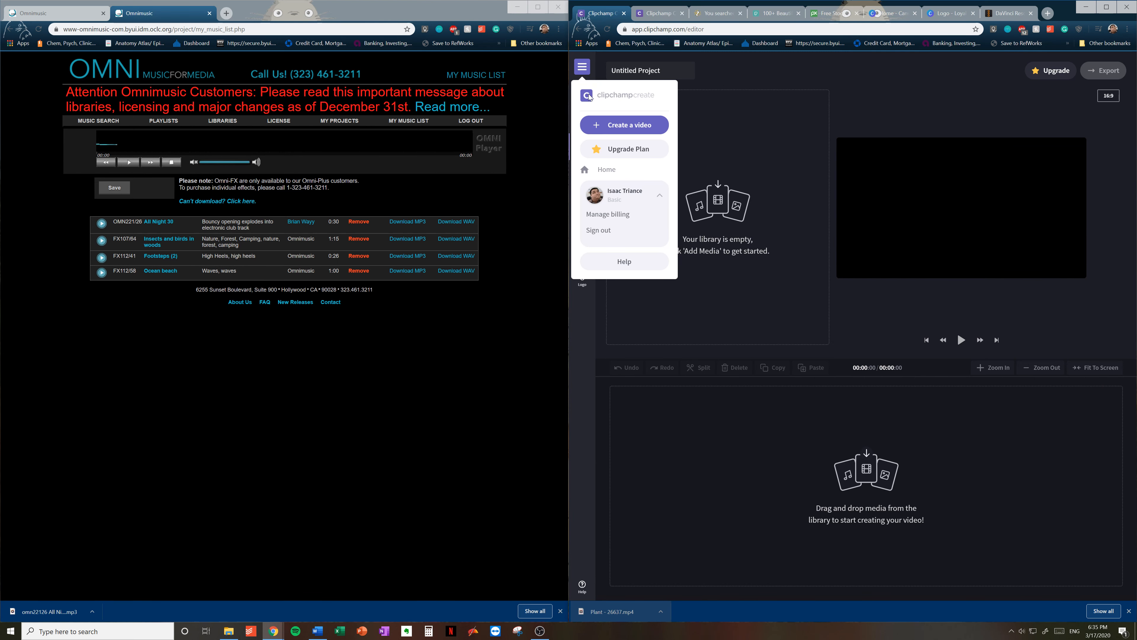
{"action": "left_click", "coordinate": [607, 173]}
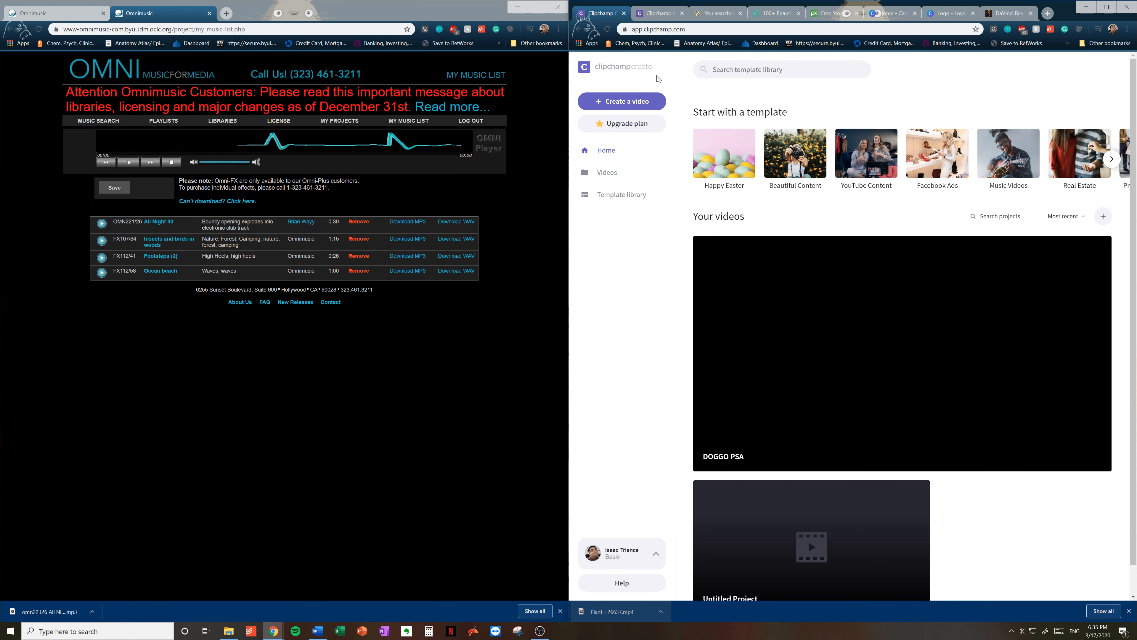
{"action": "left_click", "coordinate": [632, 107]}
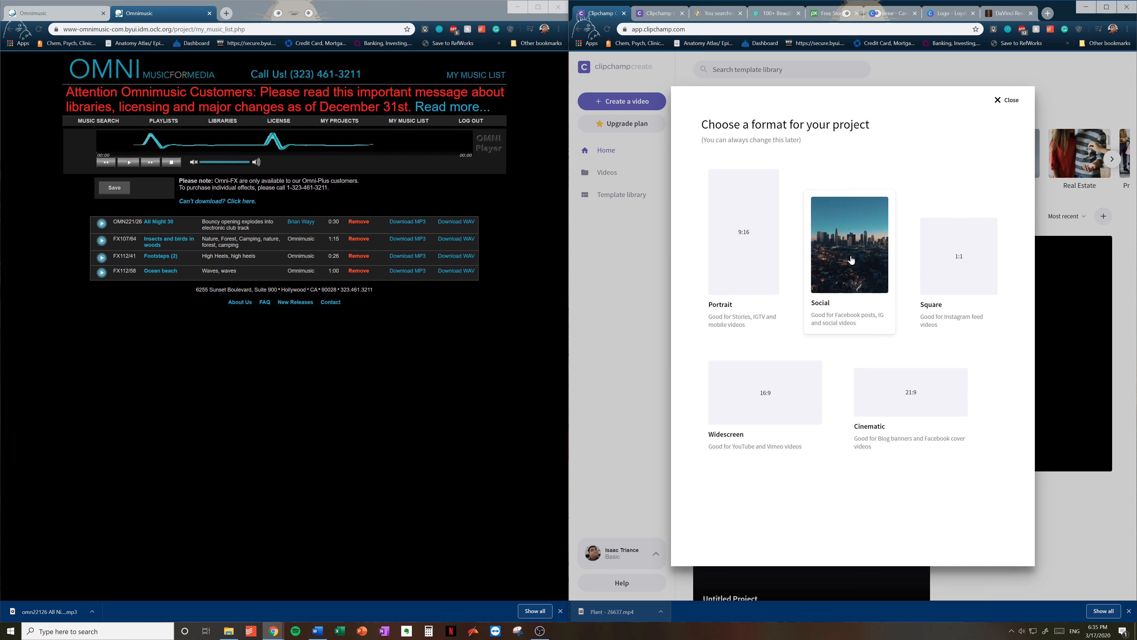
{"action": "mouse_move", "coordinate": [767, 404]}
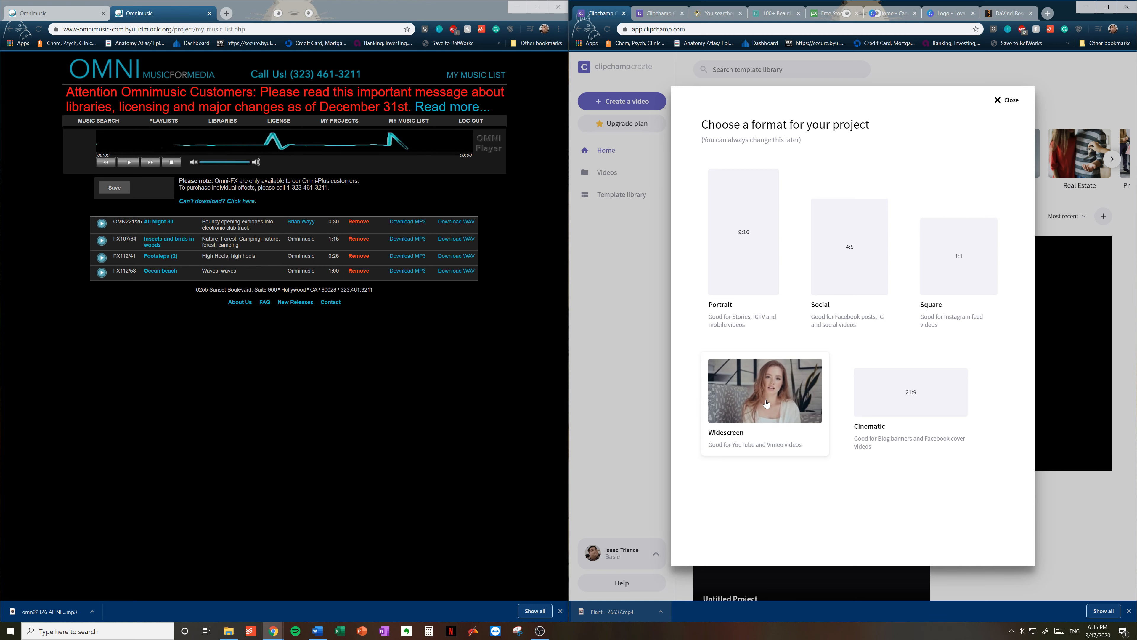
{"action": "left_click", "coordinate": [664, 14]}
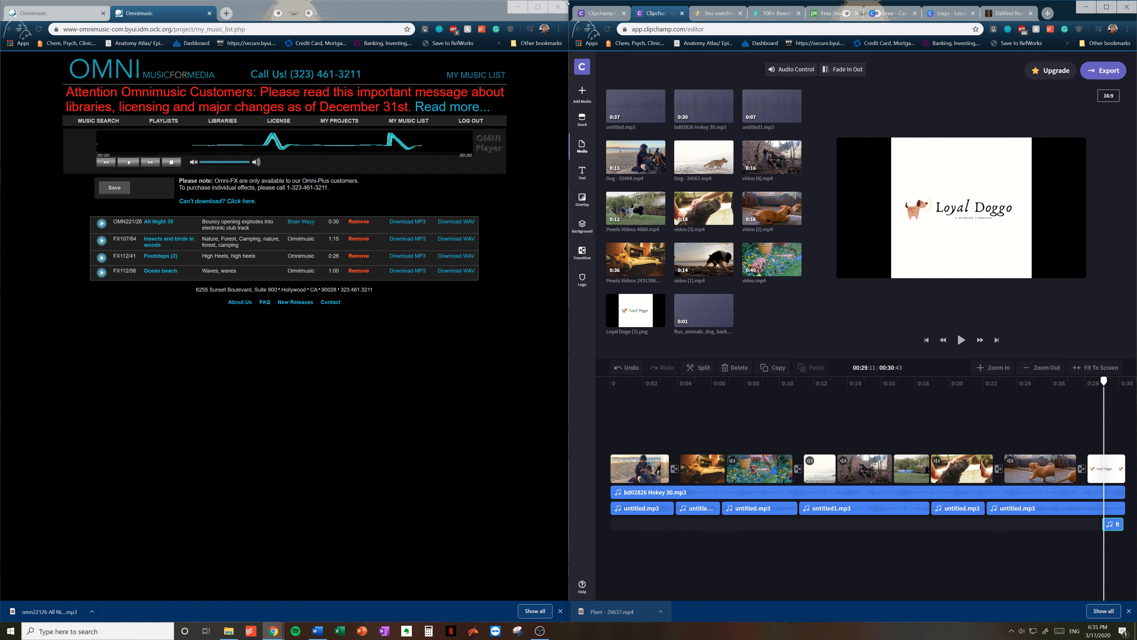
{"action": "left_click", "coordinate": [583, 11]}
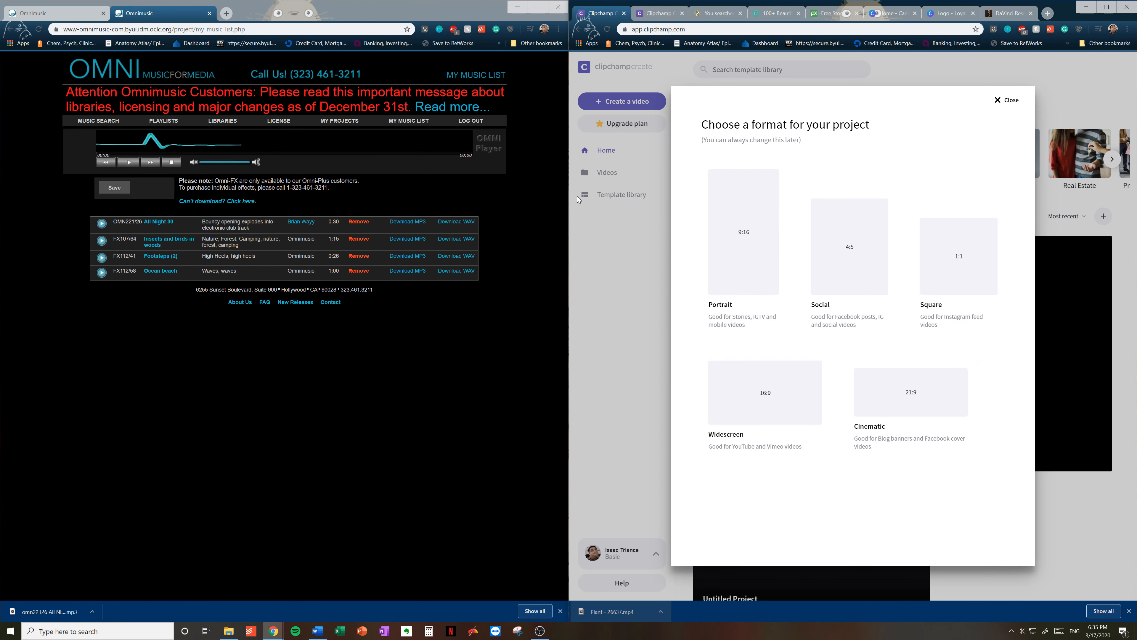
{"action": "left_click", "coordinate": [749, 394]}
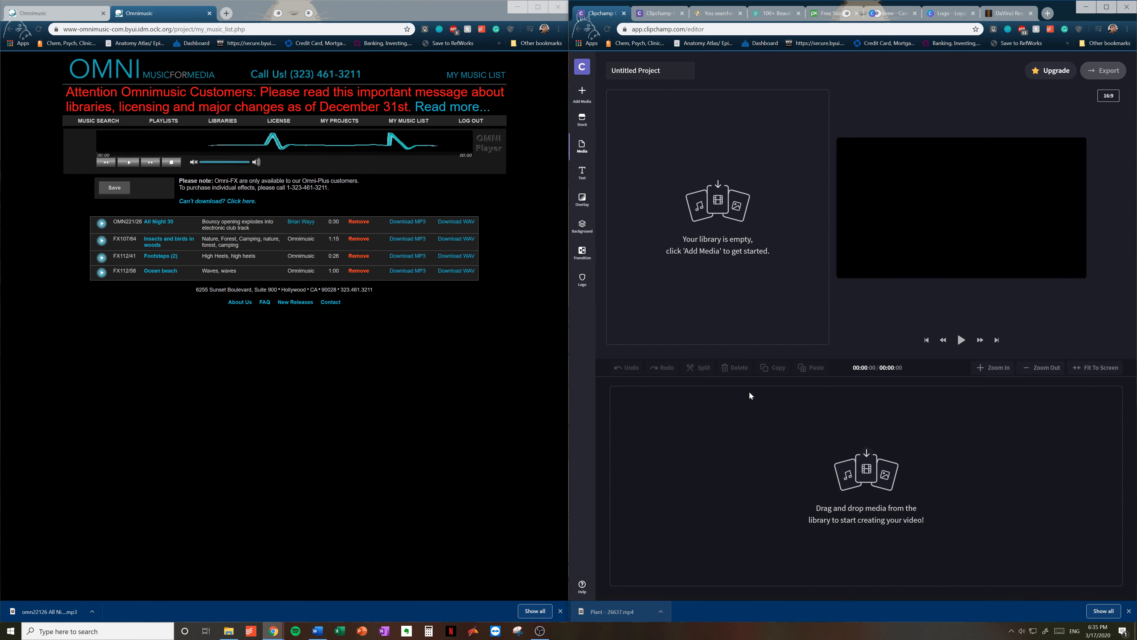
Step: Review possible media sources: the Downloads folder, the Pexels and Pixabay video sites, the DOGGO PSA library and the ZapSplat sound effects
{"action": "left_click", "coordinate": [228, 631]}
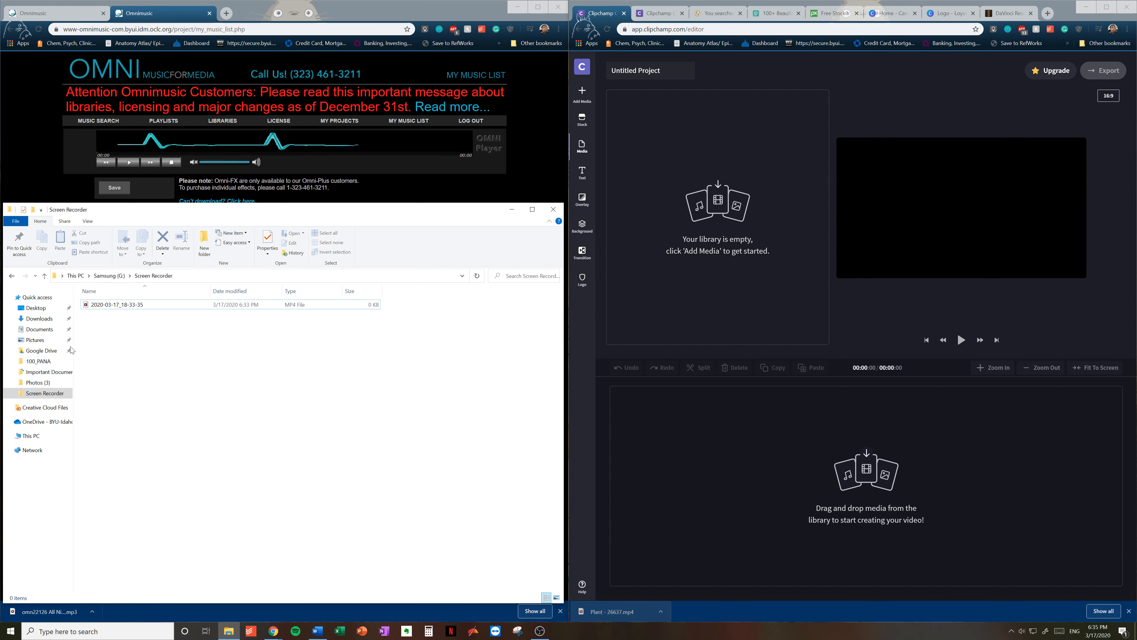
{"action": "left_click", "coordinate": [40, 318]}
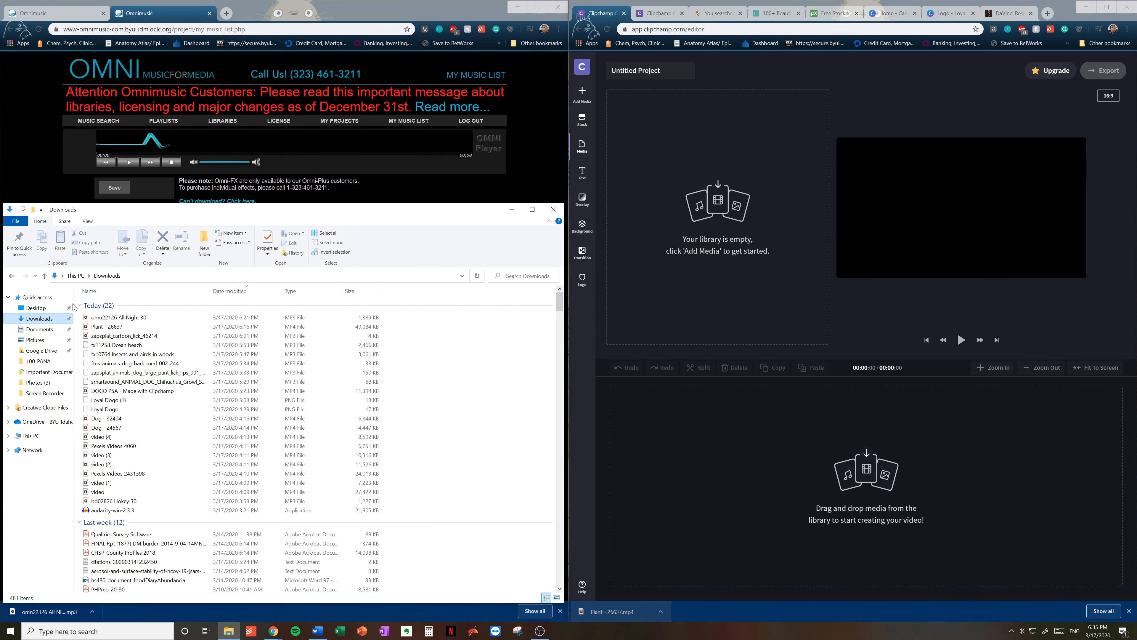
{"action": "left_click", "coordinate": [765, 14]}
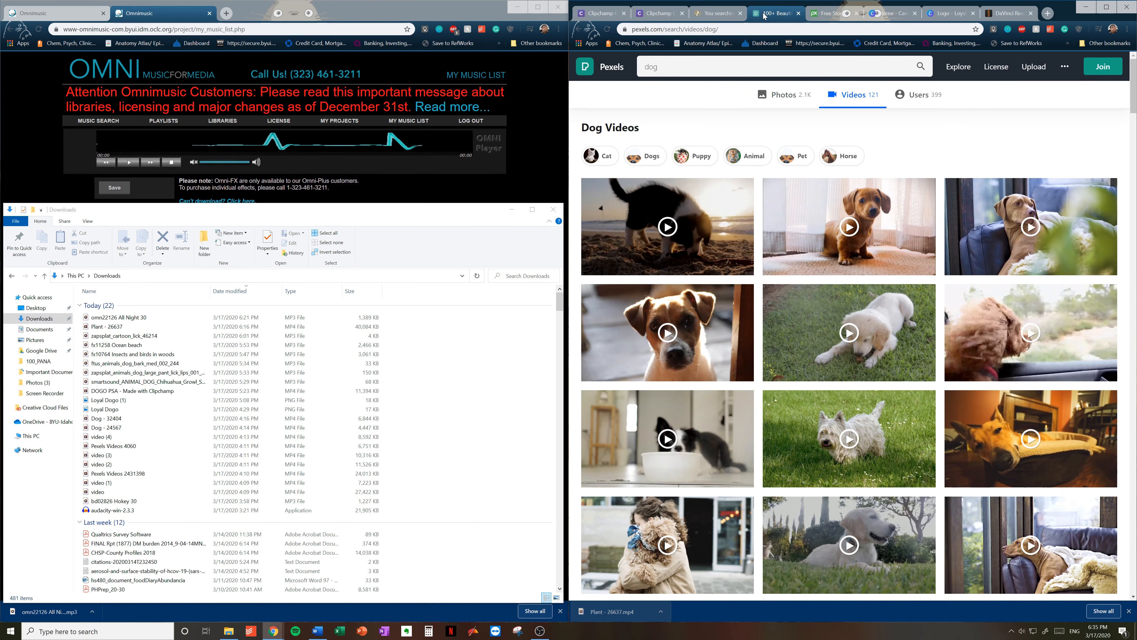
{"action": "left_click", "coordinate": [815, 14]}
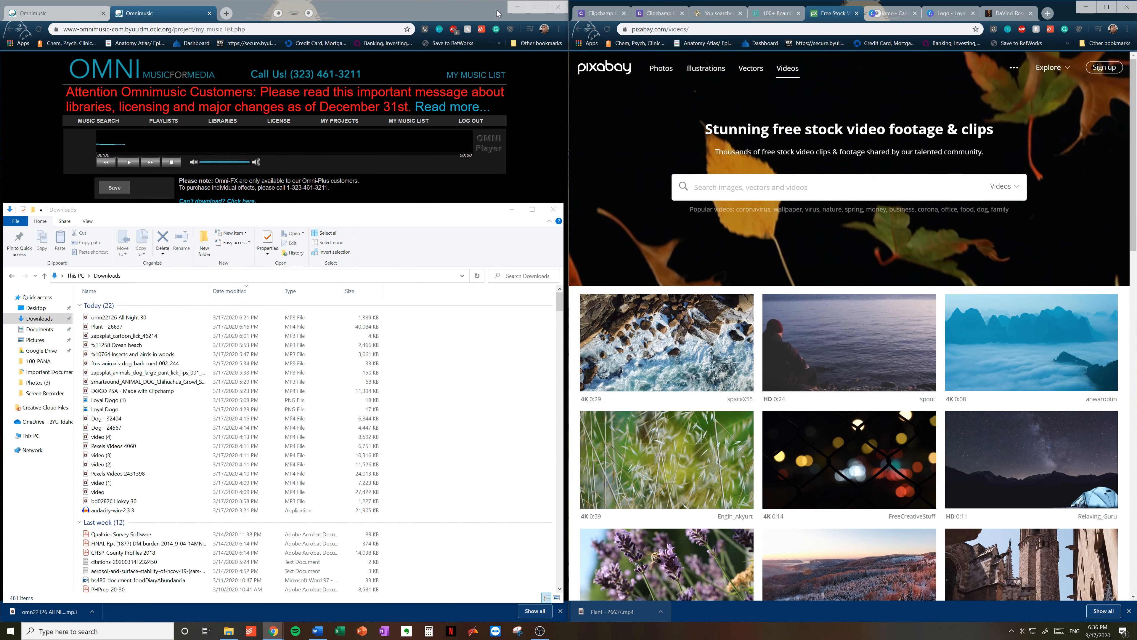
{"action": "left_click", "coordinate": [403, 190]}
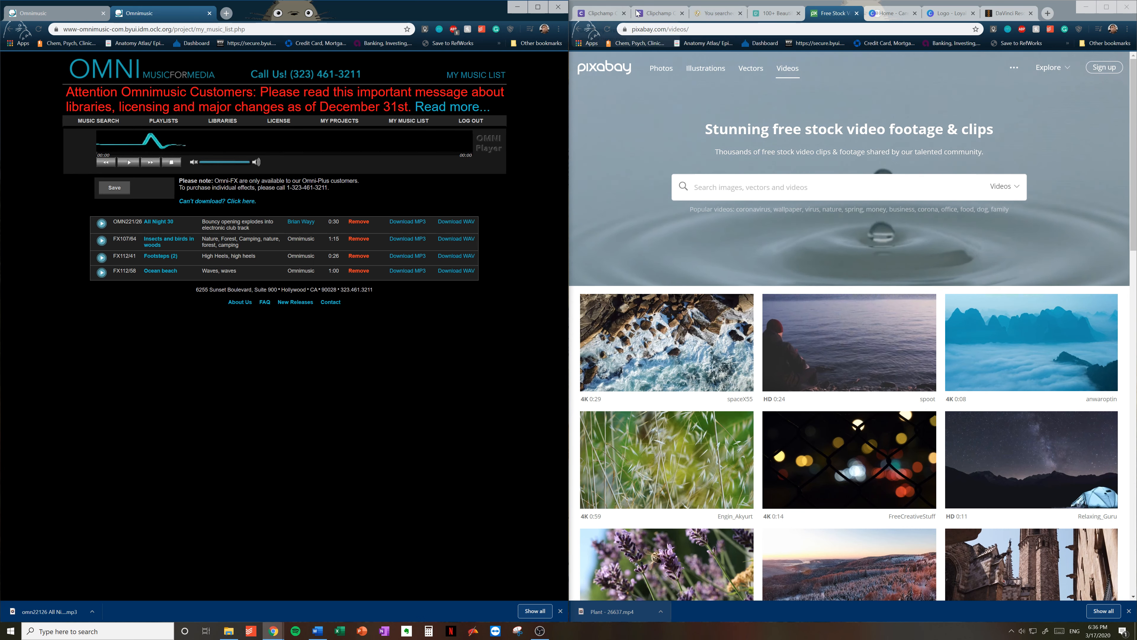
{"action": "left_click", "coordinate": [658, 13]}
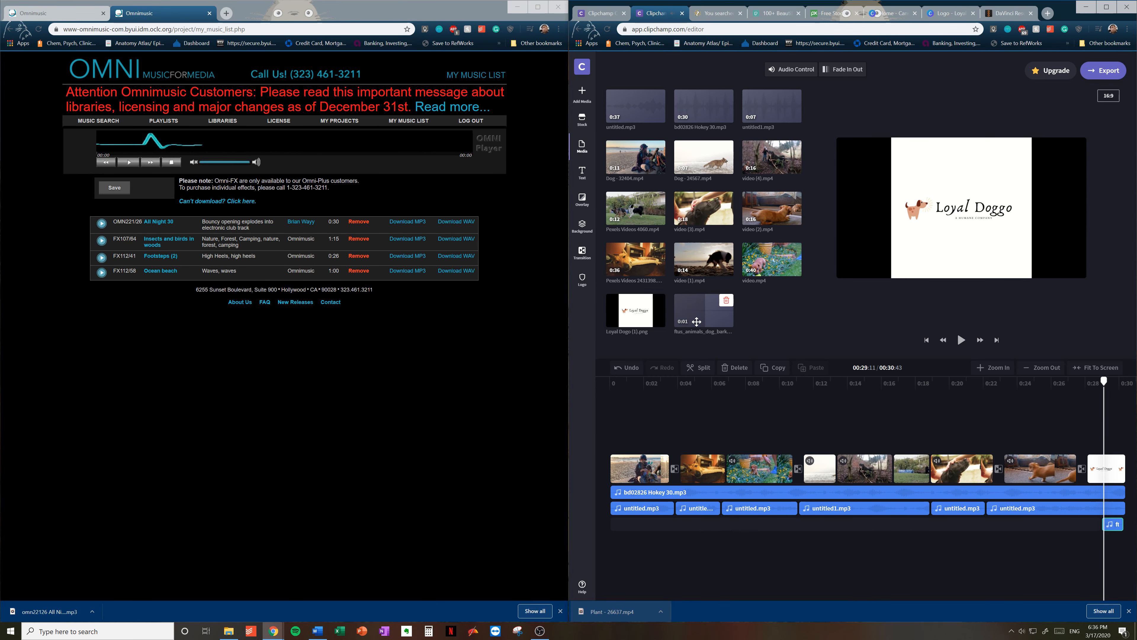
{"action": "left_click", "coordinate": [697, 13]}
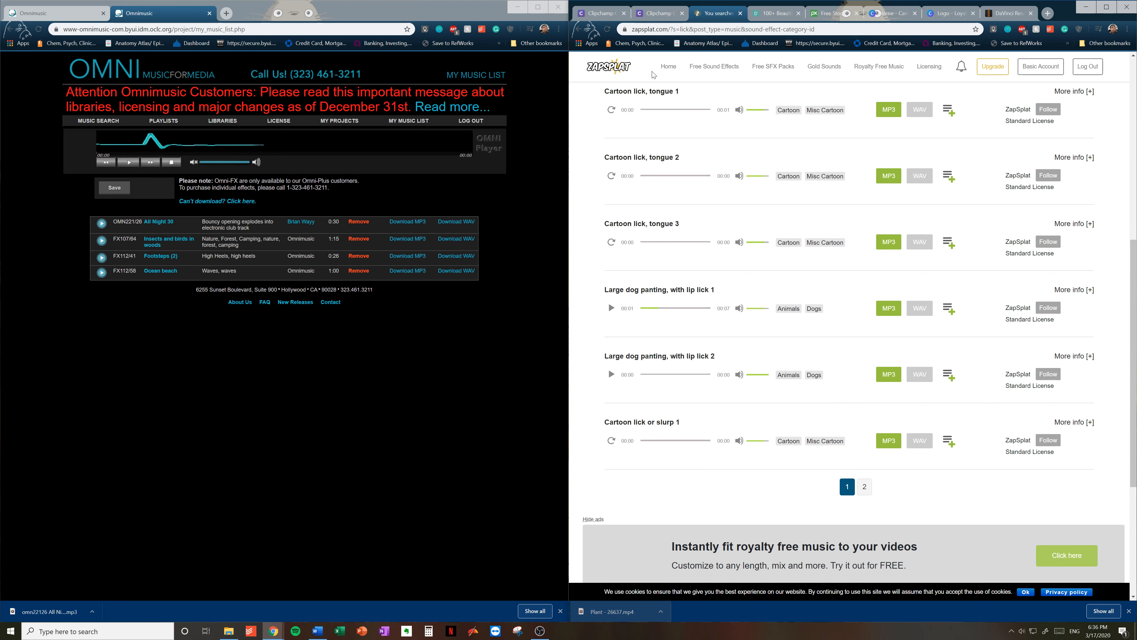
Step: Import video (2) from the Downloads folder into the empty untitled project and place it at the start of the timeline
{"action": "left_click", "coordinate": [610, 17]}
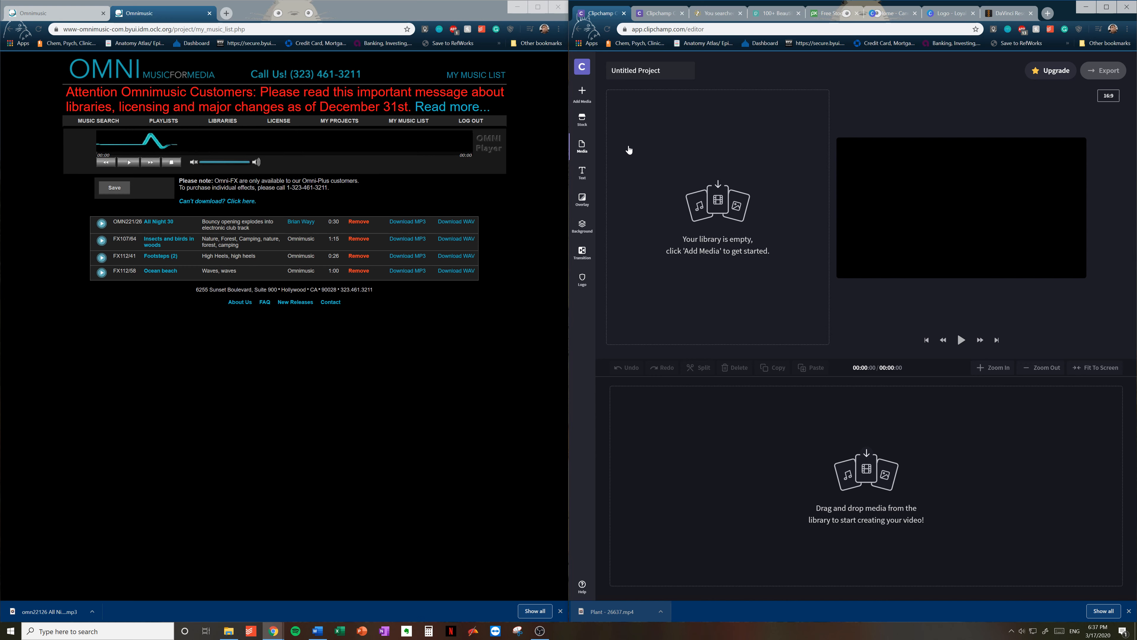
{"action": "left_click", "coordinate": [229, 631]}
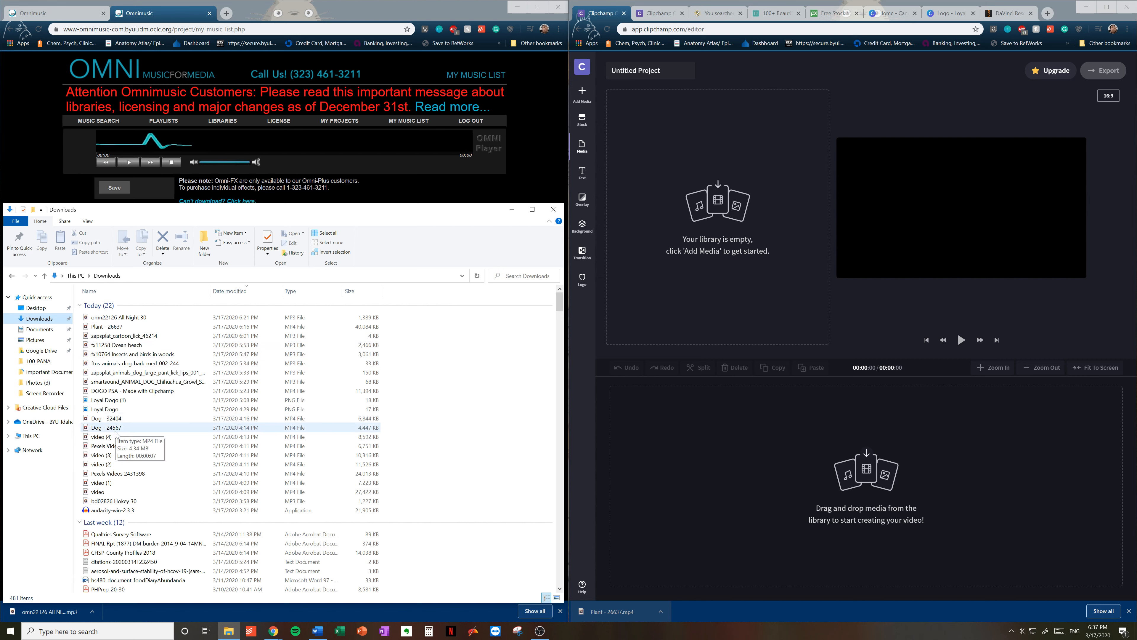
{"action": "left_click_drag", "start_coordinate": [108, 469], "coordinate": [721, 215]}
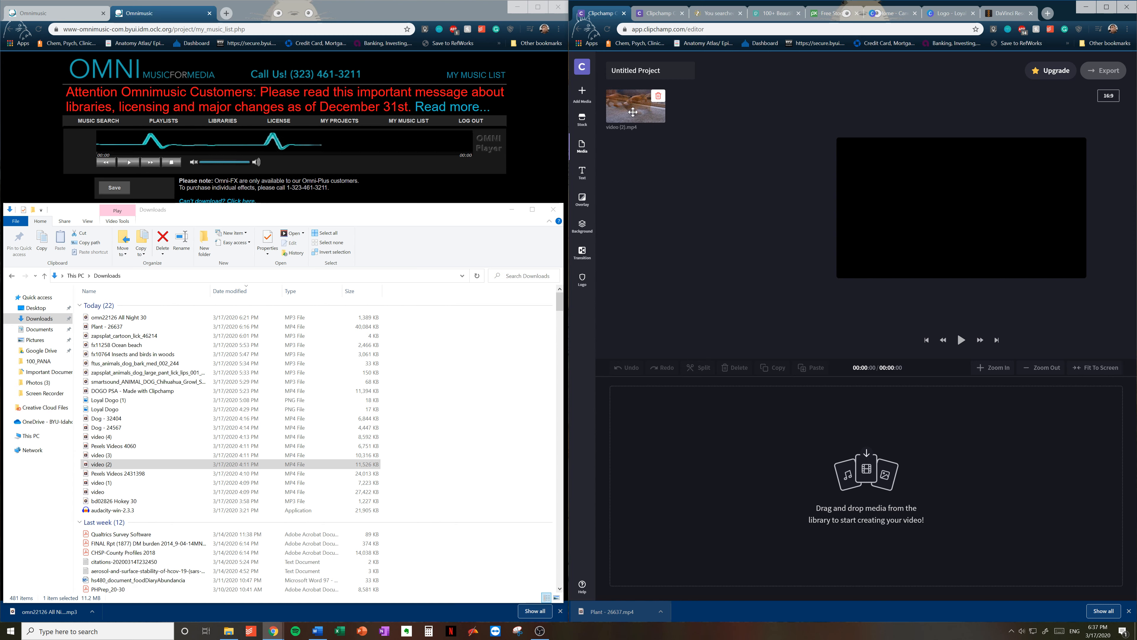
{"action": "left_click_drag", "start_coordinate": [633, 112], "coordinate": [665, 461]}
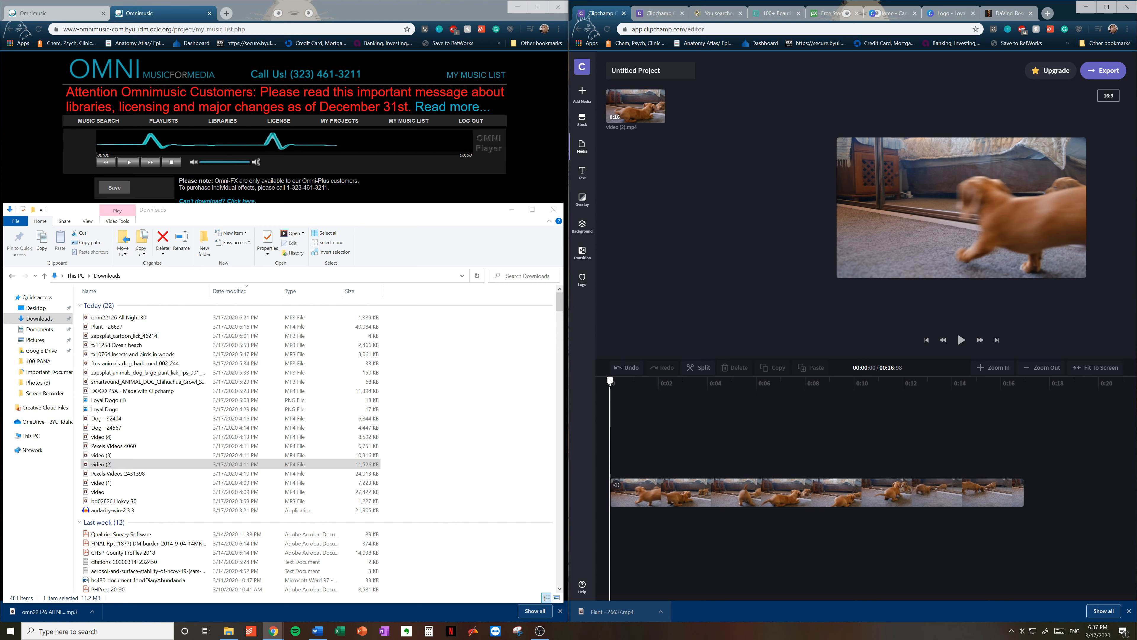
{"action": "mouse_move", "coordinate": [609, 380]}
{"action": "left_mouse_down"}
{"action": "mouse_move", "coordinate": [711, 393]}
{"action": "mouse_move", "coordinate": [935, 389]}
{"action": "mouse_move", "coordinate": [836, 393]}
{"action": "mouse_move", "coordinate": [604, 368]}
{"action": "mouse_move", "coordinate": [596, 387]}
{"action": "mouse_move", "coordinate": [604, 377]}
{"action": "left_mouse_up"}
Step: View the finished DOGGO PSA timeline and return its playhead to the beginning
{"action": "left_click", "coordinate": [650, 12]}
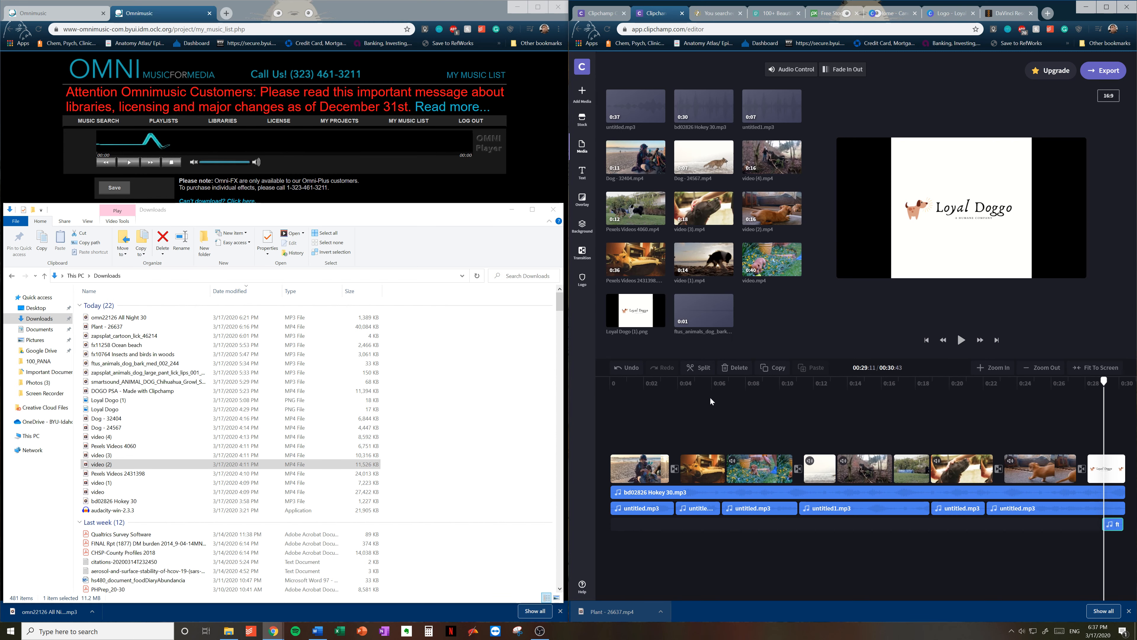
{"action": "left_click", "coordinate": [648, 382]}
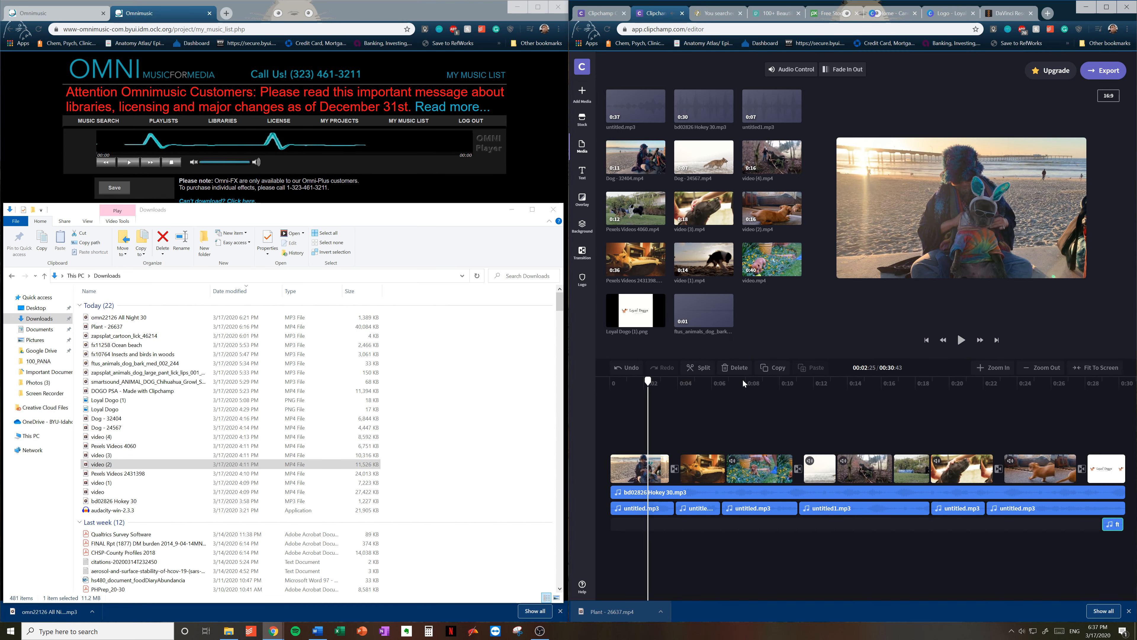
{"action": "left_click_drag", "start_coordinate": [648, 382], "coordinate": [600, 375]}
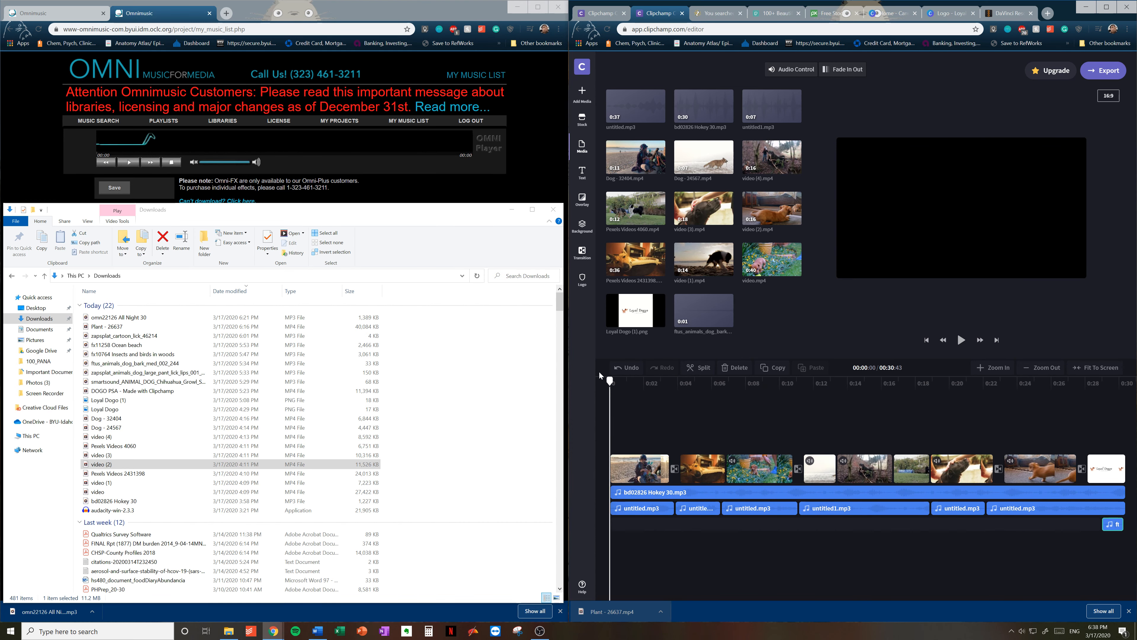
Step: Return to the untitled project and delete video (2).mp4 from its media library
{"action": "left_click", "coordinate": [590, 16]}
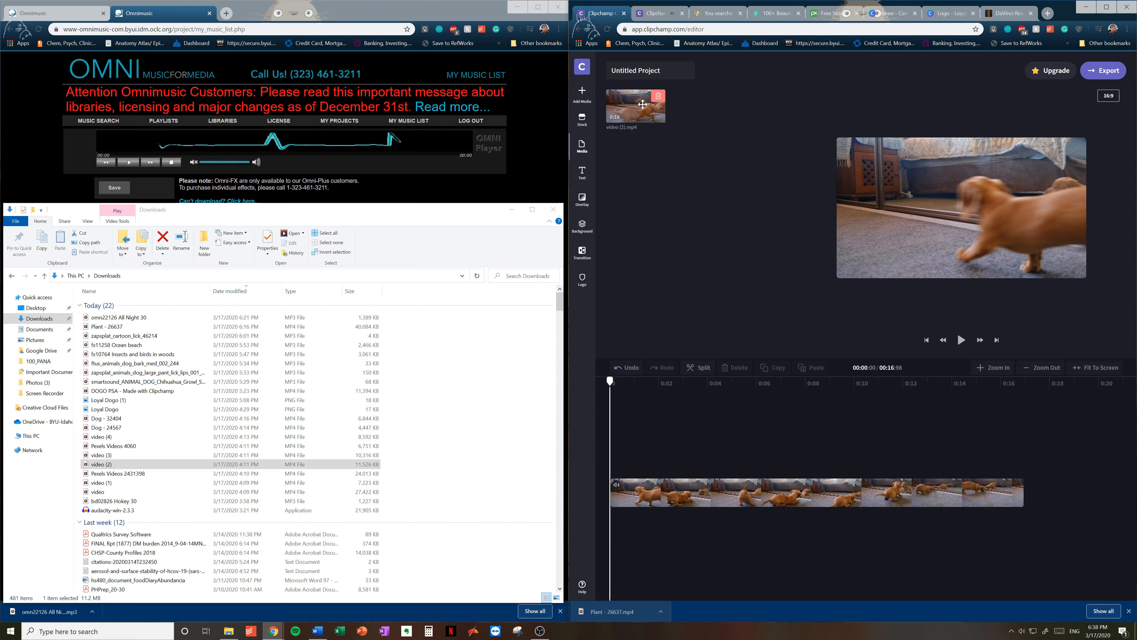
{"action": "left_click", "coordinate": [656, 99]}
{"action": "left_click", "coordinate": [828, 351]}
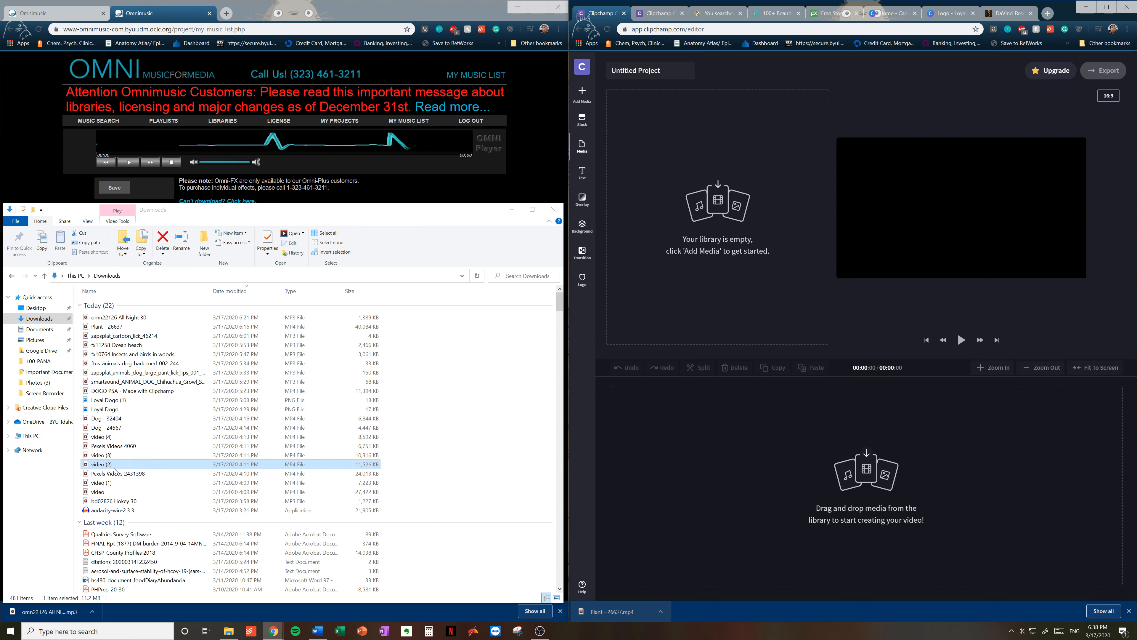
Step: Import video (2), Pexels Videos 4060 and Dog - 32404 from Downloads, and place video (2) at the start of the timeline
{"action": "left_click_drag", "start_coordinate": [101, 465], "coordinate": [672, 196]}
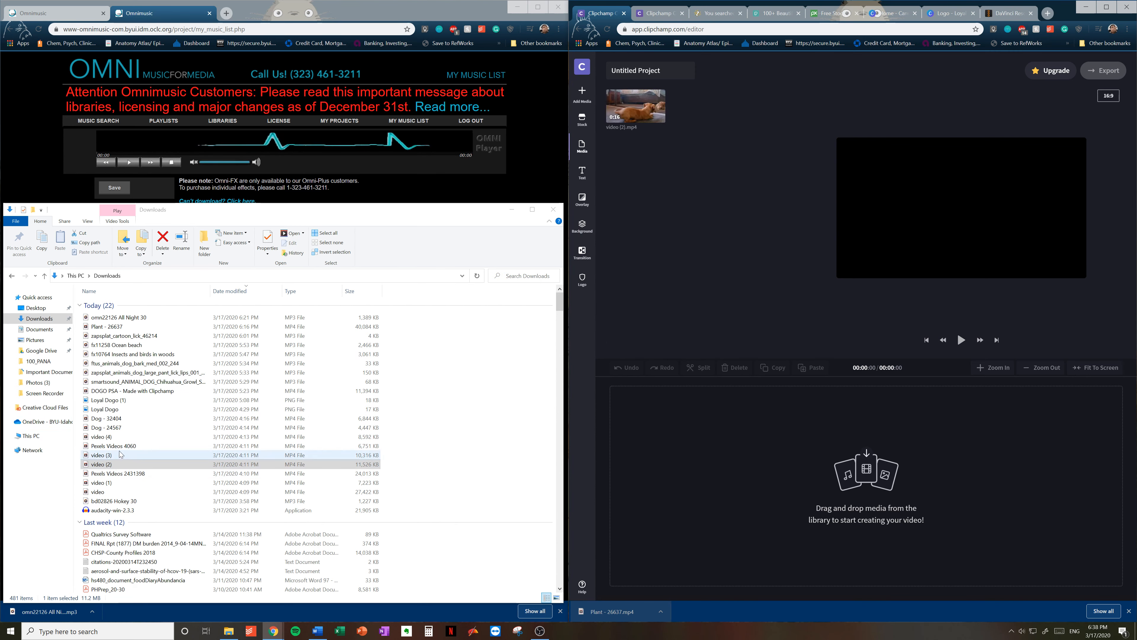
{"action": "left_click", "coordinate": [140, 446]}
{"action": "left_click_drag", "start_coordinate": [140, 445], "coordinate": [715, 208]}
{"action": "left_click_drag", "start_coordinate": [107, 417], "coordinate": [712, 249]}
{"action": "left_click_drag", "start_coordinate": [636, 105], "coordinate": [819, 502]}
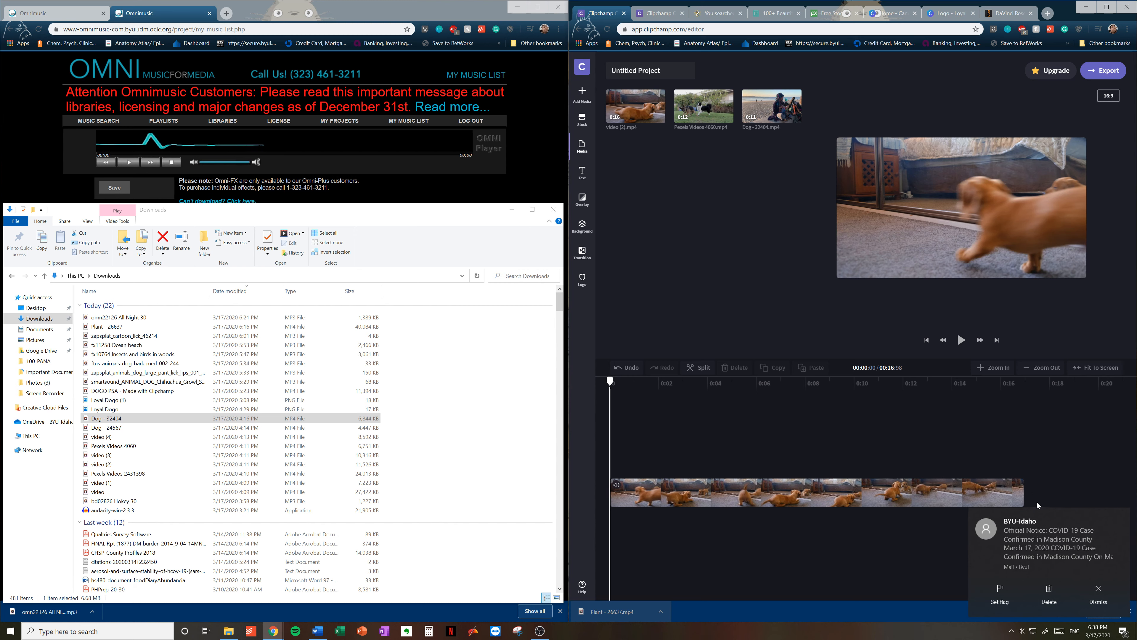
{"action": "left_click", "coordinate": [1121, 525]}
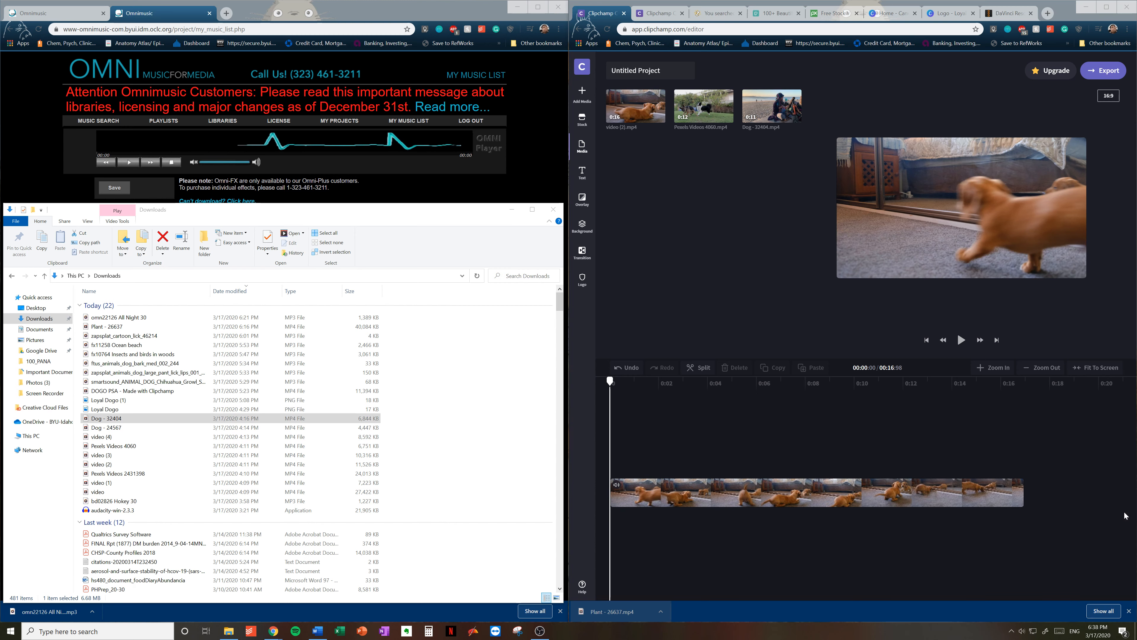
Step: Try Pexels Videos 4060 directly behind the puppy clip on the timeline, and delete it from the timeline again
{"action": "left_click_drag", "start_coordinate": [704, 106], "coordinate": [1084, 497]}
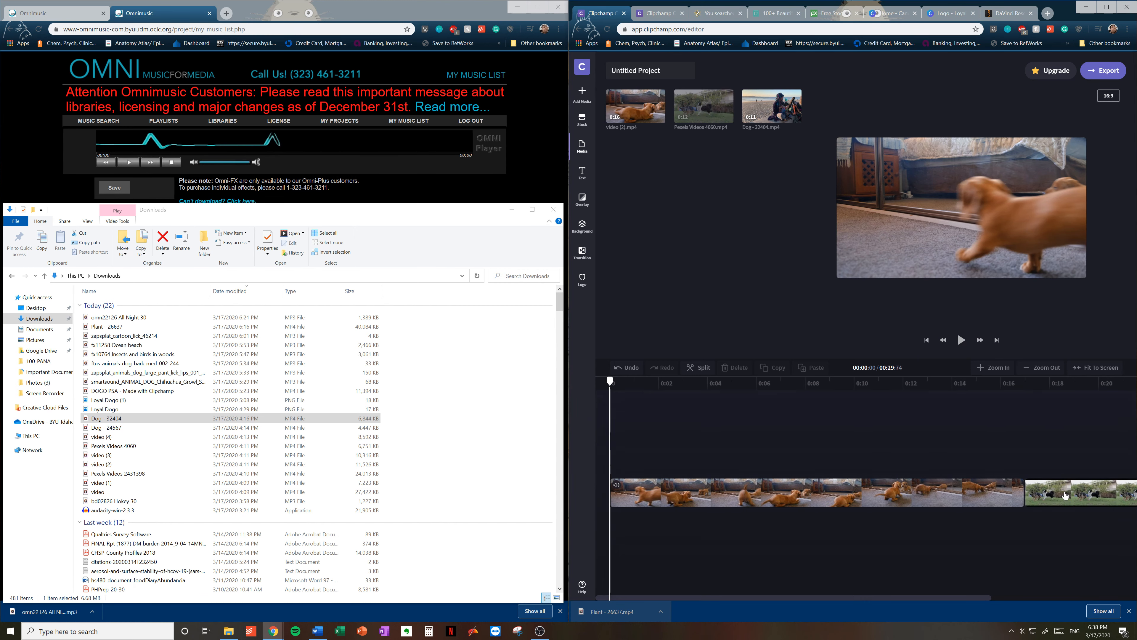
{"action": "left_click_drag", "start_coordinate": [928, 593], "coordinate": [1014, 591]}
{"action": "left_click", "coordinate": [940, 499]}
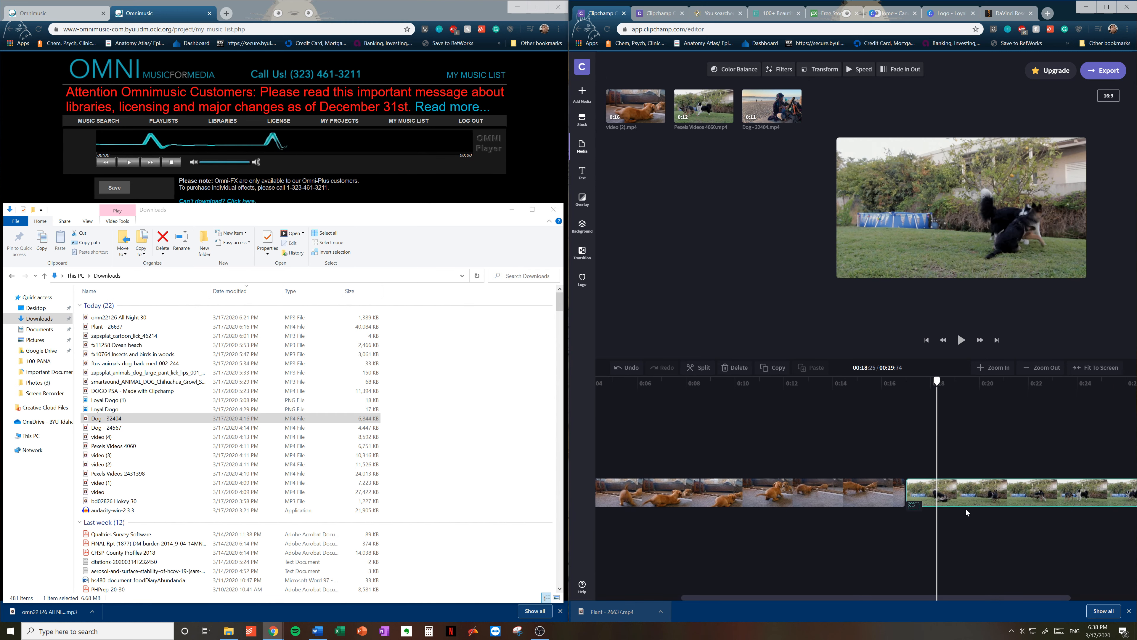
{"action": "left_click", "coordinate": [743, 372]}
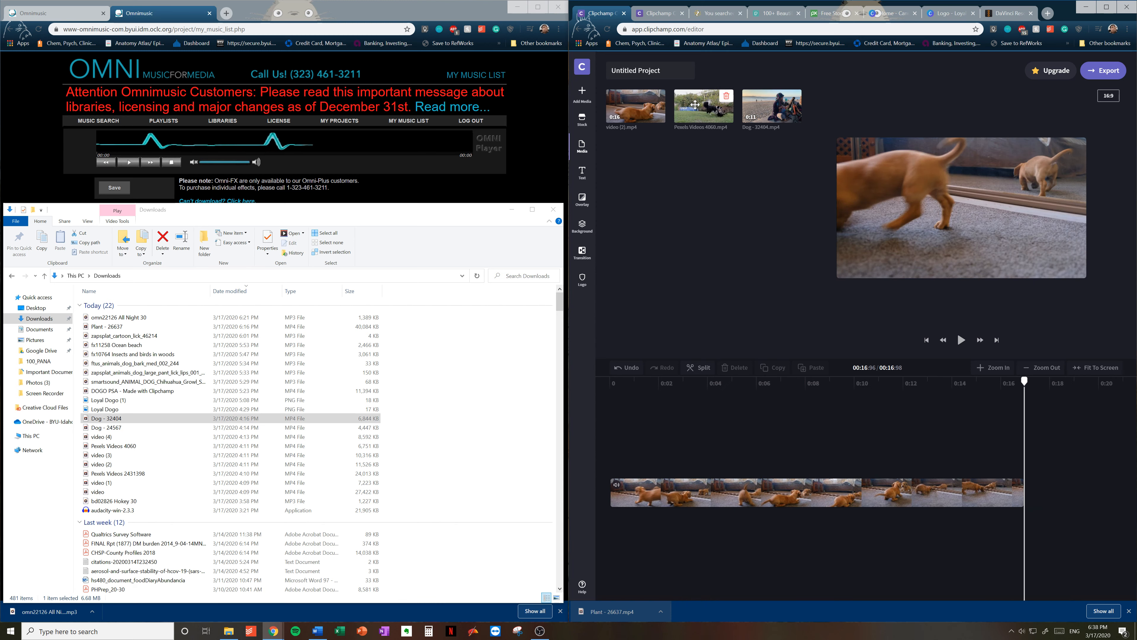
Step: Place Pexels Videos 4060 on the timeline directly after the video (2) clip
{"action": "left_click_drag", "start_coordinate": [712, 105], "coordinate": [1034, 506]}
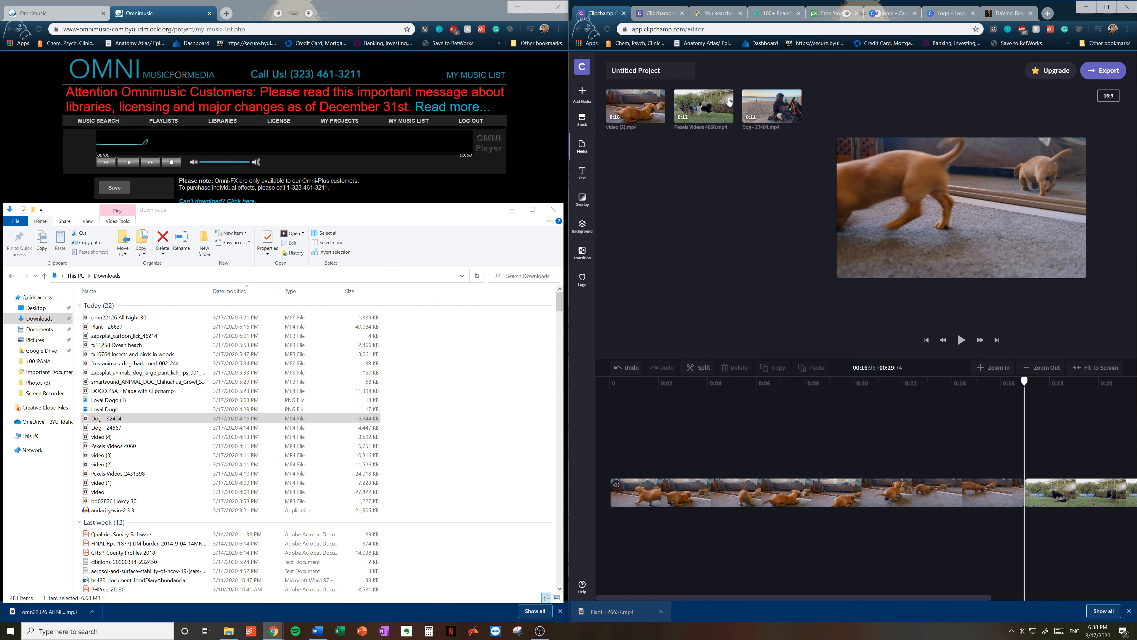
Step: Delete Pexels Videos 4060 from the media library and place Dog - 32404 at the start of the timeline, before the puppy clip
{"action": "left_click", "coordinate": [729, 101]}
{"action": "left_click", "coordinate": [842, 352]}
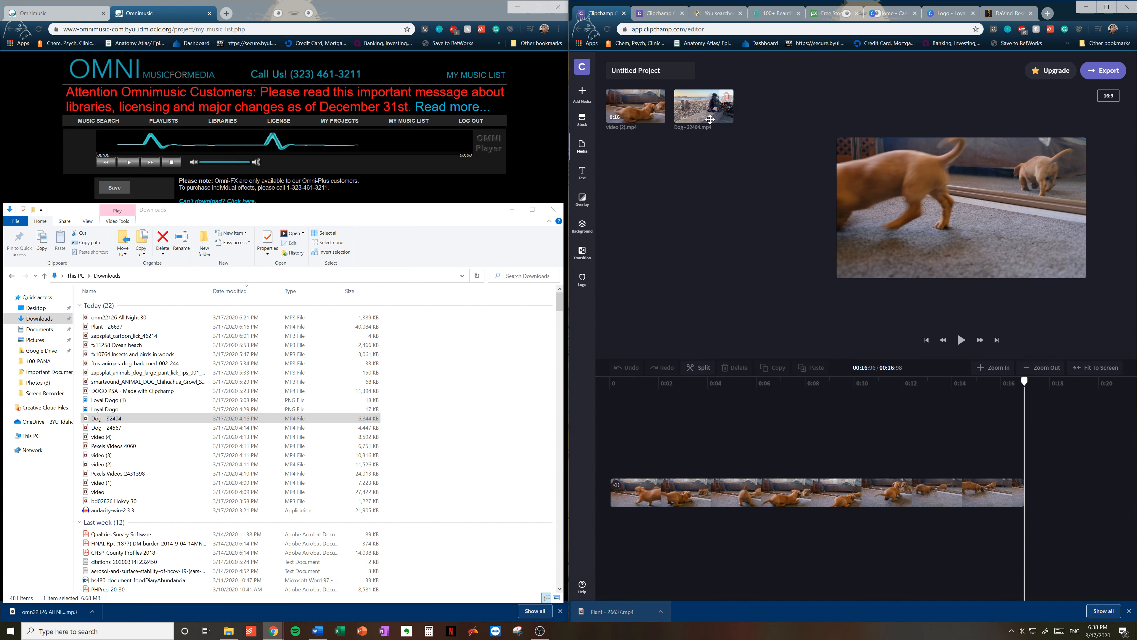
{"action": "left_click_drag", "start_coordinate": [710, 119], "coordinate": [622, 489]}
{"action": "left_click", "coordinate": [793, 386]}
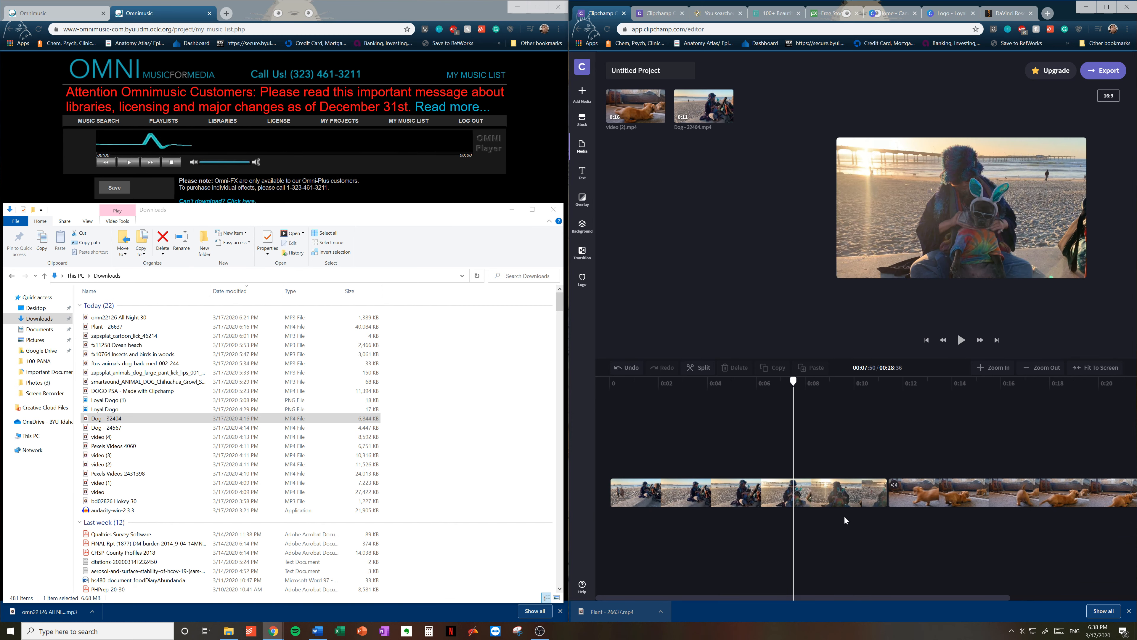
Step: Trim the start and end of the Dog - 32404 clip on the timeline to leave about 2.6 seconds
{"action": "left_click", "coordinate": [841, 505]}
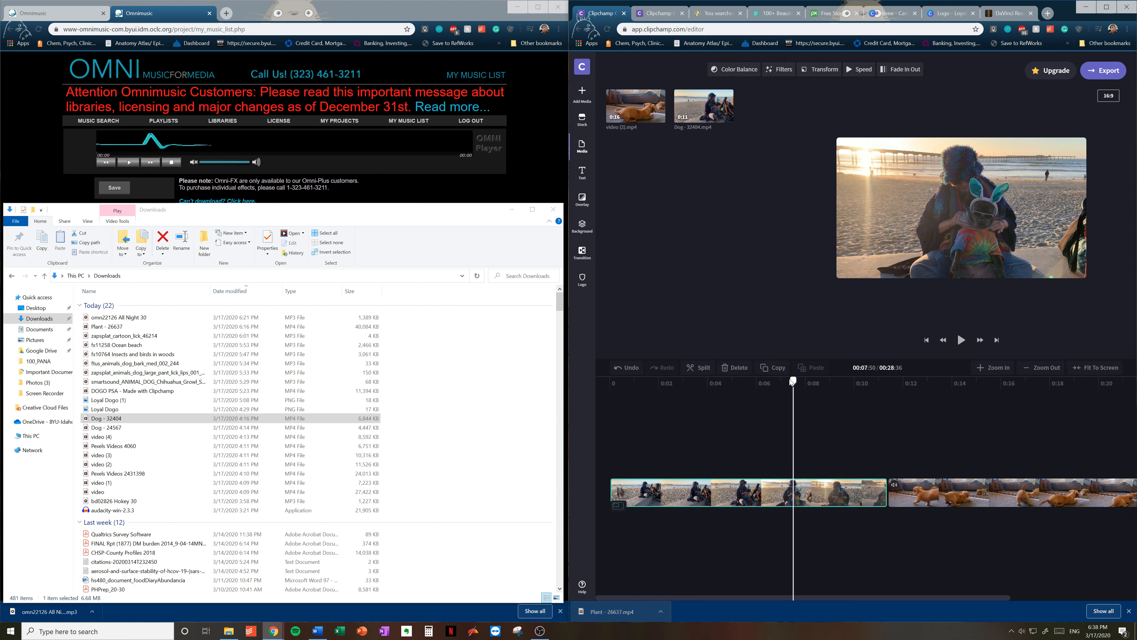
{"action": "left_click_drag", "start_coordinate": [790, 379], "coordinate": [755, 397]}
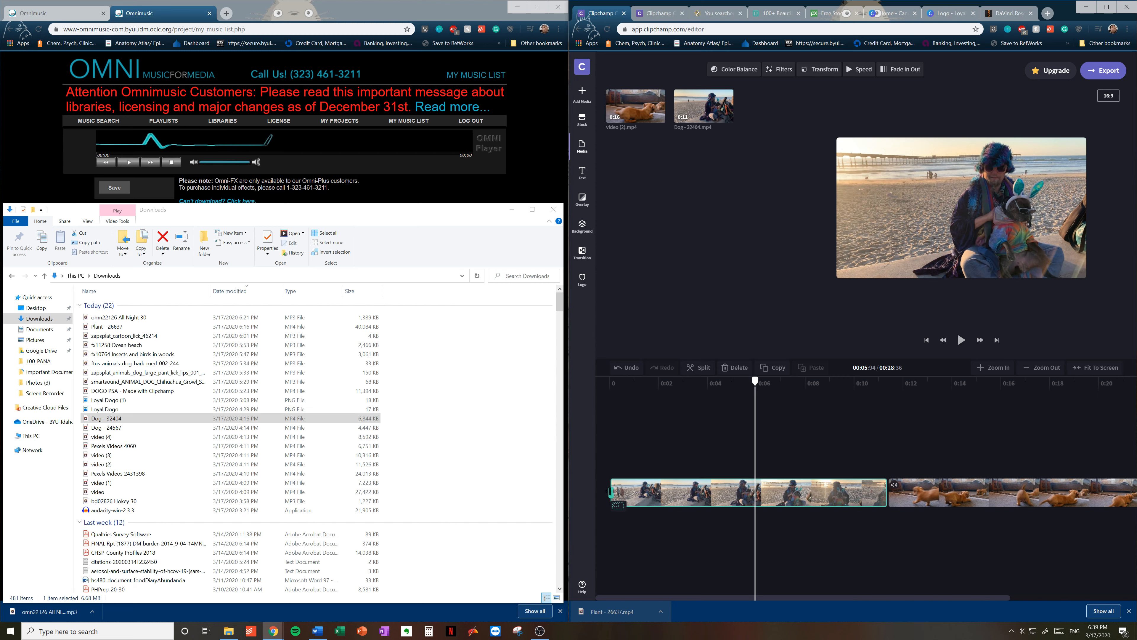
{"action": "left_click_drag", "start_coordinate": [611, 492], "coordinate": [693, 497]}
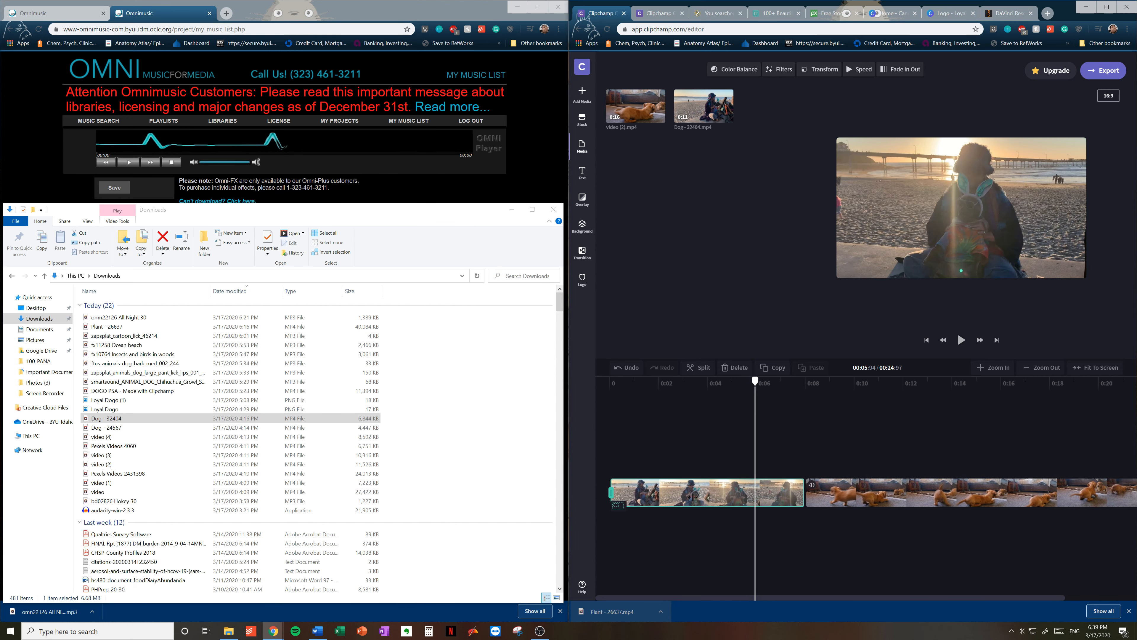
{"action": "left_click_drag", "start_coordinate": [752, 378], "coordinate": [591, 389]}
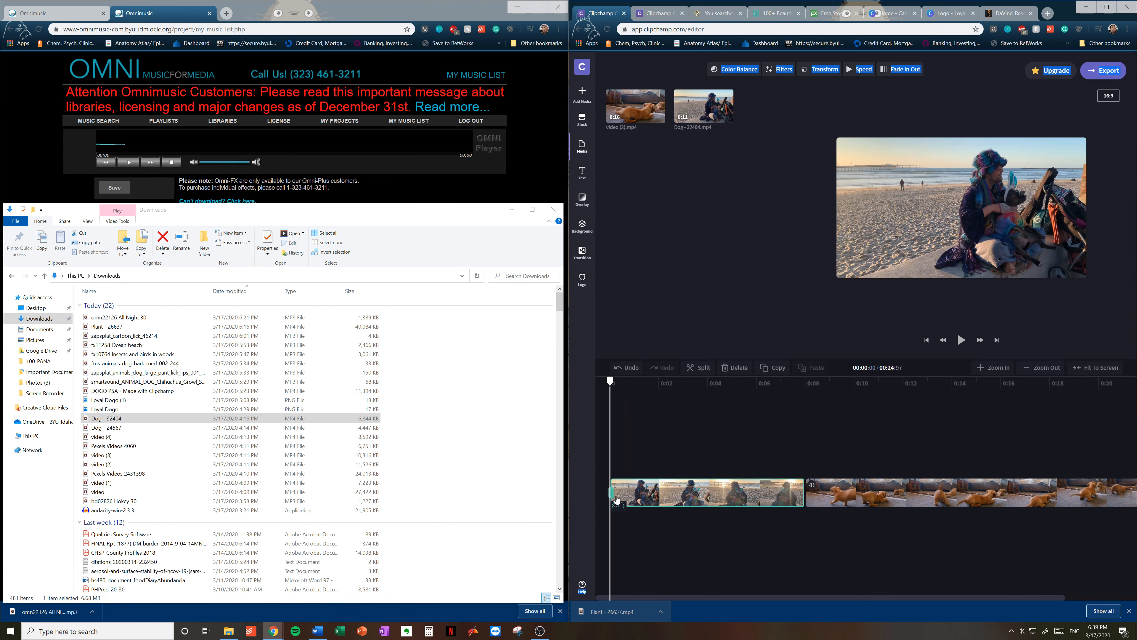
{"action": "left_click_drag", "start_coordinate": [611, 492], "coordinate": [652, 500]}
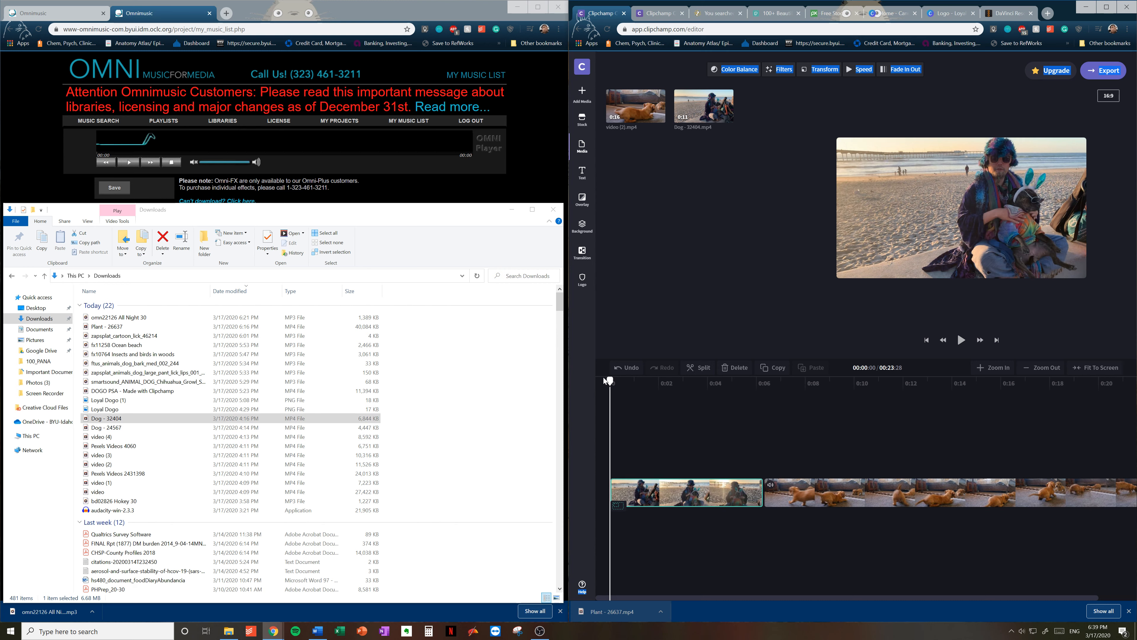
{"action": "left_click_drag", "start_coordinate": [609, 383], "coordinate": [673, 382]}
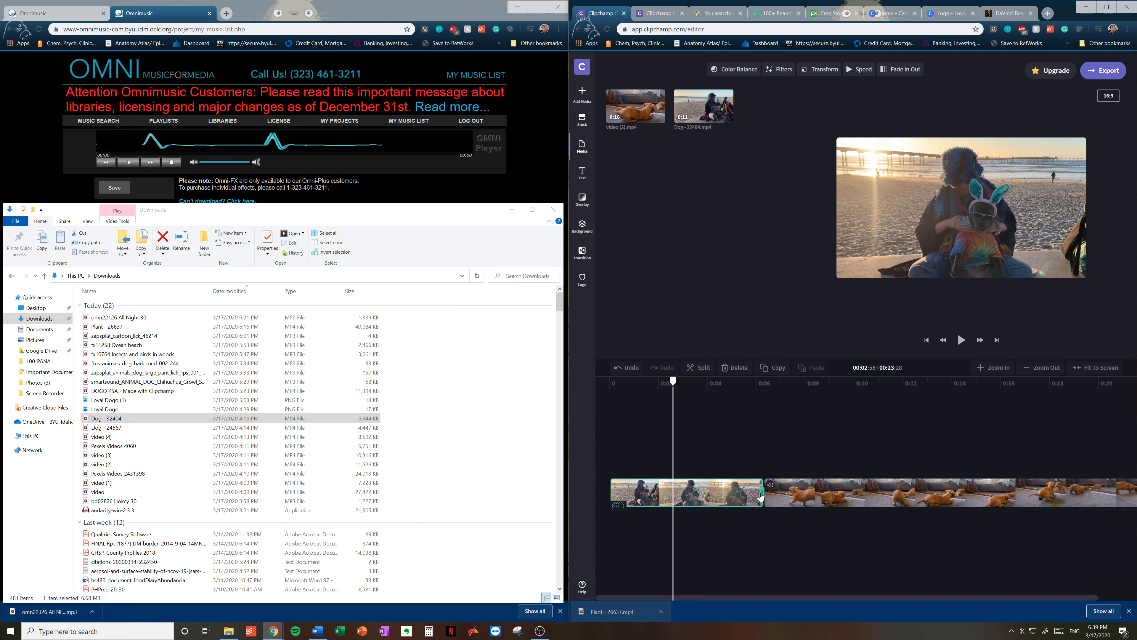
{"action": "left_click_drag", "start_coordinate": [762, 492], "coordinate": [672, 489]}
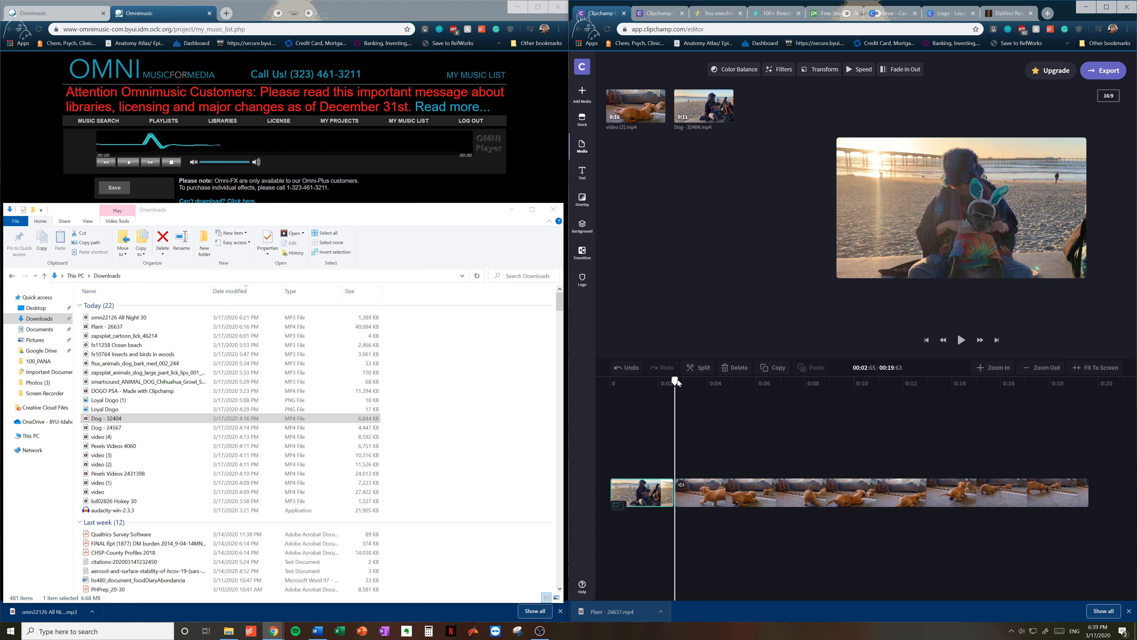
Step: Trim the puppy clip to about 2.3 seconds and return the playhead to the start of the timeline
{"action": "left_click", "coordinate": [715, 504]}
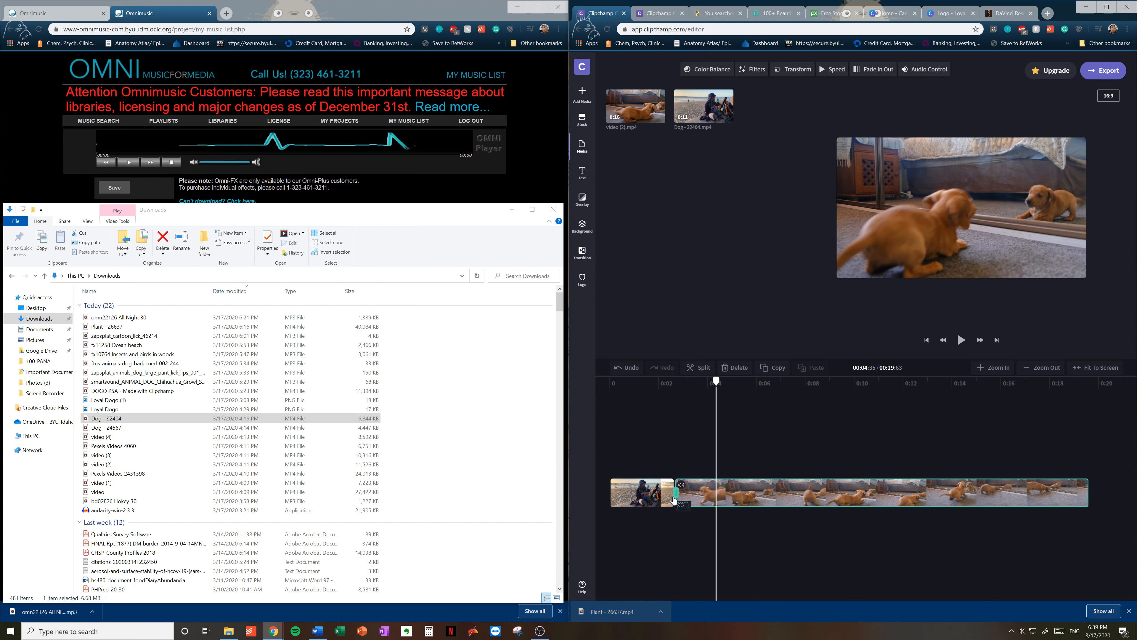
{"action": "left_click_drag", "start_coordinate": [675, 500], "coordinate": [729, 502]}
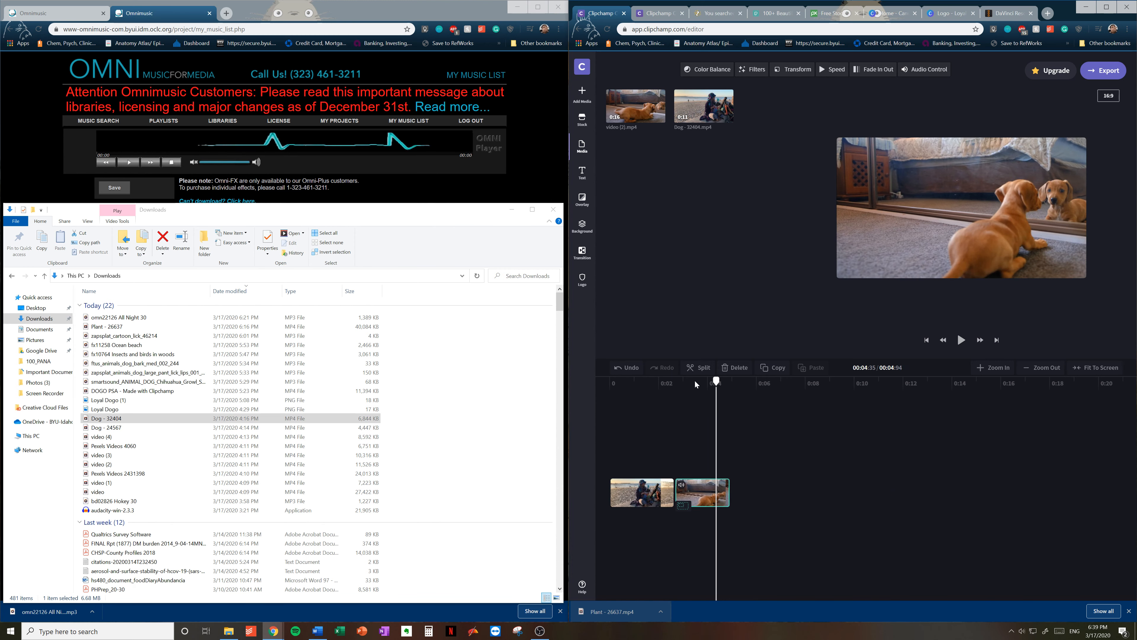
{"action": "left_click_drag", "start_coordinate": [715, 381], "coordinate": [578, 388]}
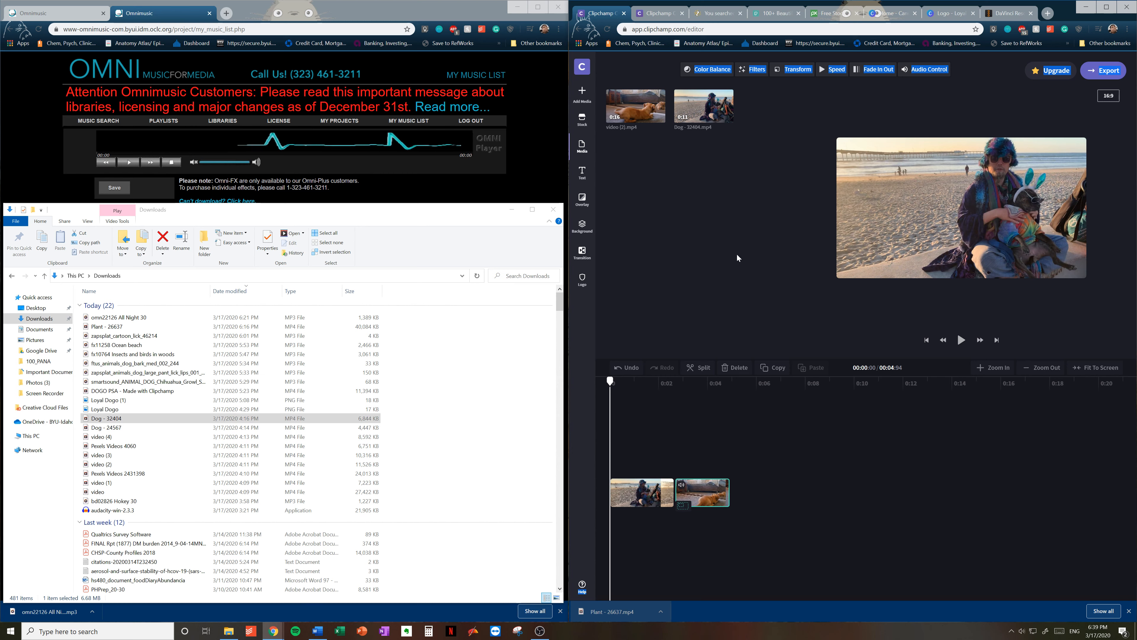
{"action": "left_click", "coordinate": [976, 69]}
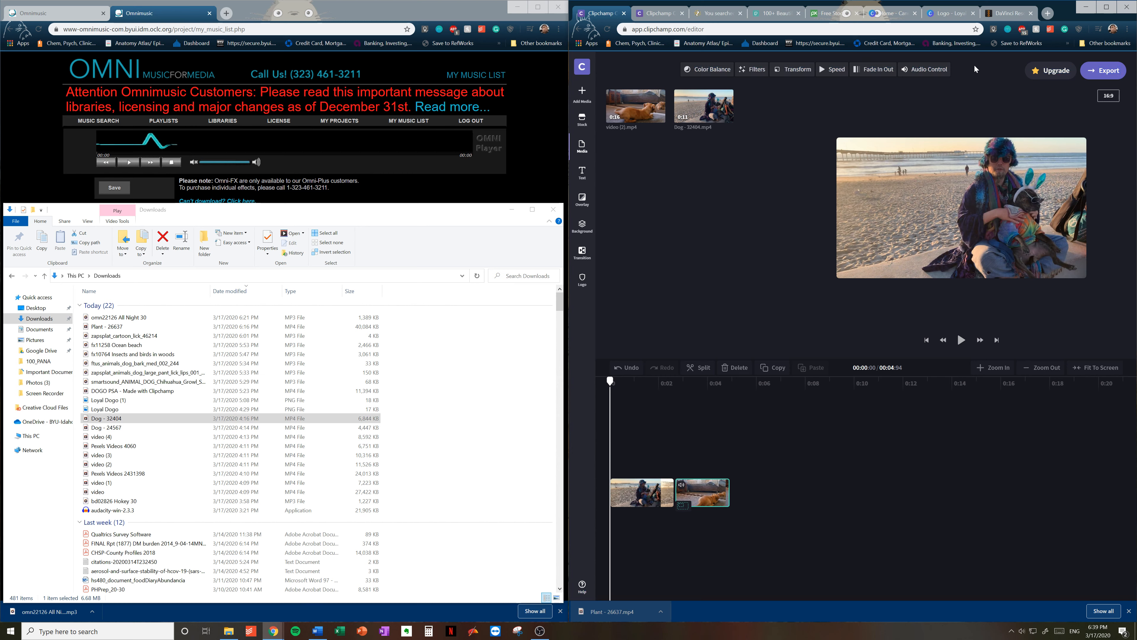
Step: Play the timeline twice across the cut between the beach clip and the puppy clip
{"action": "left_click", "coordinate": [645, 501]}
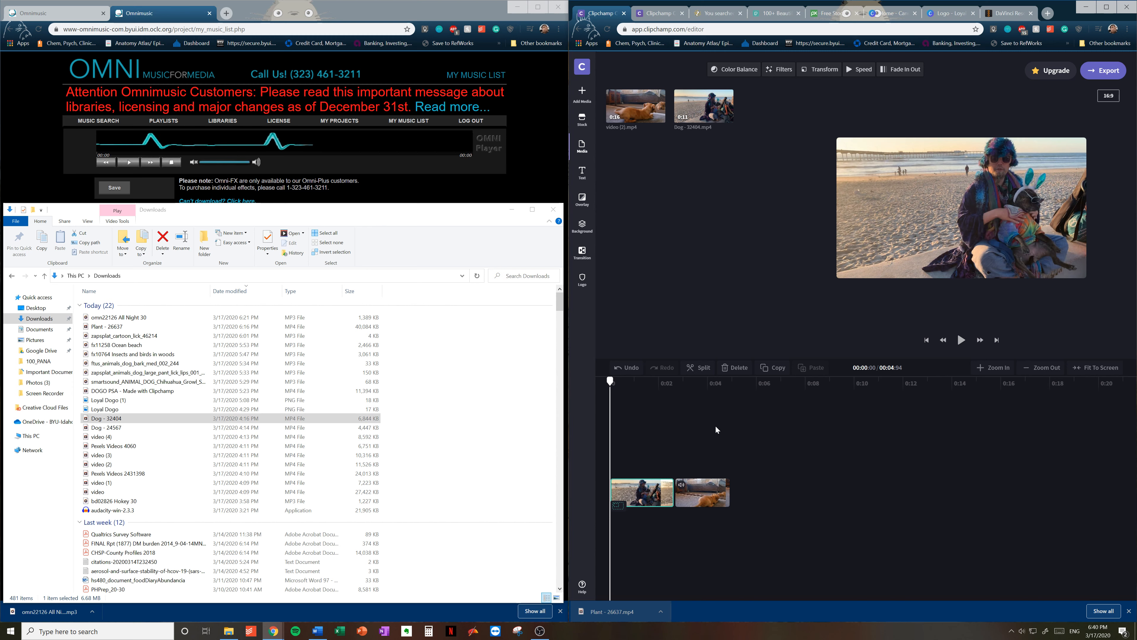
{"action": "left_click", "coordinate": [960, 339]}
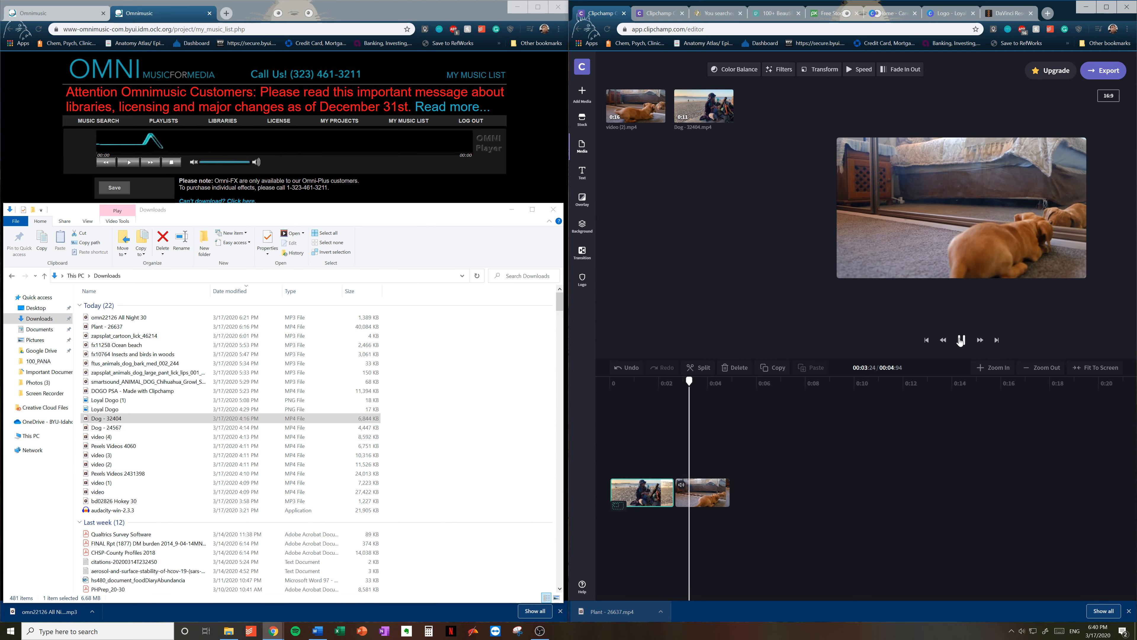
{"action": "left_click", "coordinate": [659, 381]}
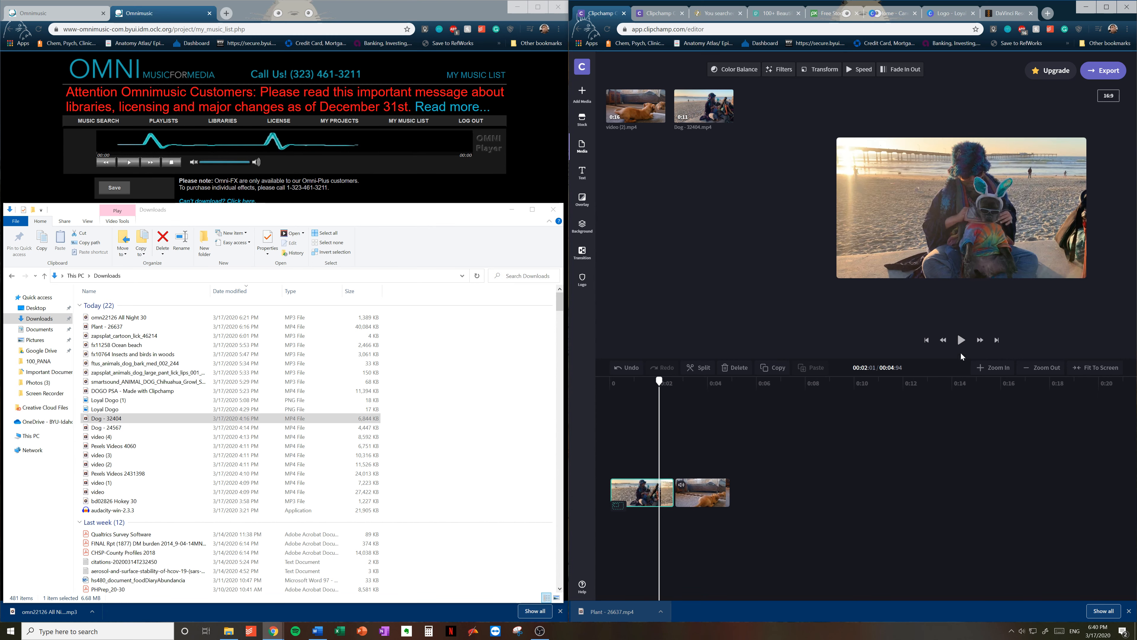
{"action": "left_click", "coordinate": [961, 340]}
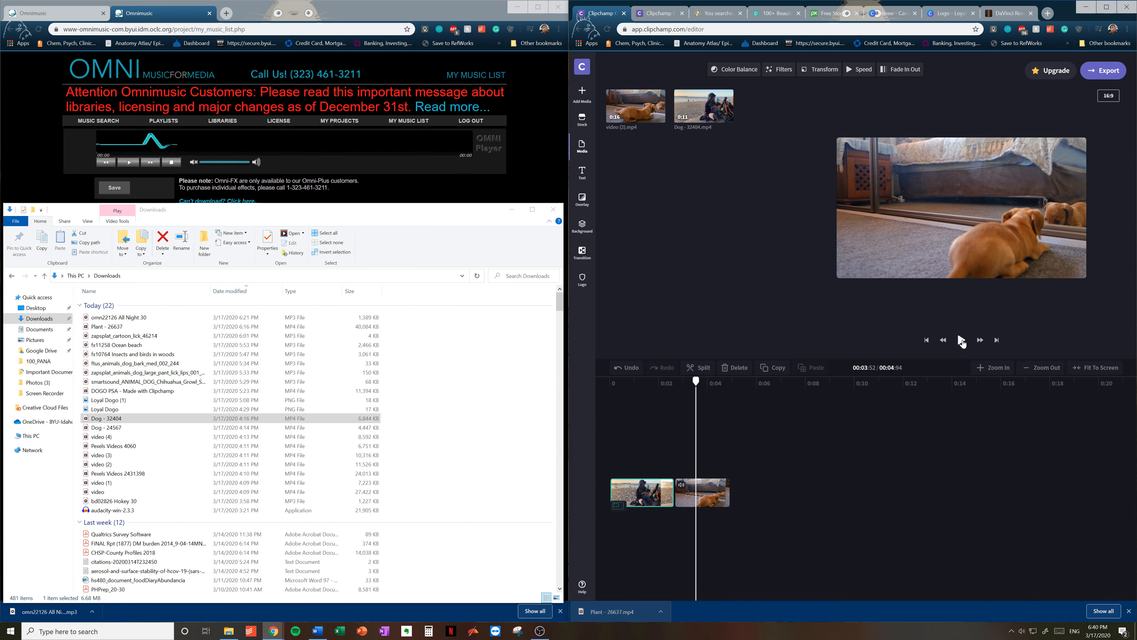
Step: Set a 0.3 s fade-out on the beach clip and a 0.2 s fade-in on the puppy clip
{"action": "left_click", "coordinate": [662, 501]}
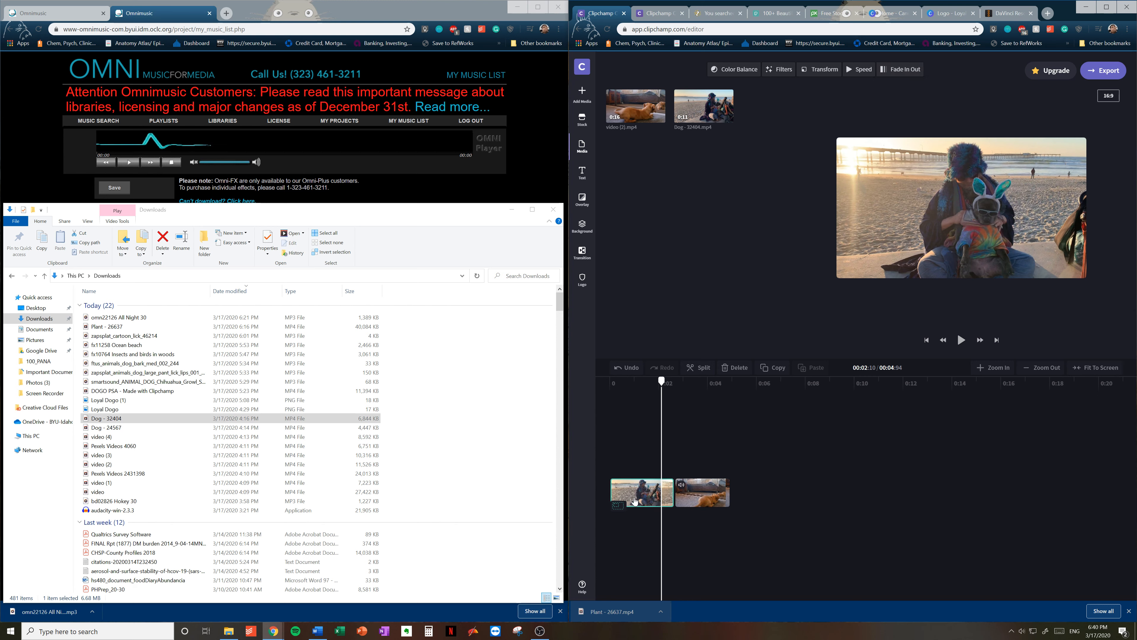
{"action": "left_click", "coordinate": [909, 78]}
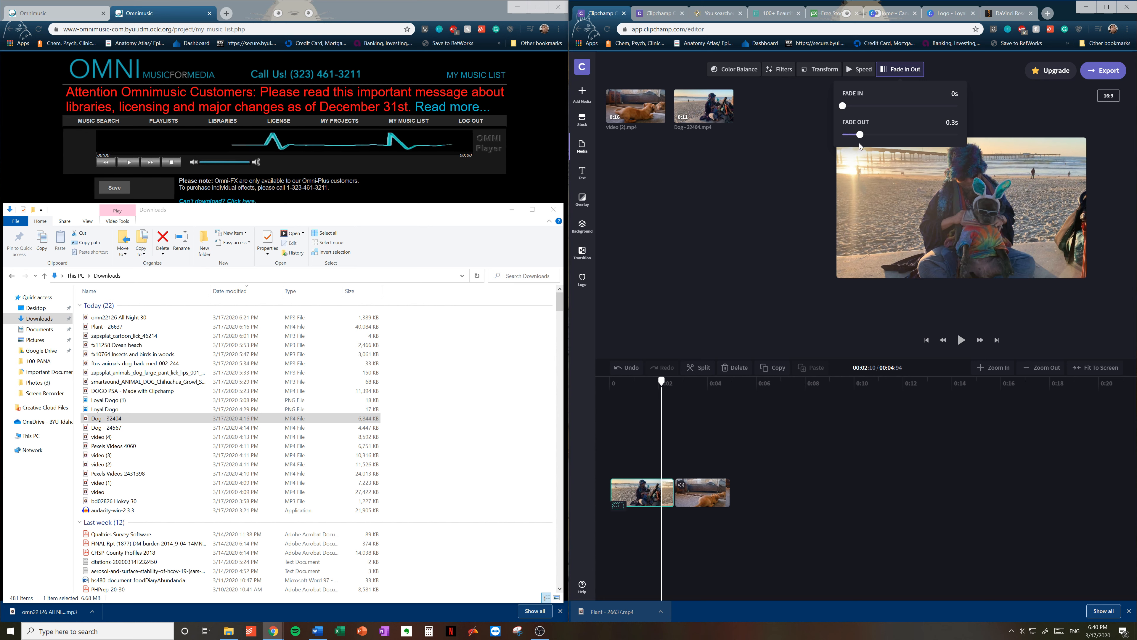
{"action": "left_click", "coordinate": [702, 502]}
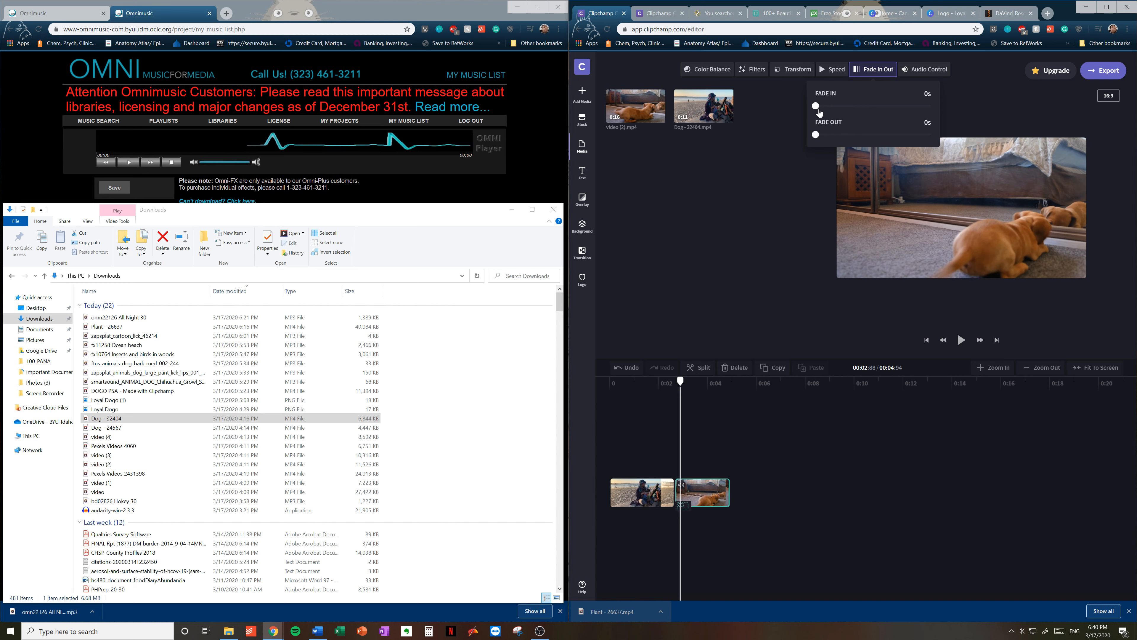
{"action": "left_click_drag", "start_coordinate": [823, 109], "coordinate": [829, 109]}
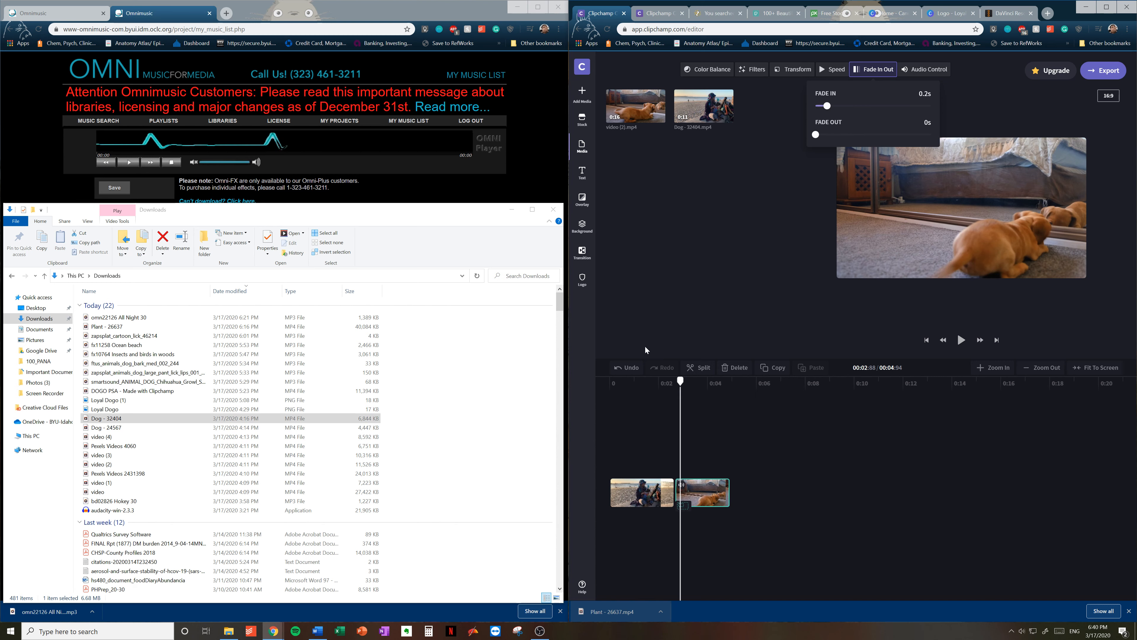
Step: Play back the faded transition from the beach clip into the puppy clip
{"action": "left_click", "coordinate": [648, 383]}
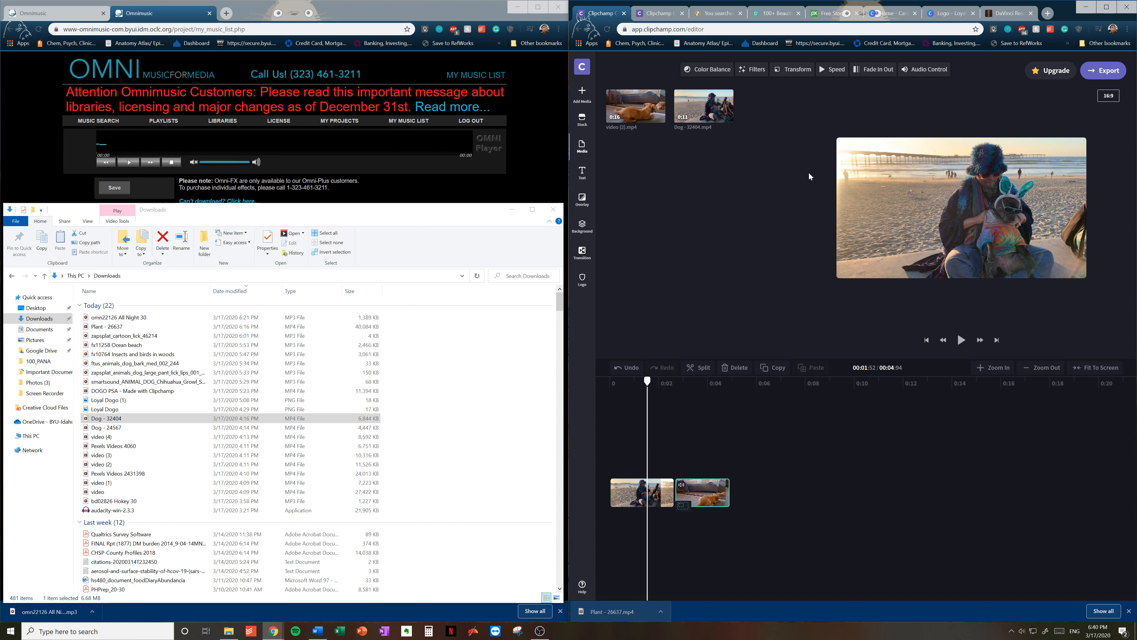
{"action": "left_click", "coordinate": [962, 340]}
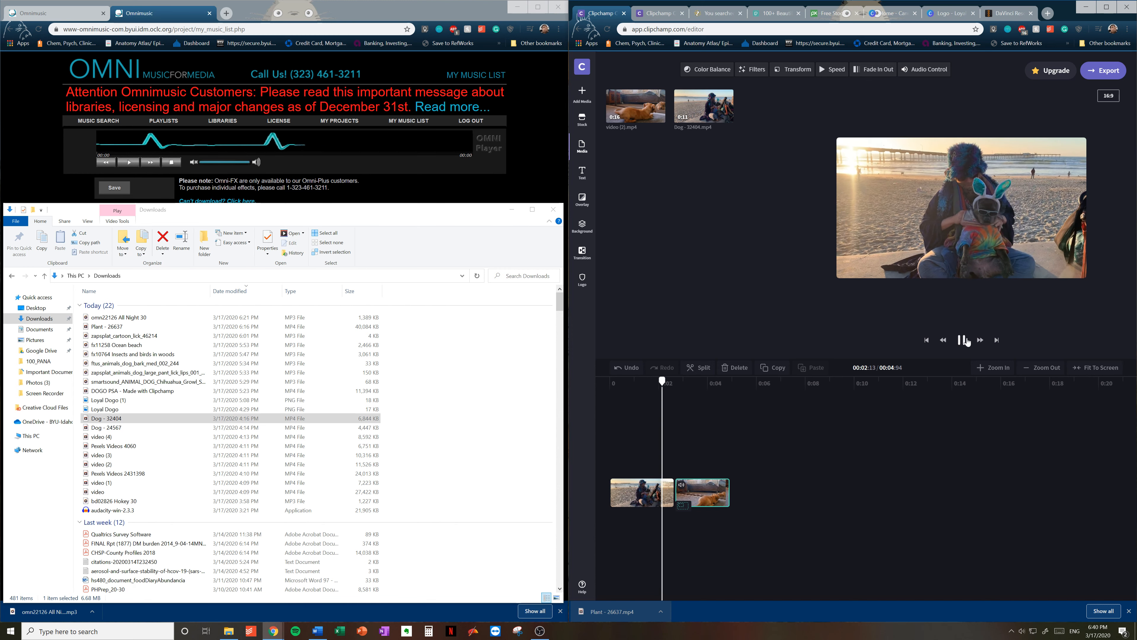
{"action": "left_click", "coordinate": [966, 342]}
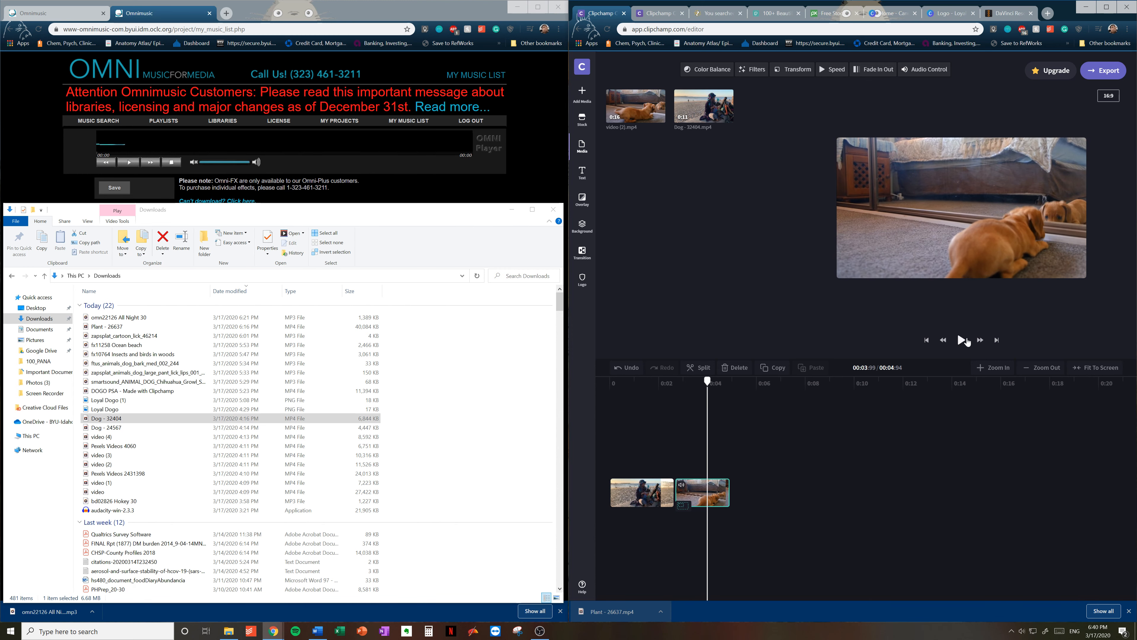
Step: Switch to the finished dog PSA project, play its opening, and view the fade settings of its first clip
{"action": "left_click", "coordinate": [610, 378]}
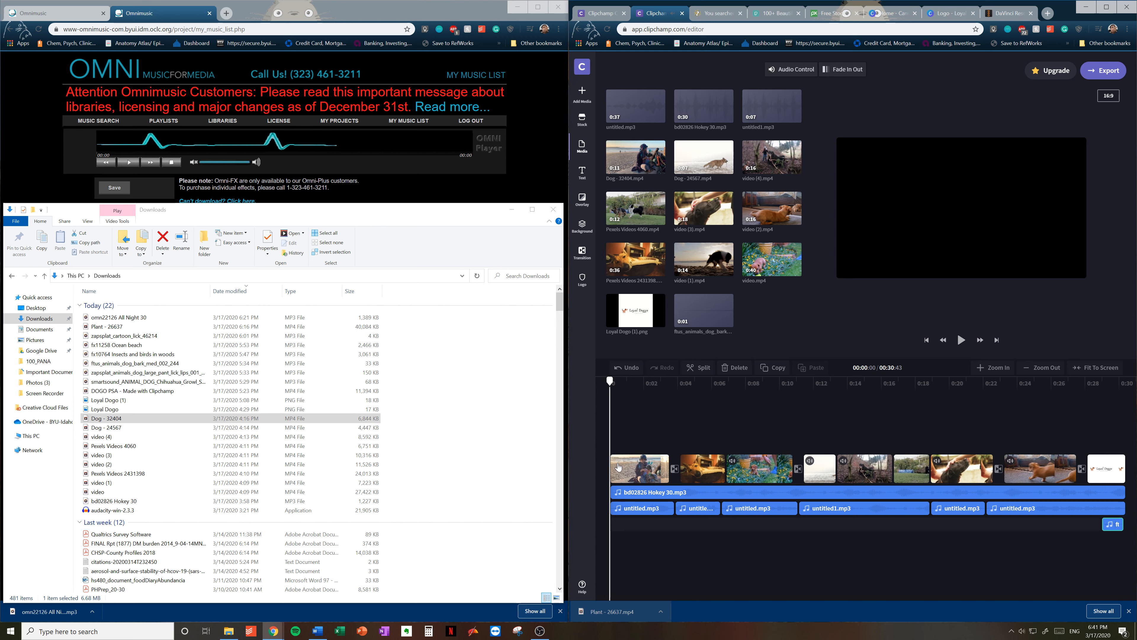
{"action": "left_click", "coordinate": [960, 340]}
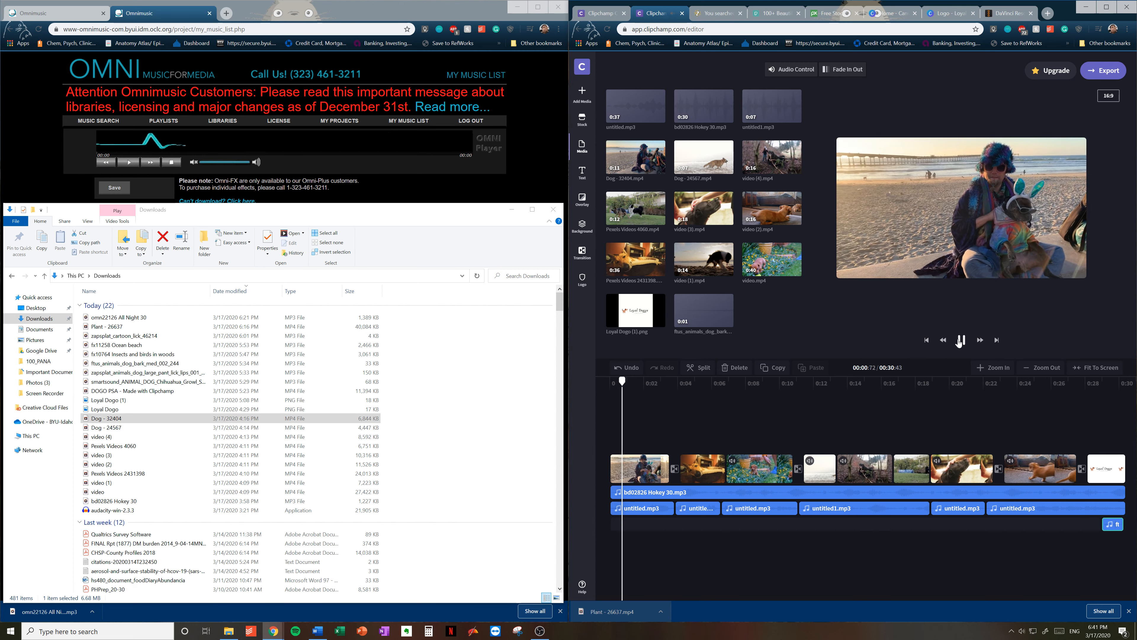
{"action": "left_click", "coordinate": [960, 340]}
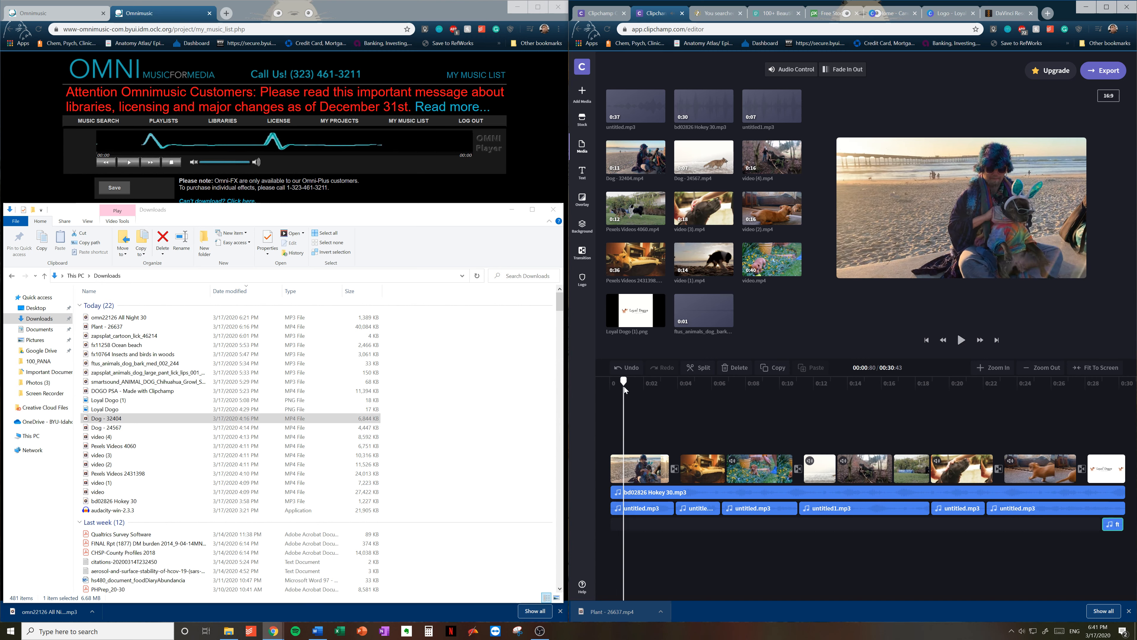
{"action": "left_click", "coordinate": [640, 469]}
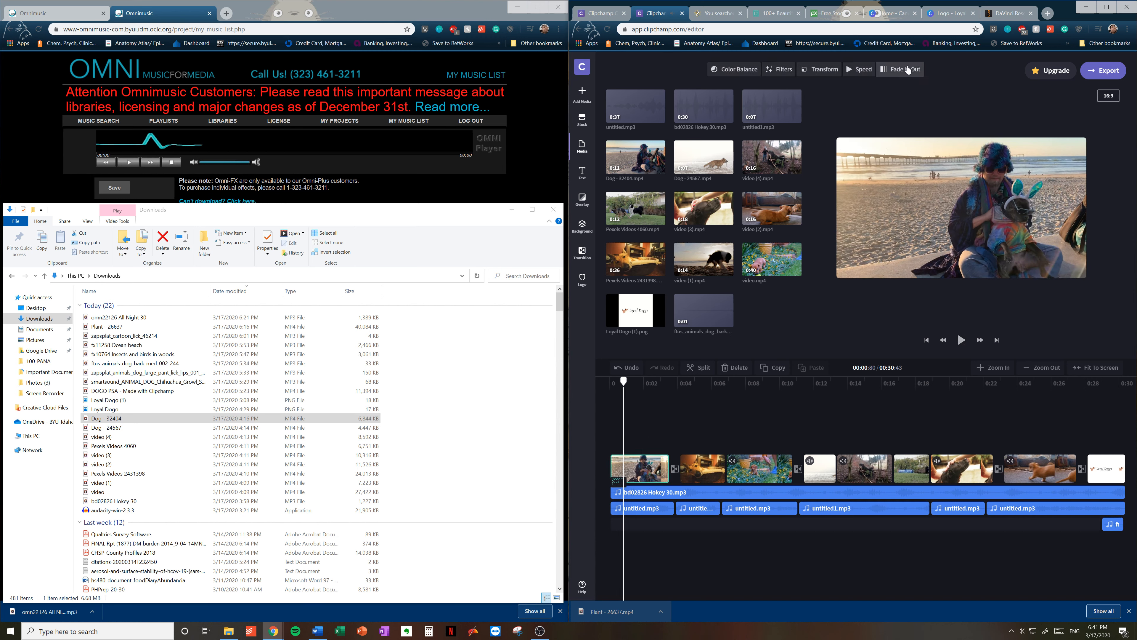
{"action": "left_click", "coordinate": [908, 70]}
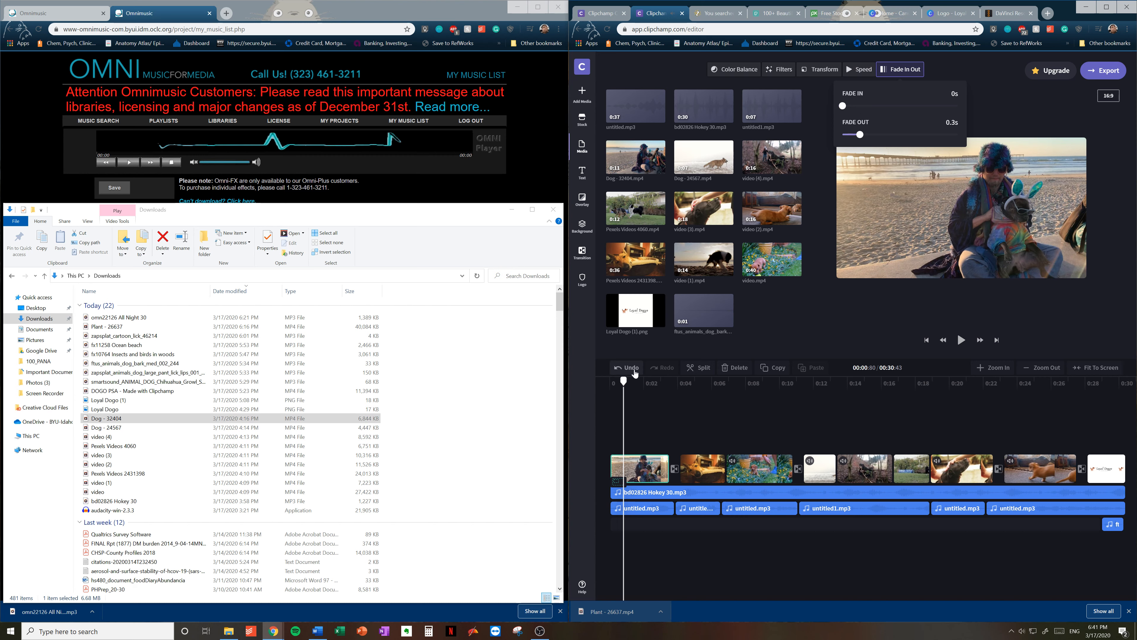
Step: Play the opening of the finished dog PSA project twice from the start of the timeline
{"action": "left_click_drag", "start_coordinate": [624, 381], "coordinate": [592, 388]}
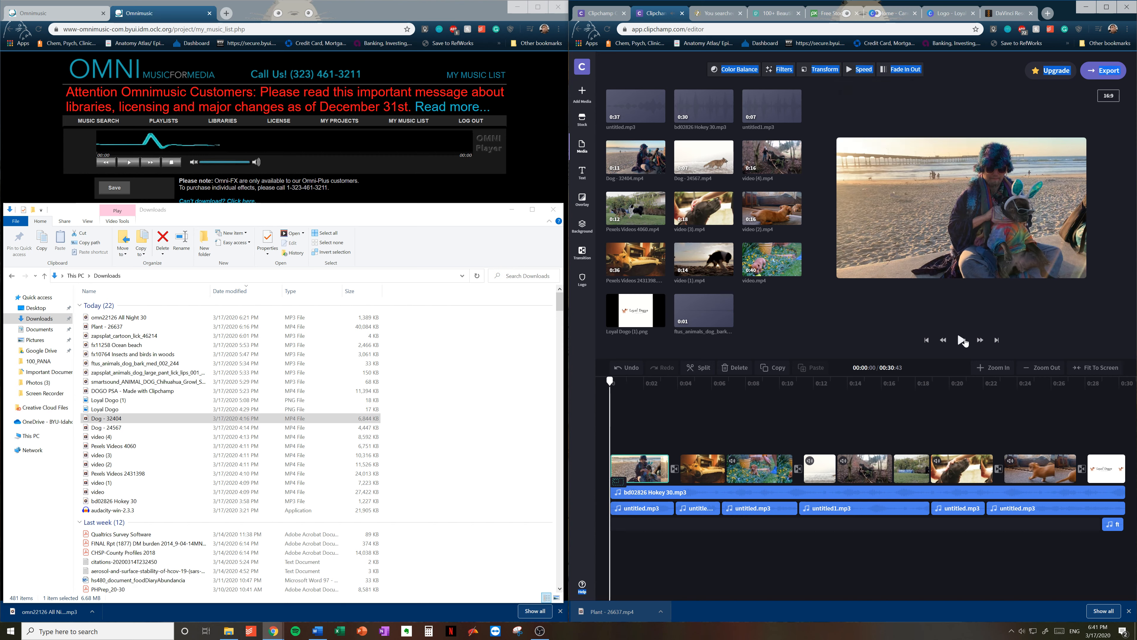
{"action": "left_click", "coordinate": [961, 340]}
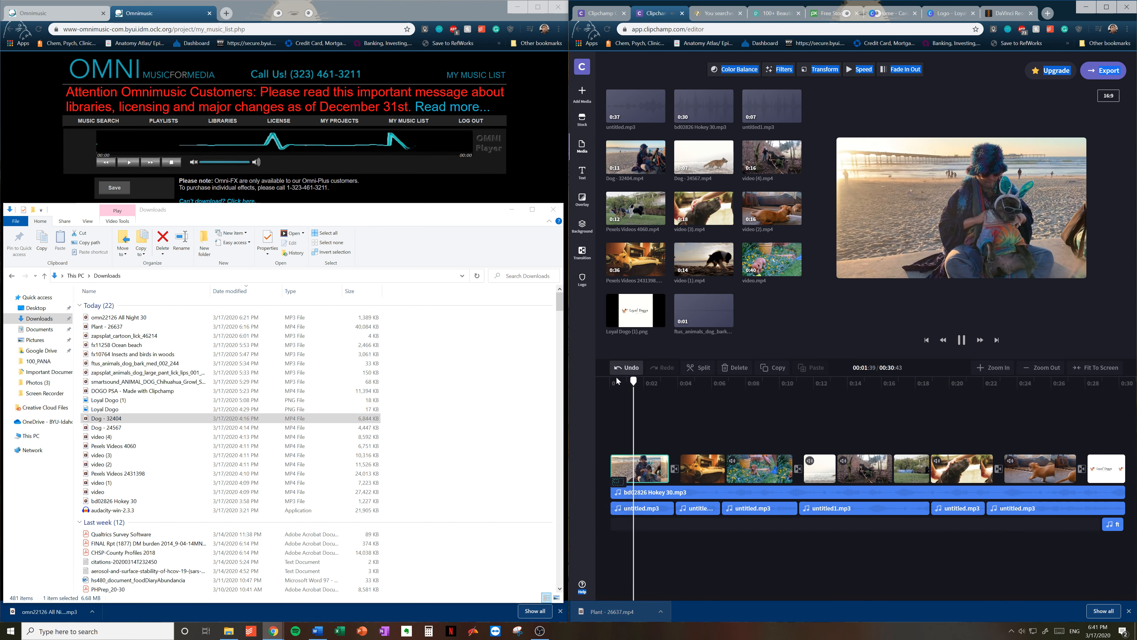
{"action": "left_click", "coordinate": [607, 388]}
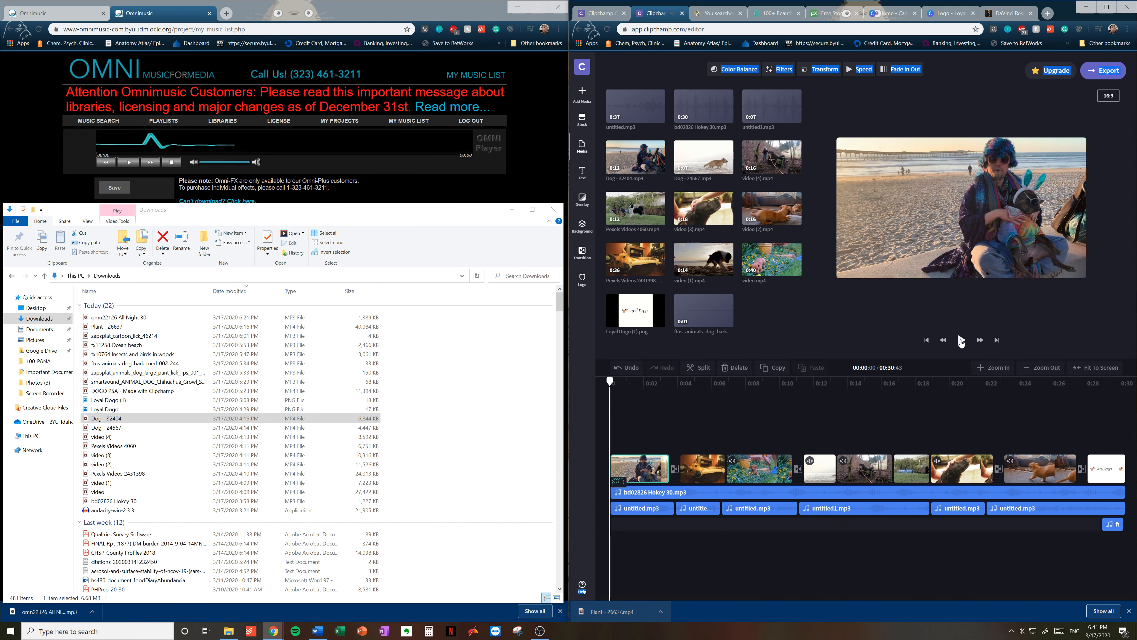
{"action": "left_click", "coordinate": [962, 340]}
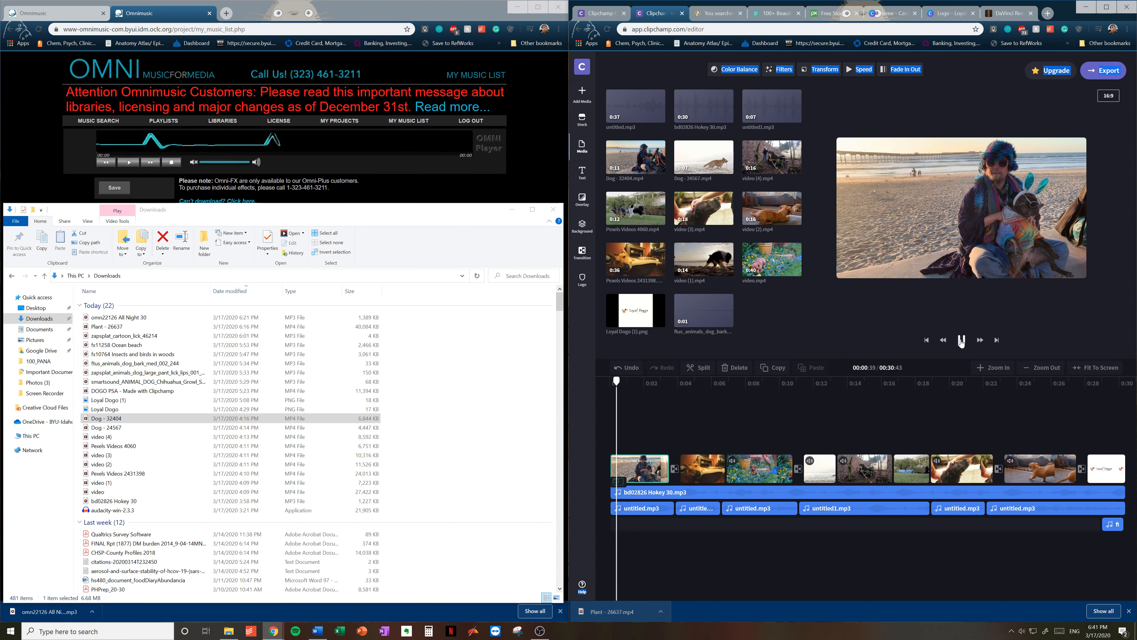
{"action": "left_click", "coordinate": [611, 387]}
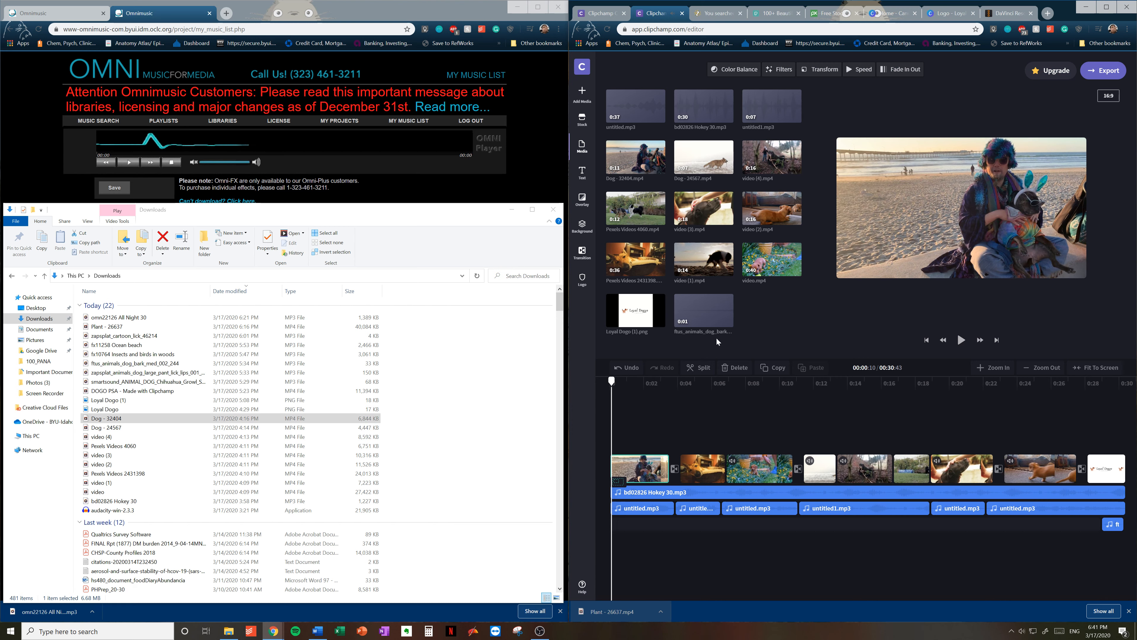
Step: Set a 0.2 s fade-in on the first beach clip of the finished dog PSA project
{"action": "left_click", "coordinate": [900, 70]}
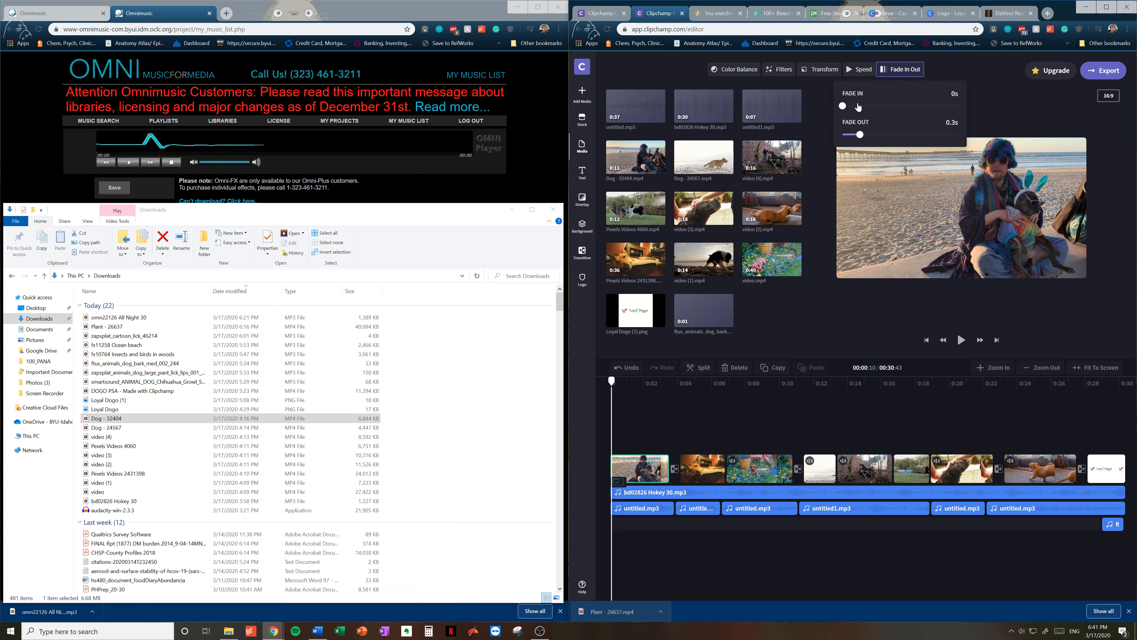
{"action": "left_click_drag", "start_coordinate": [842, 106], "coordinate": [854, 108]}
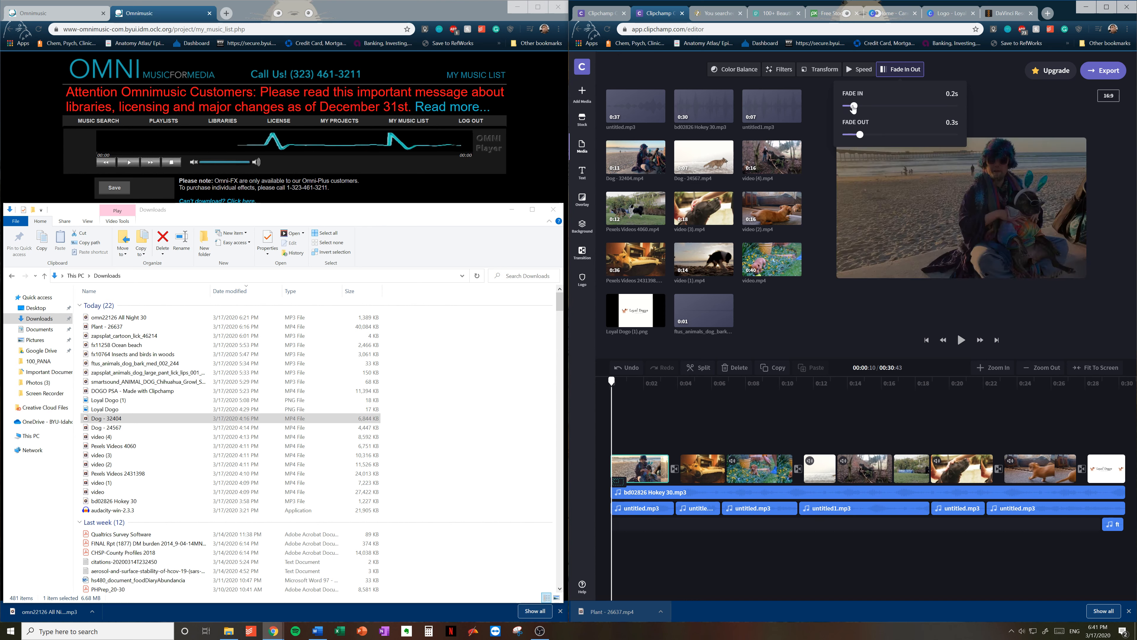
{"action": "left_click", "coordinate": [825, 151]}
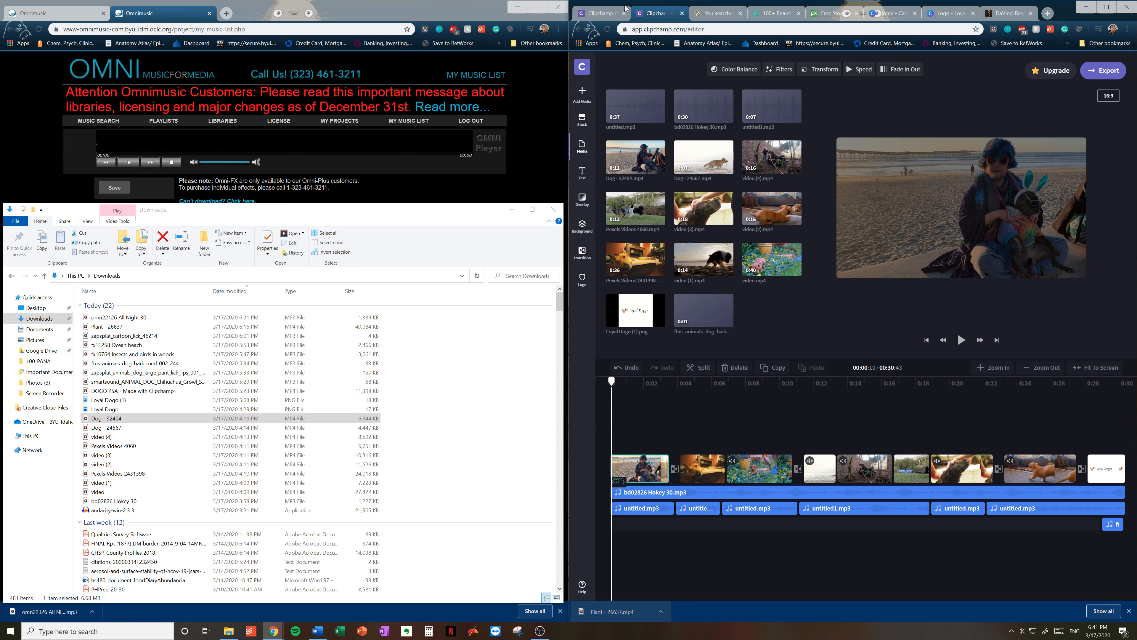
Step: Return to the untitled project and import the bd02826 Hokey 30 music file from the Downloads folder
{"action": "left_click", "coordinate": [609, 13]}
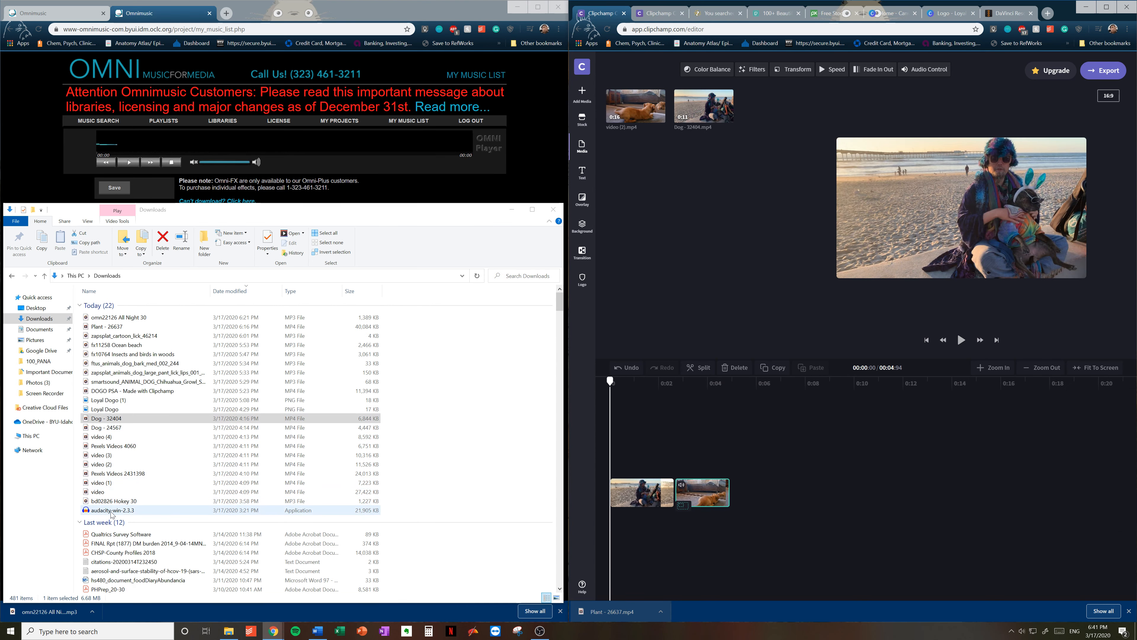
{"action": "left_click", "coordinate": [112, 501]}
{"action": "left_click_drag", "start_coordinate": [112, 501], "coordinate": [674, 215]}
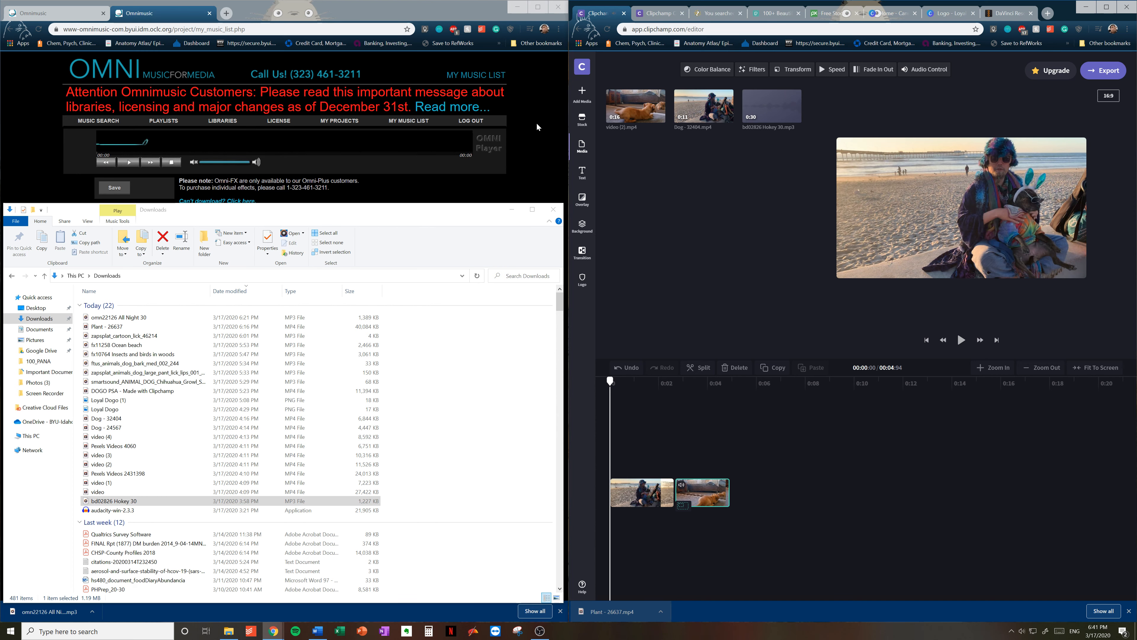
Step: Minimize the Downloads and Omnimusic windows and import the untitled and untitled1 audio recordings from the desktop into the project media
{"action": "left_click", "coordinate": [506, 213]}
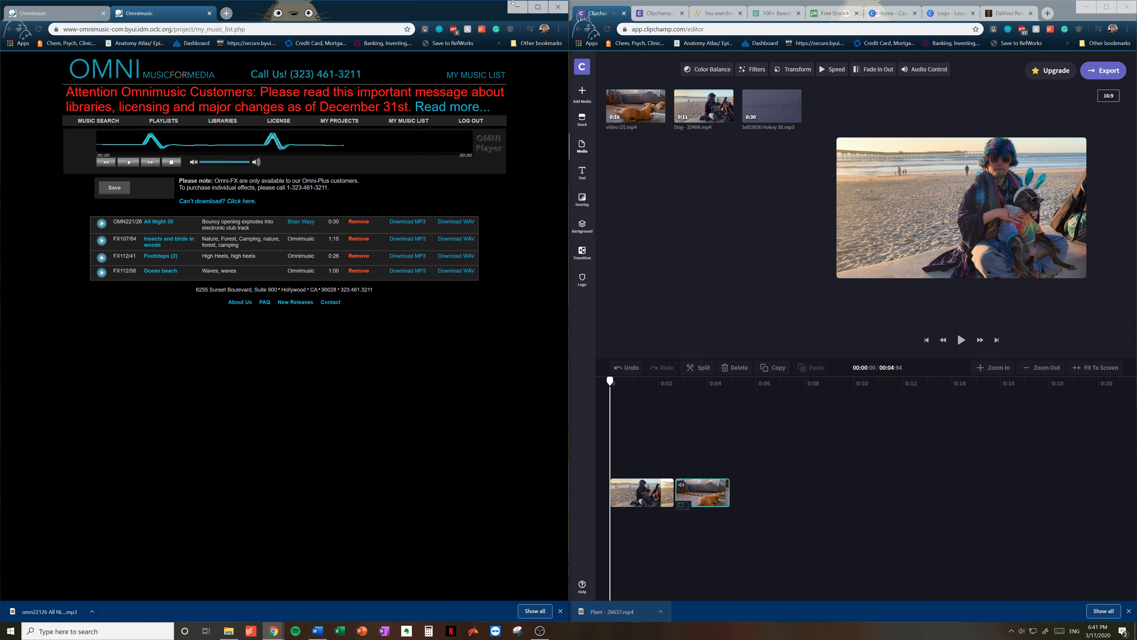
{"action": "left_click", "coordinate": [517, 6]}
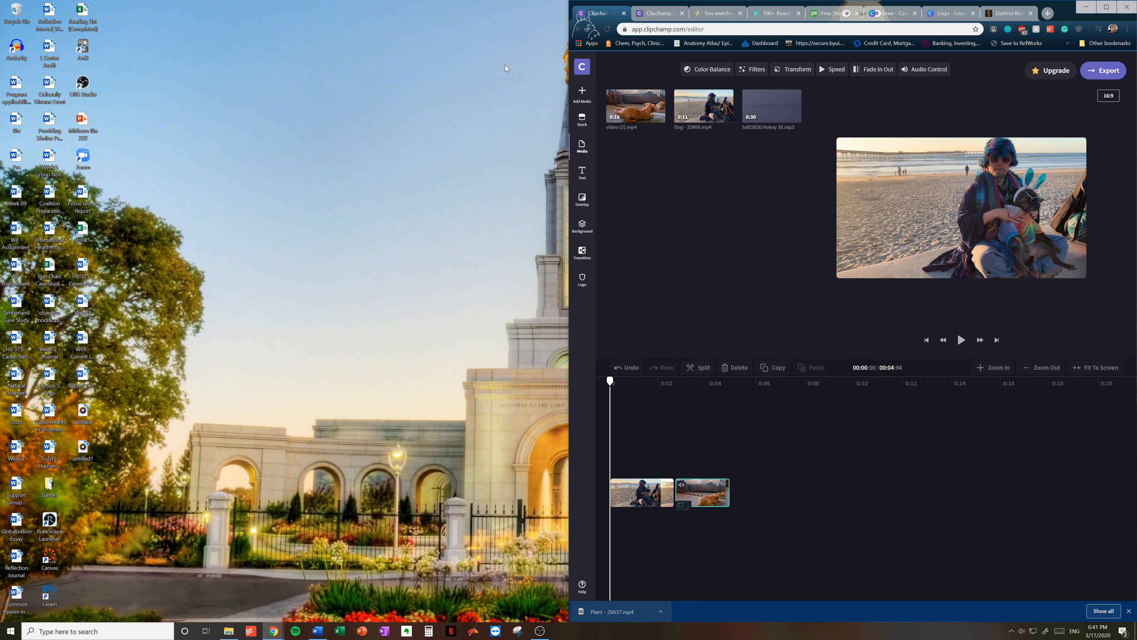
{"action": "left_click", "coordinate": [85, 447]}
{"action": "left_click", "coordinate": [92, 410], "text": "ctrl"}
{"action": "left_click_drag", "start_coordinate": [96, 411], "coordinate": [704, 206]}
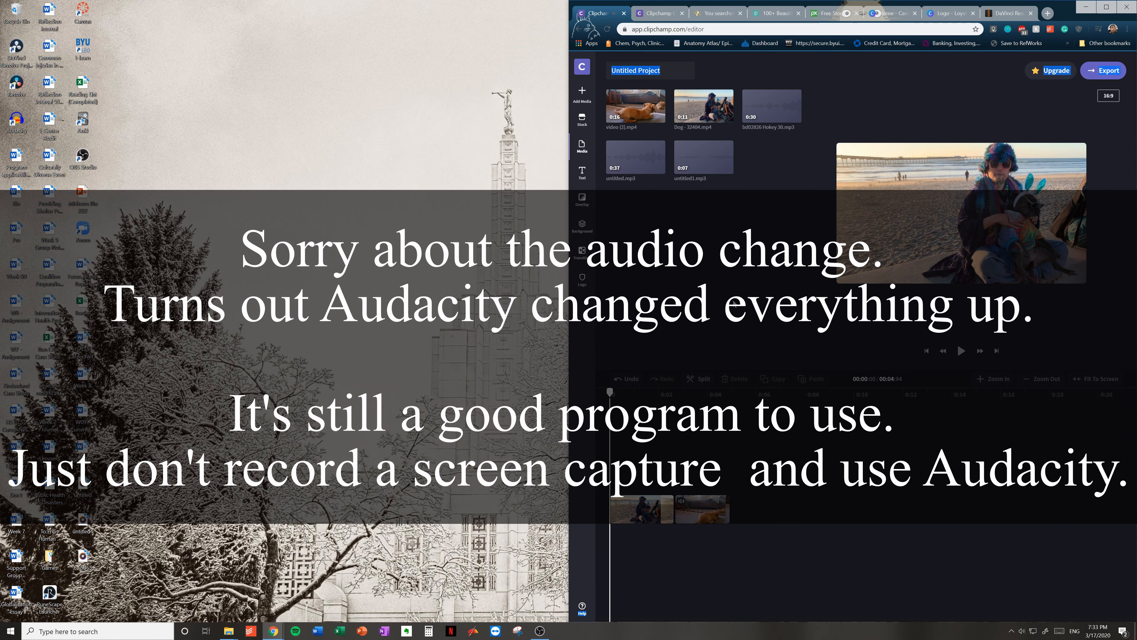
{"action": "left_click", "coordinate": [715, 70]}
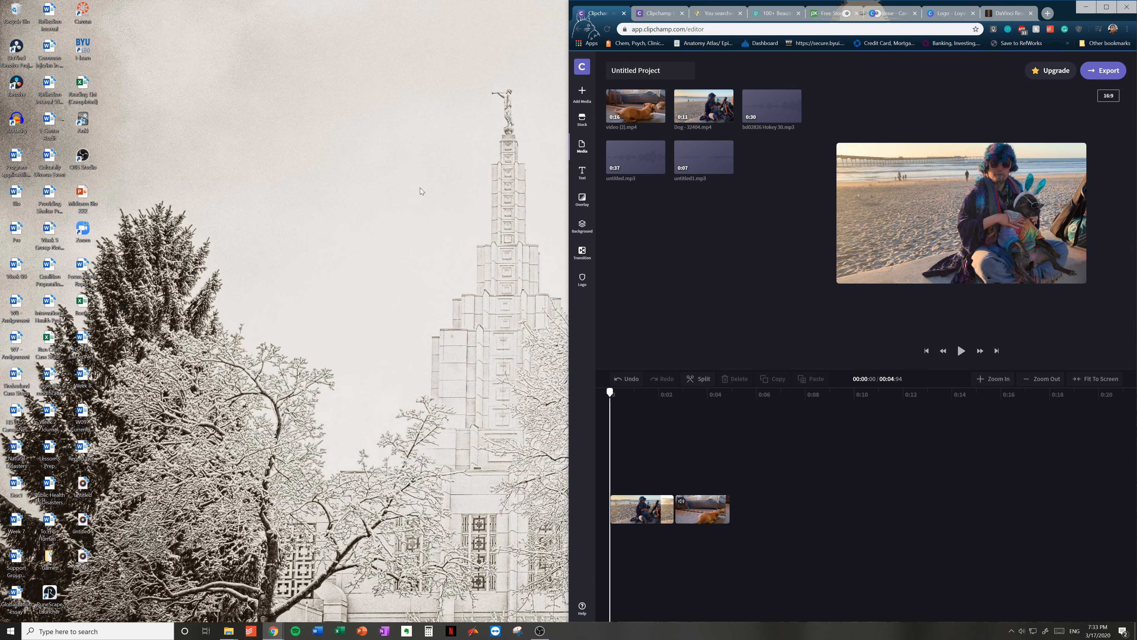
Step: Launch Audacity, dismiss its welcome message, and record a voice sample about 3.7 s long
{"action": "double_click", "coordinate": [23, 134]}
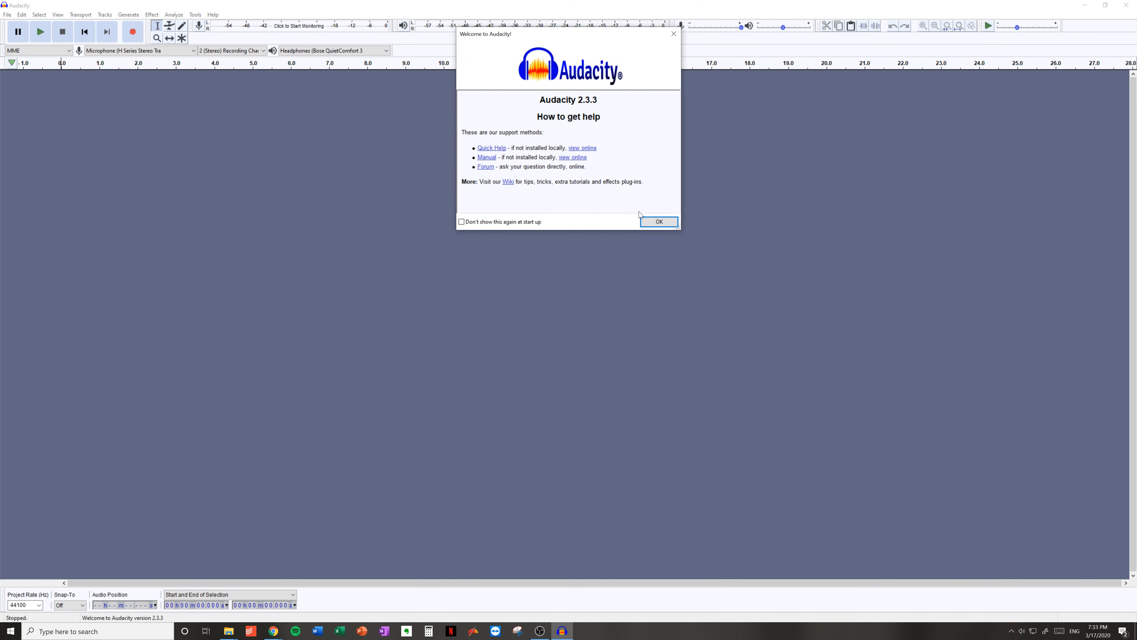
{"action": "left_click", "coordinate": [649, 222]}
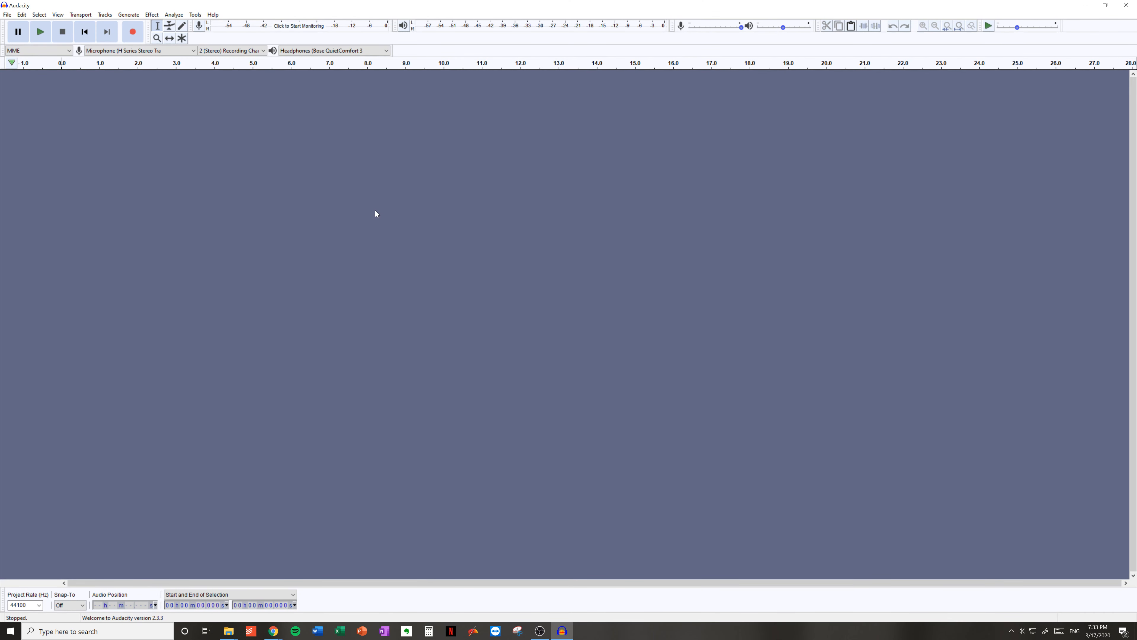
{"action": "left_click", "coordinate": [133, 32]}
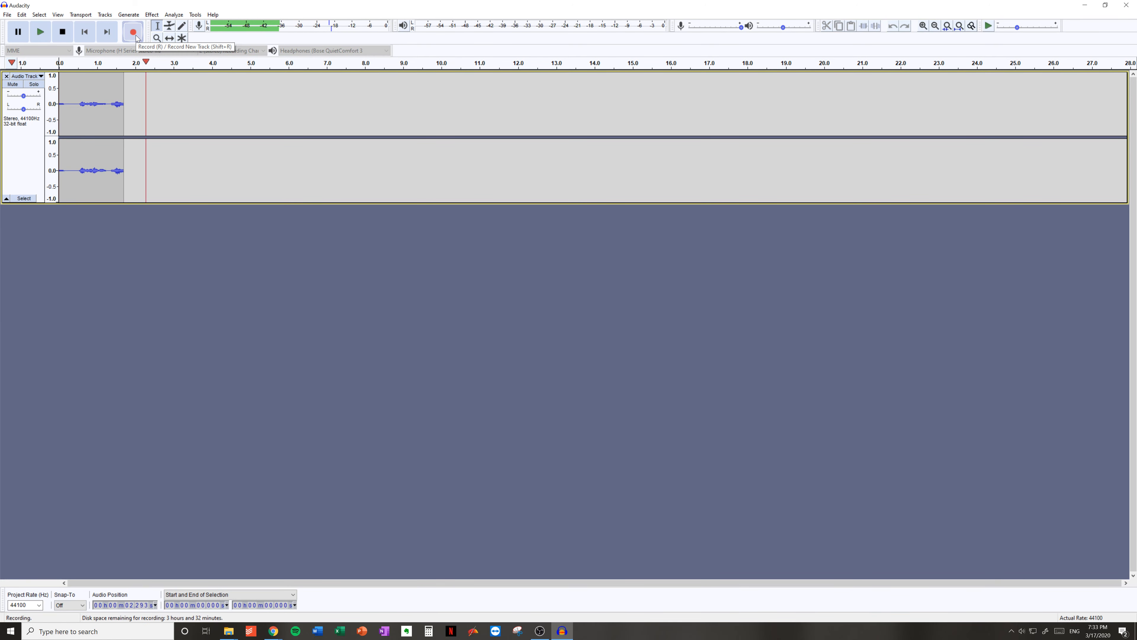
{"action": "left_click", "coordinate": [66, 31]}
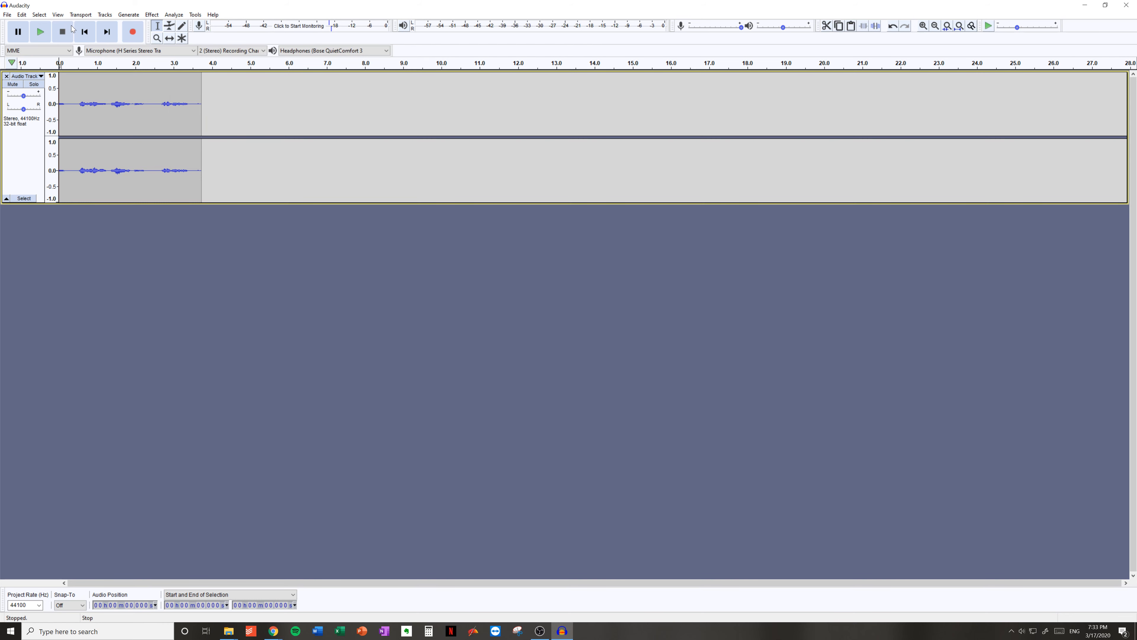
Step: View the available recording devices, playback devices and recording channel options in Audacity
{"action": "left_click", "coordinate": [193, 50]}
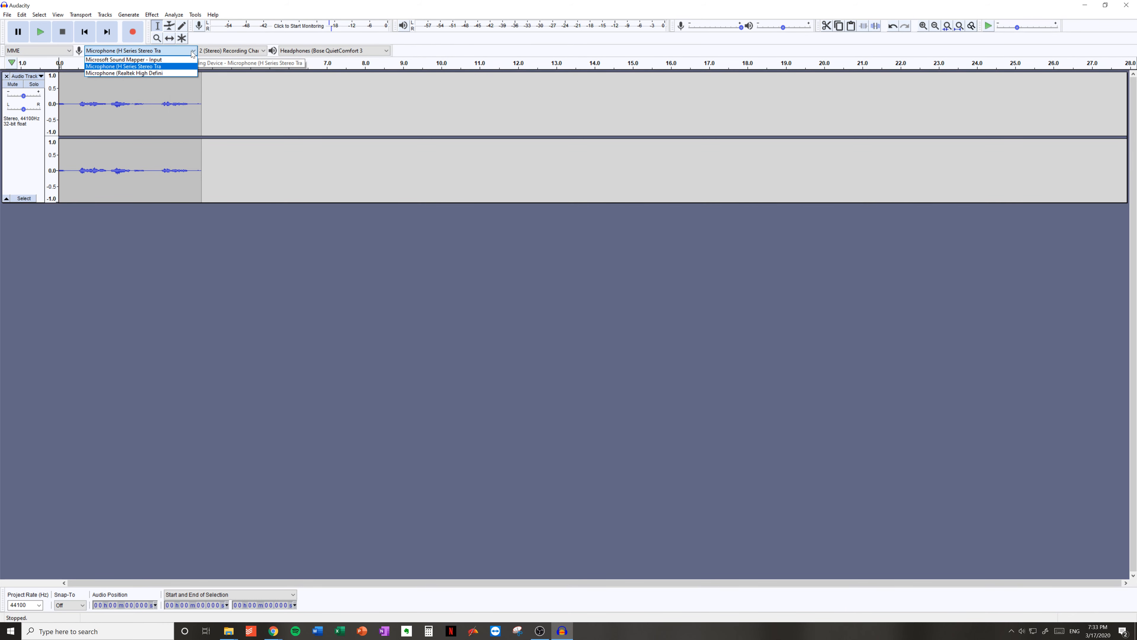
{"action": "left_click", "coordinate": [194, 50]}
{"action": "left_click", "coordinate": [372, 50]}
{"action": "left_click", "coordinate": [372, 50]}
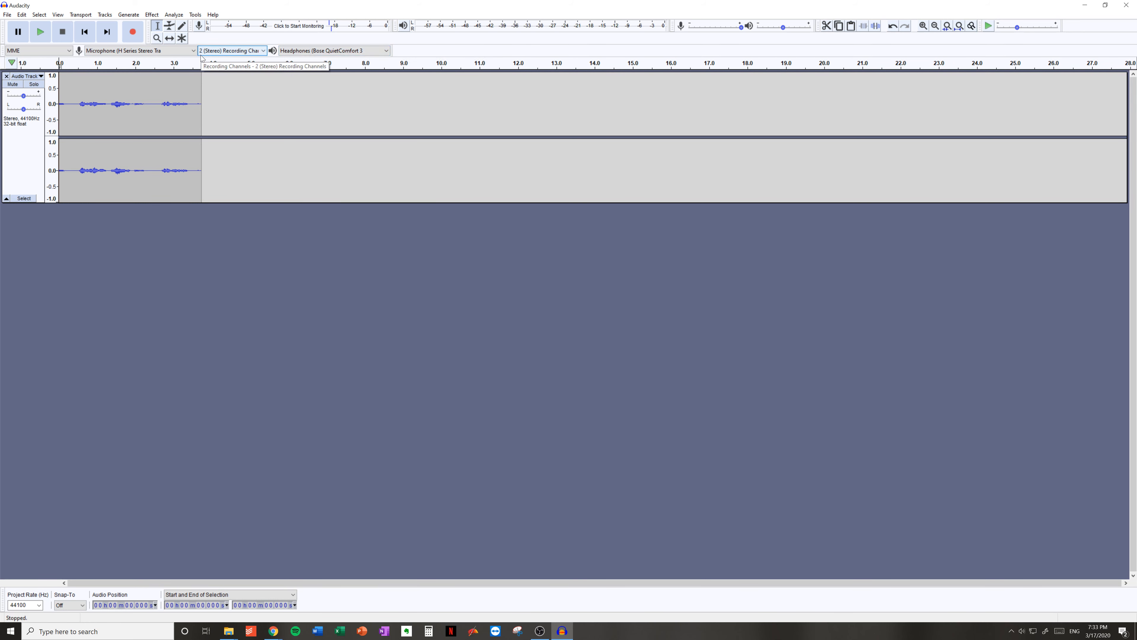
{"action": "left_click", "coordinate": [224, 51]}
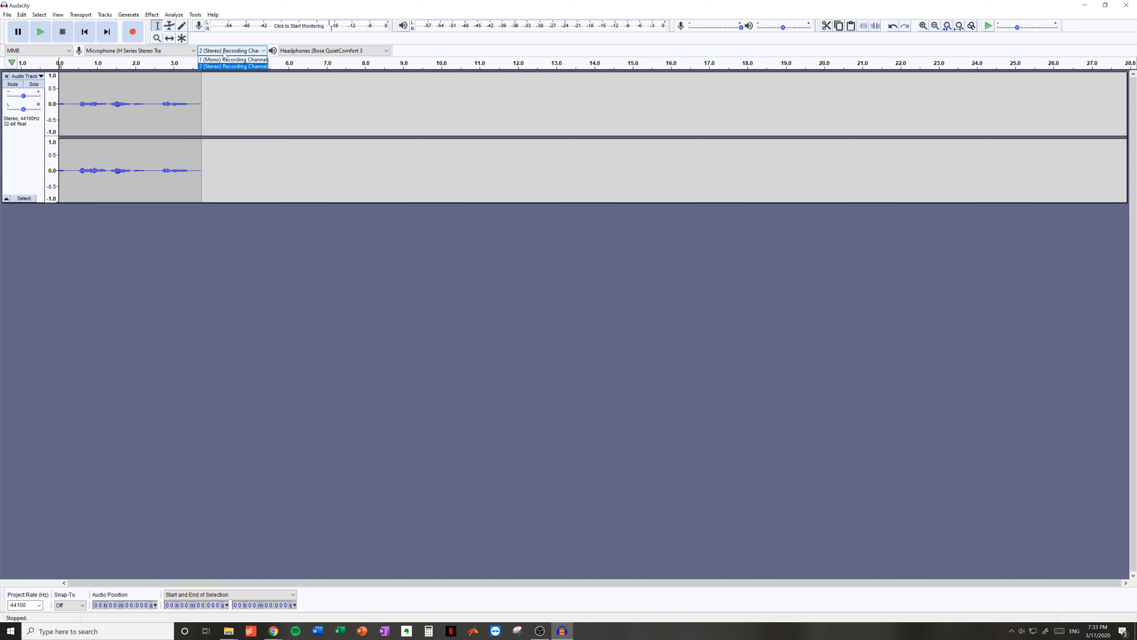
{"action": "left_click", "coordinate": [232, 52]}
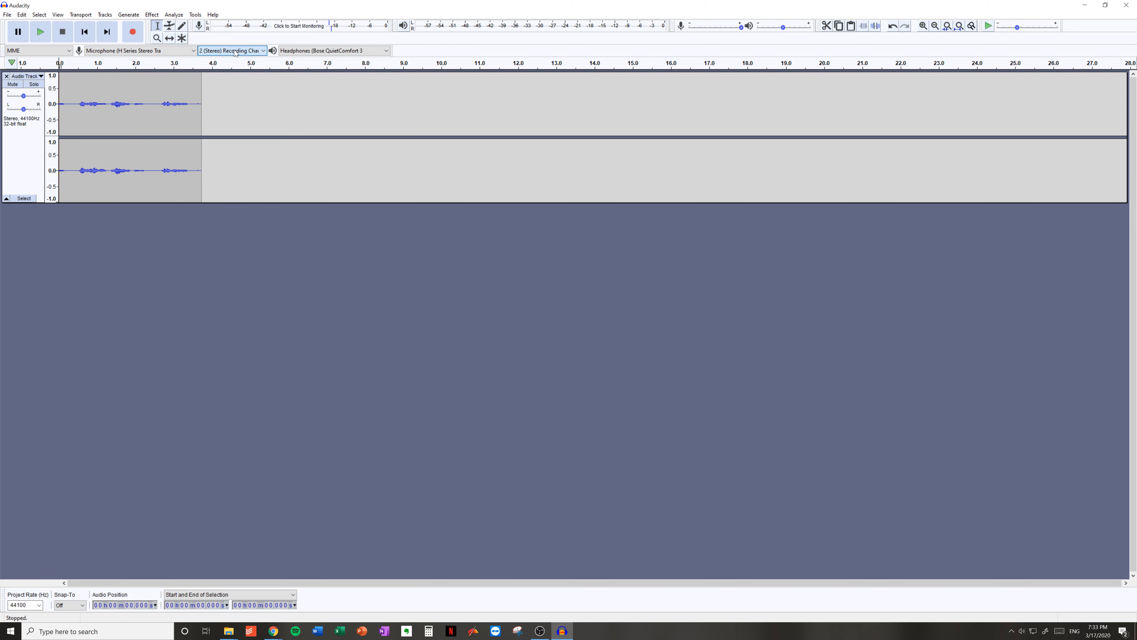
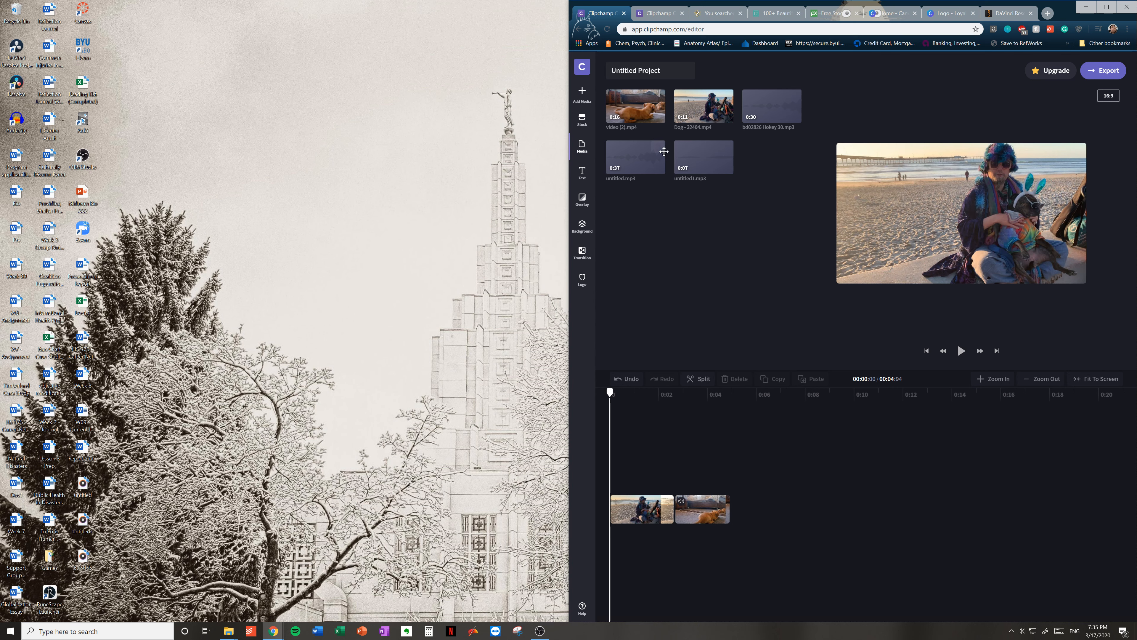
Step: Place untitled.mp3 at the start of the Clipchamp timeline above the video clips, and check the audio tracks in the finished project
{"action": "left_click_drag", "start_coordinate": [635, 159], "coordinate": [597, 495]}
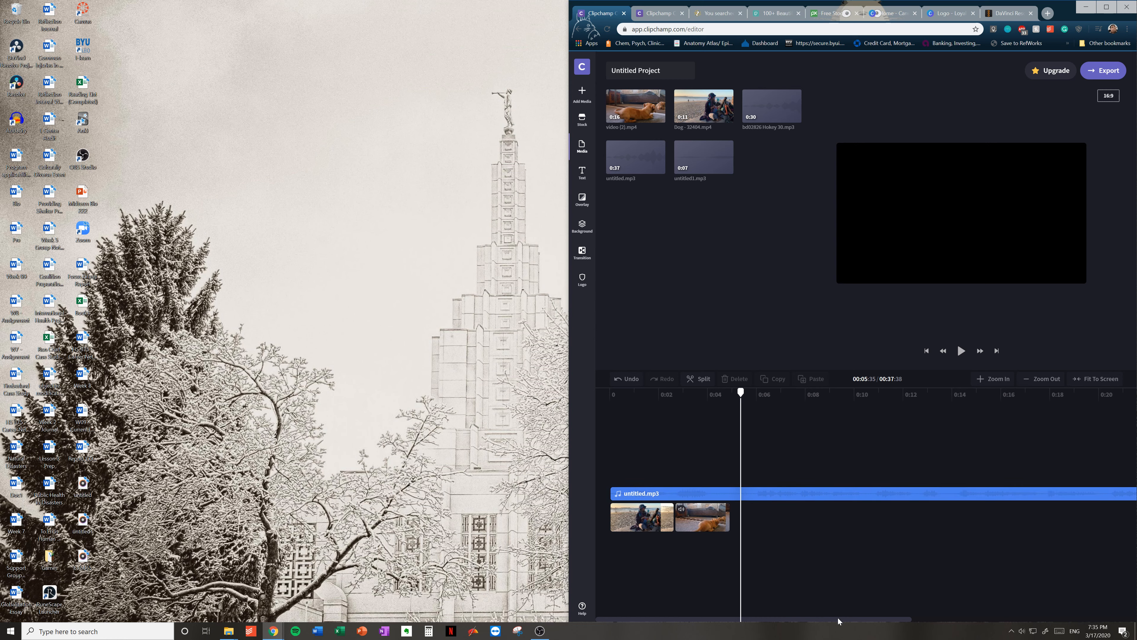
{"action": "left_click_drag", "start_coordinate": [838, 617], "coordinate": [784, 633]}
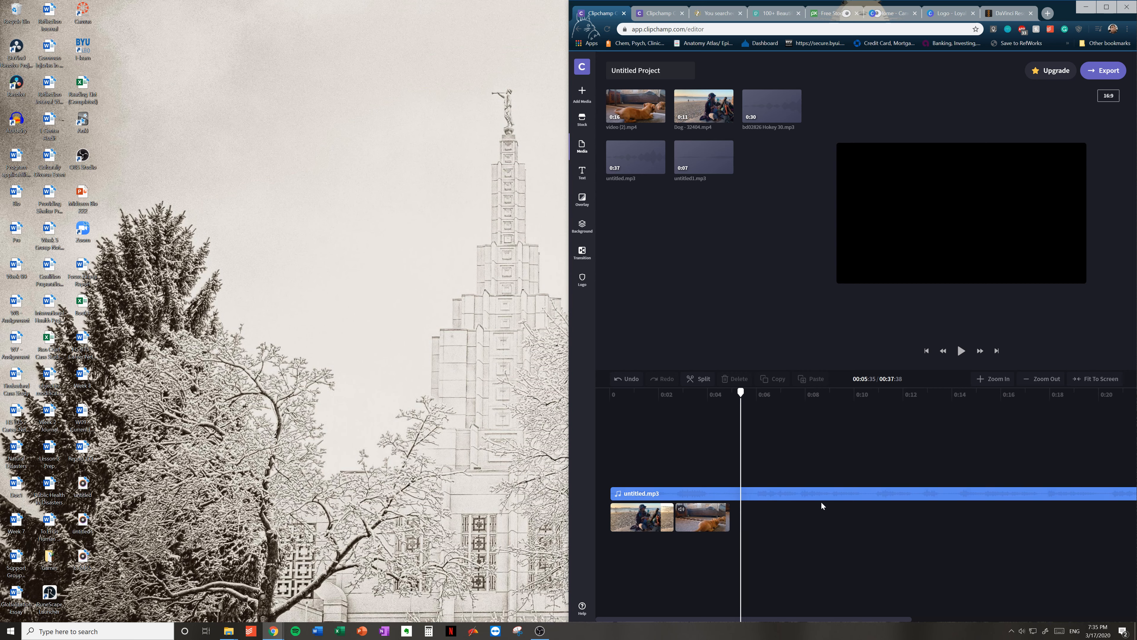
{"action": "left_click", "coordinate": [671, 16]}
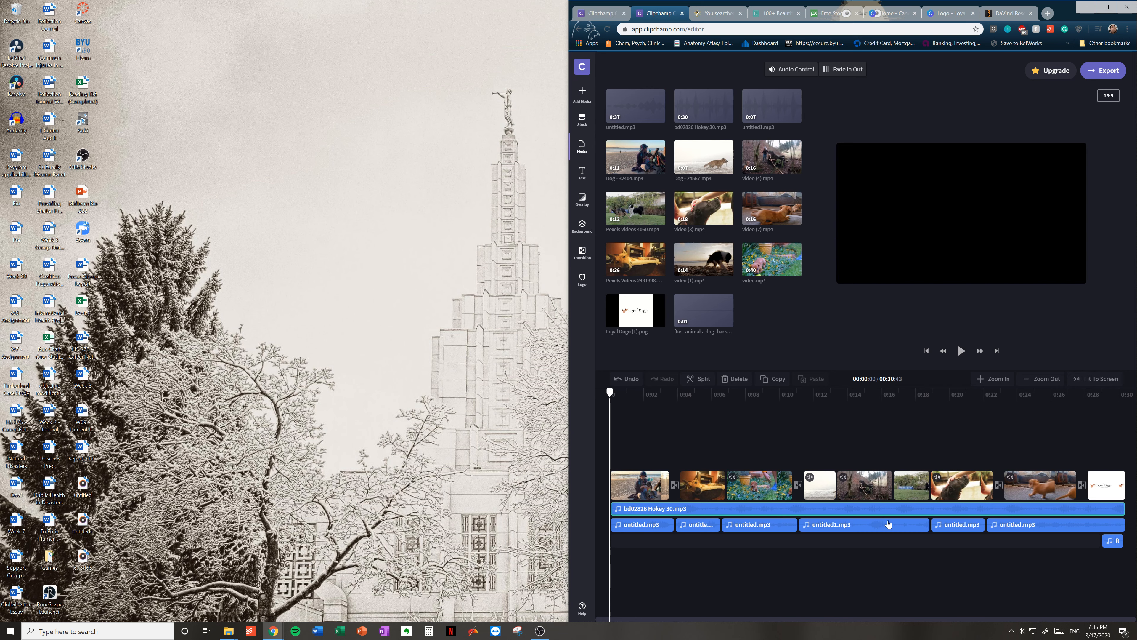
{"action": "left_click", "coordinate": [601, 15]}
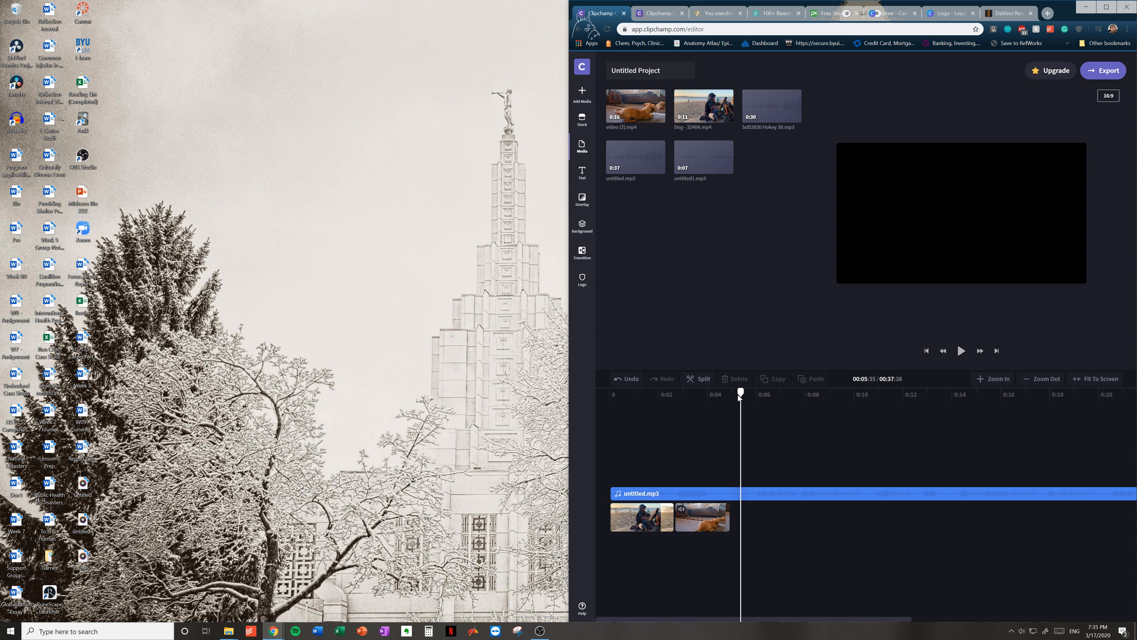
Step: Play the puppy clip from about 3 s and pause near 4.5 s, shortly before its end
{"action": "left_click_drag", "start_coordinate": [740, 394], "coordinate": [684, 395]}
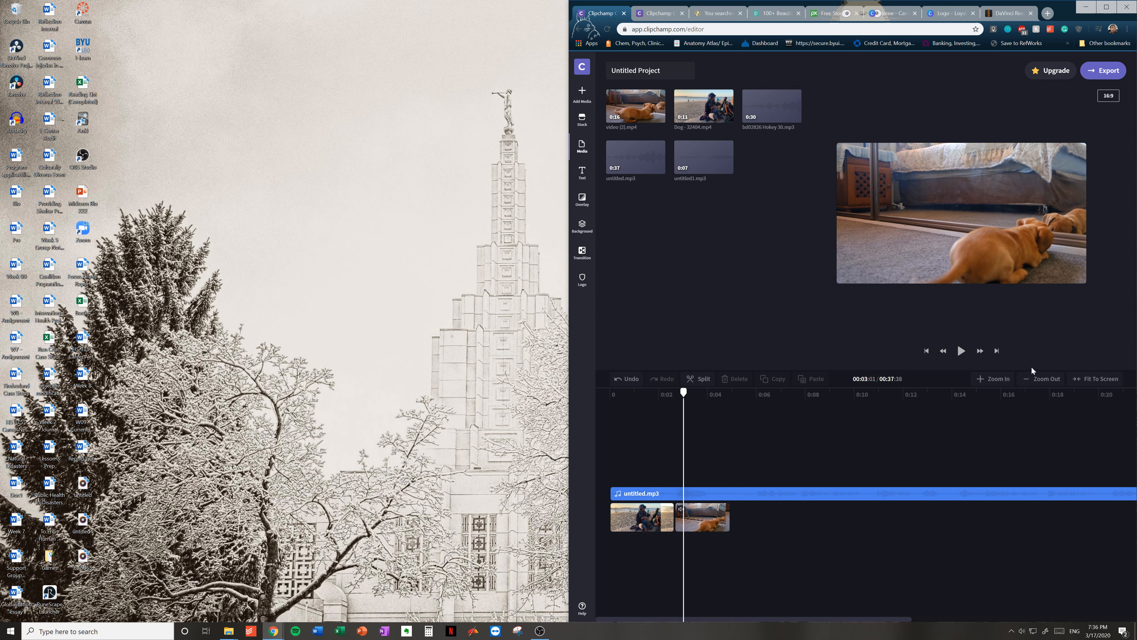
{"action": "left_click", "coordinate": [962, 351]}
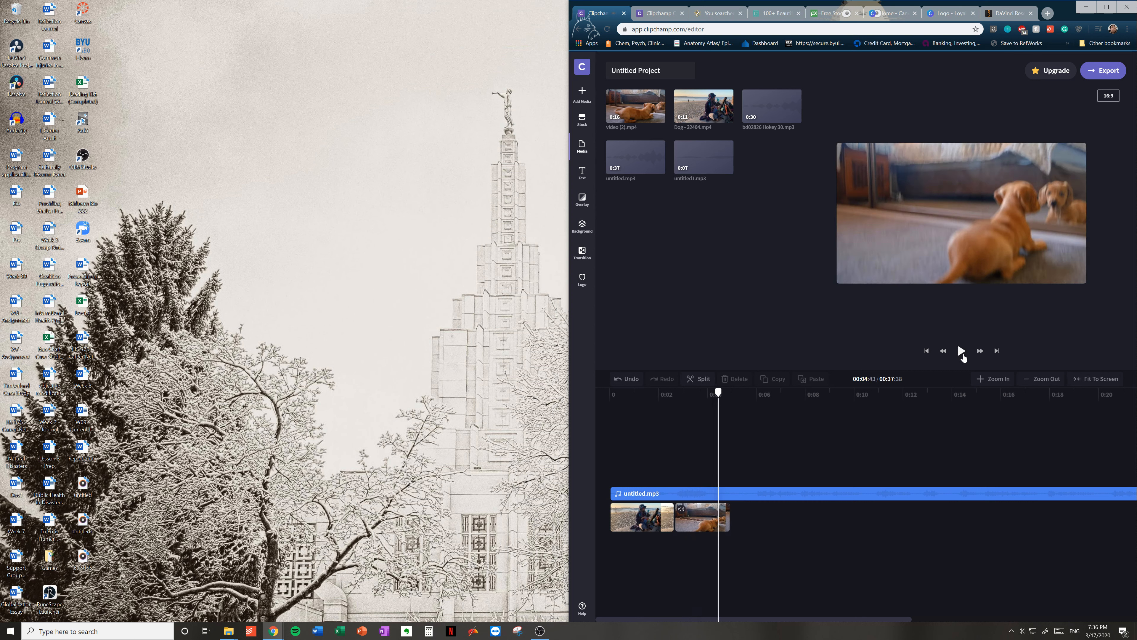
Step: Try splitting all tracks at the playhead without a clip selected, and undo the split
{"action": "left_click", "coordinate": [692, 380]}
{"action": "mouse_move", "coordinate": [729, 526]}
{"action": "left_mouse_down"}
{"action": "mouse_move", "coordinate": [755, 529]}
{"action": "mouse_move", "coordinate": [724, 529]}
{"action": "left_mouse_up"}
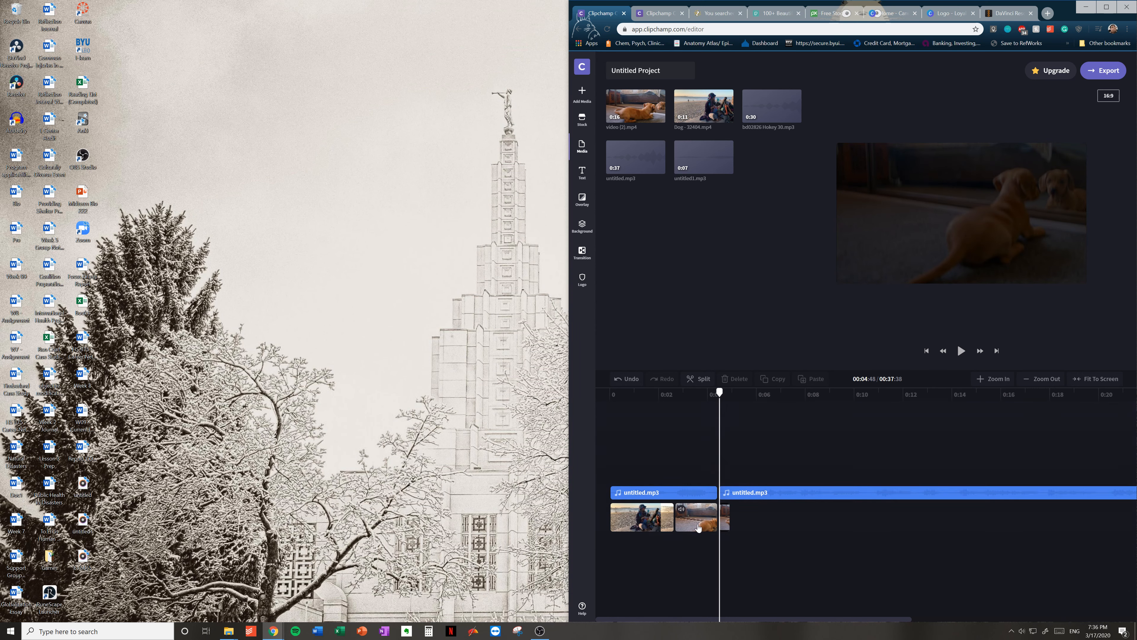
{"action": "left_click", "coordinate": [624, 378]}
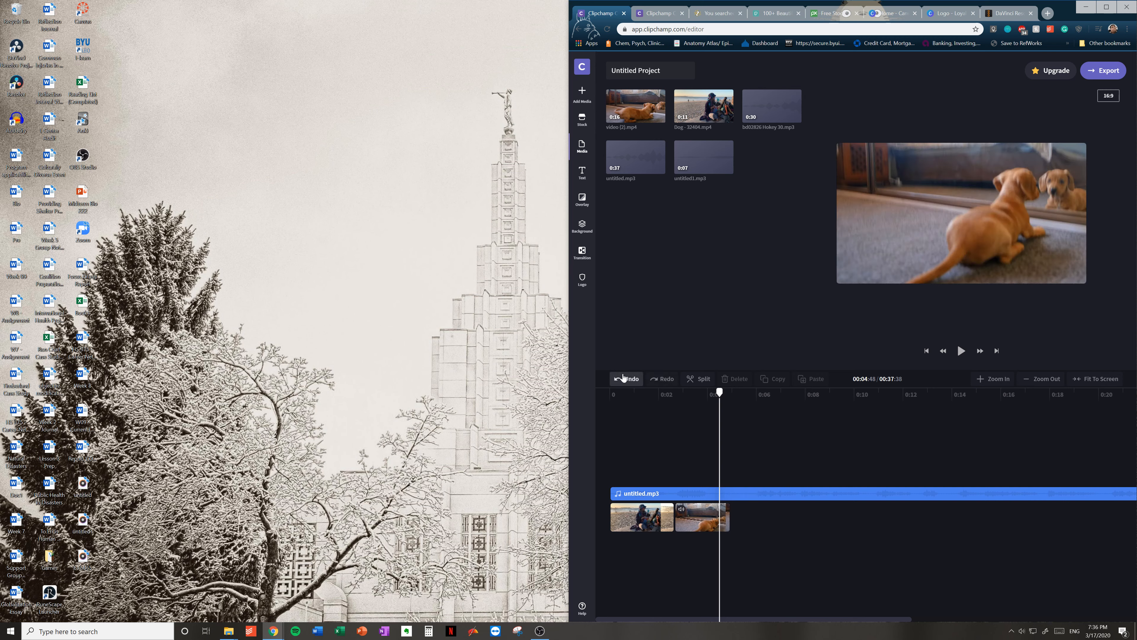
Step: Split only the untitled.mp3 voice track at the playhead, at about 4.5 s, and select its second part
{"action": "left_click", "coordinate": [724, 496]}
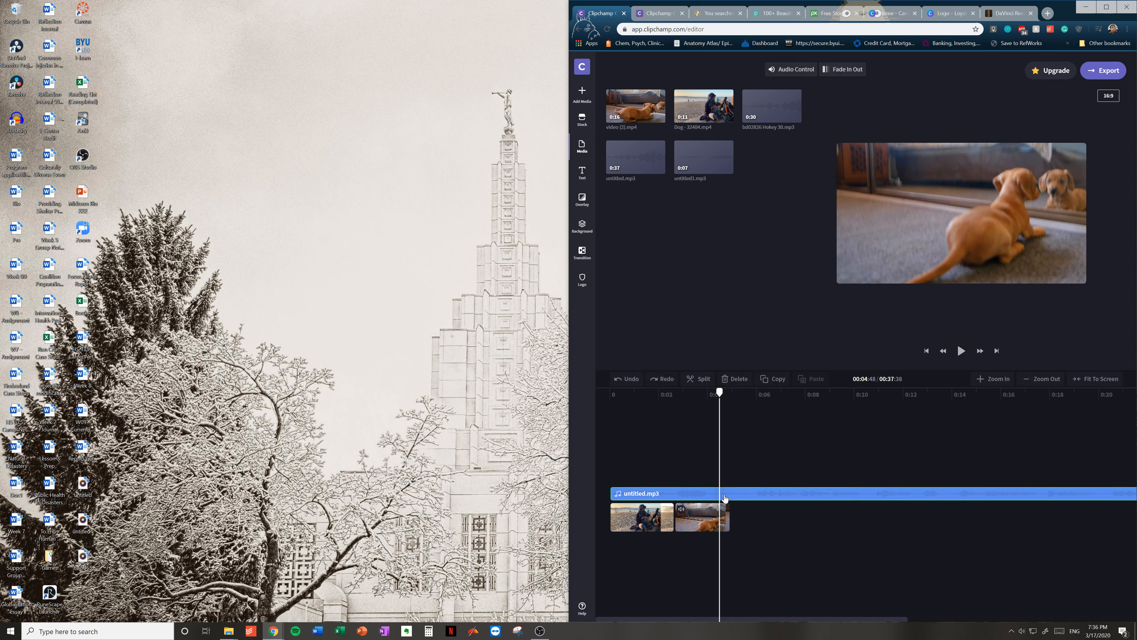
{"action": "left_click", "coordinate": [692, 380]}
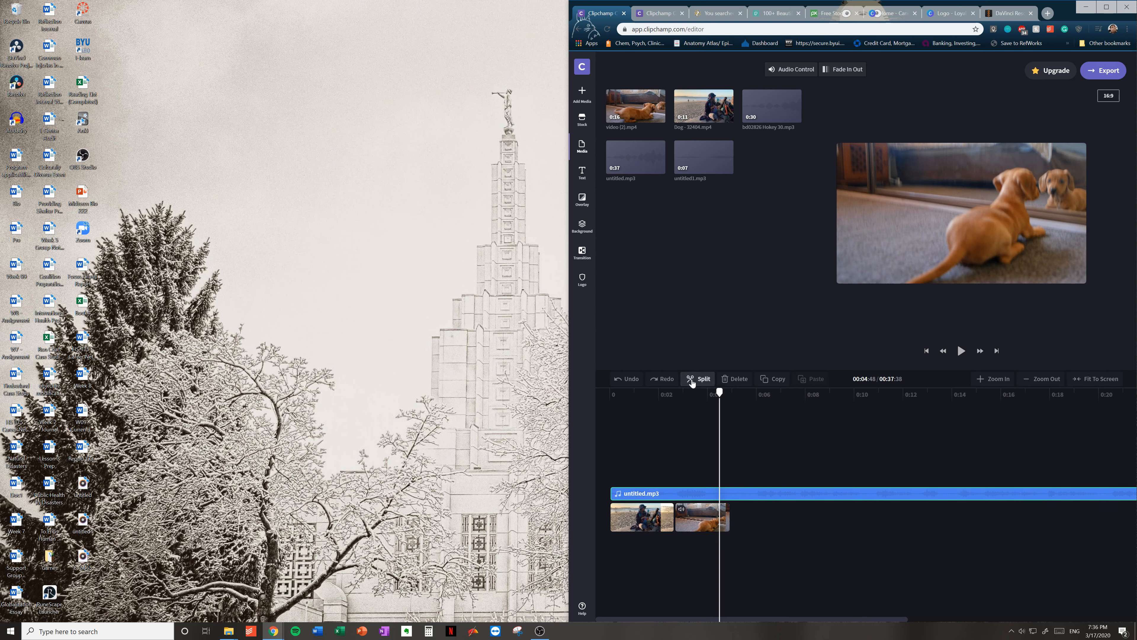
{"action": "left_click", "coordinate": [755, 500]}
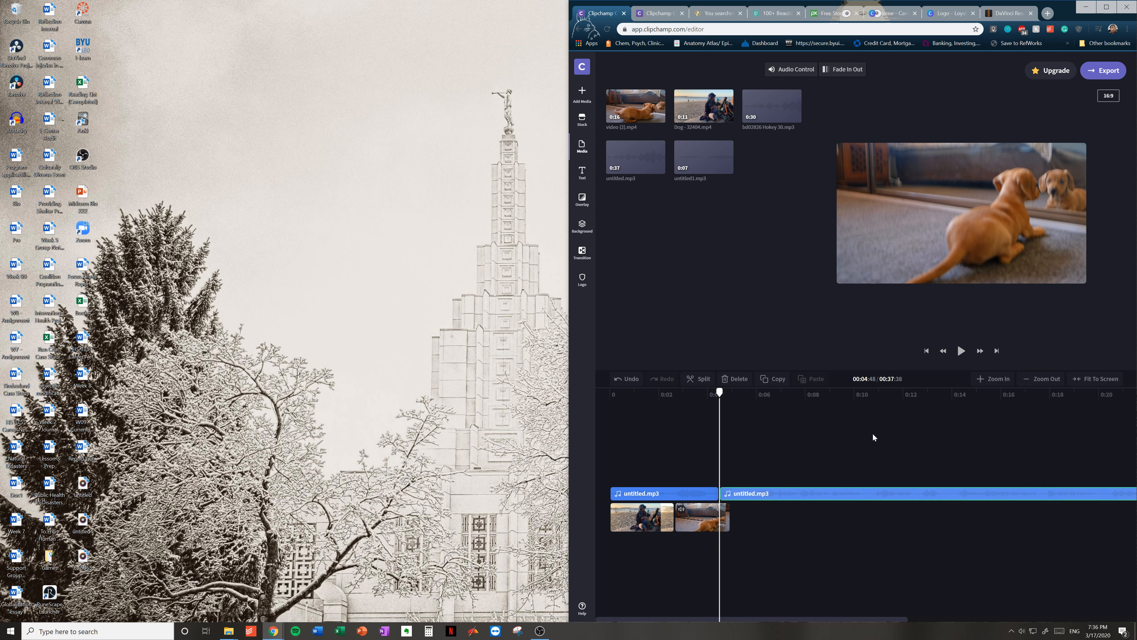
Step: Play the voice-over from about 8.7 s, pause near 10.5 s, and split the selected untitled.mp3 segment there
{"action": "left_click", "coordinate": [864, 395]}
{"action": "left_click", "coordinate": [822, 389]}
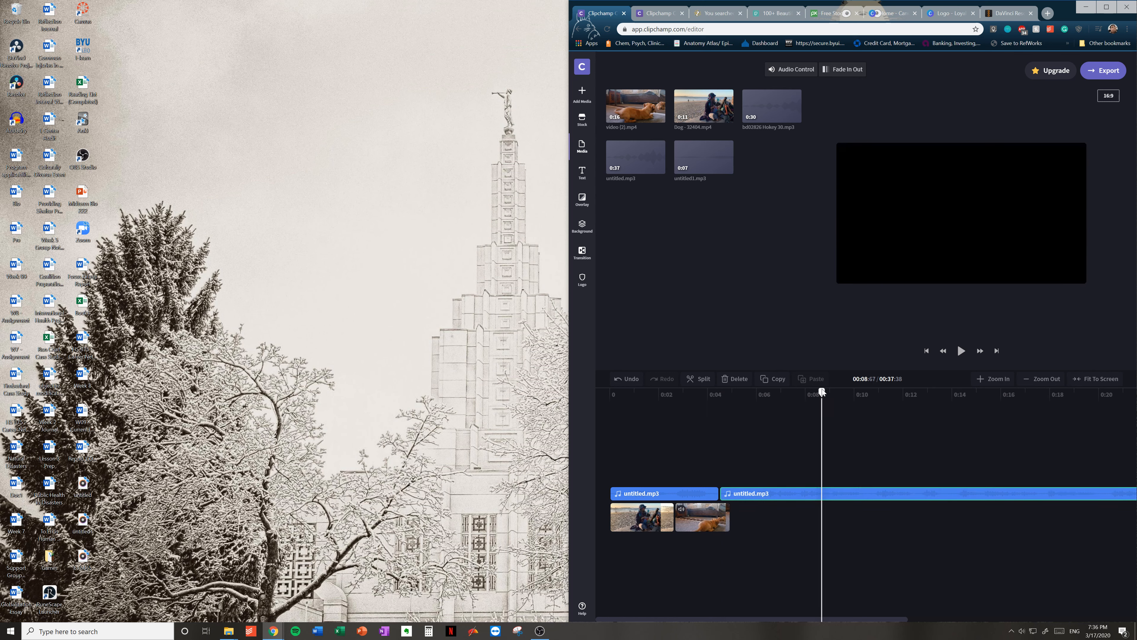
{"action": "left_click", "coordinate": [964, 354]}
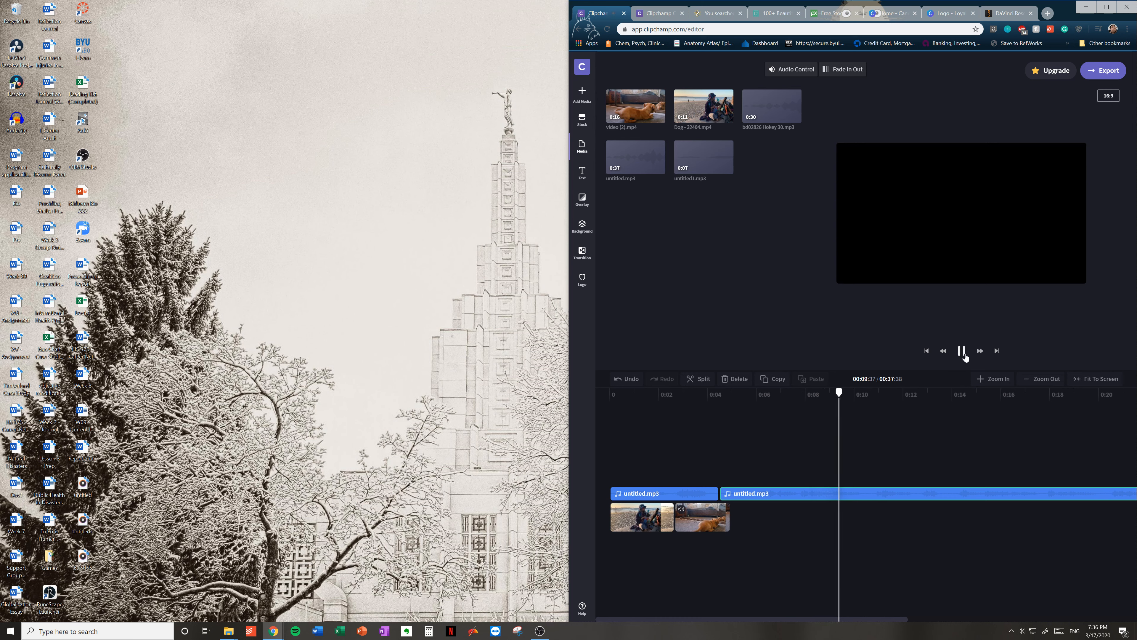
{"action": "left_click", "coordinate": [964, 354]}
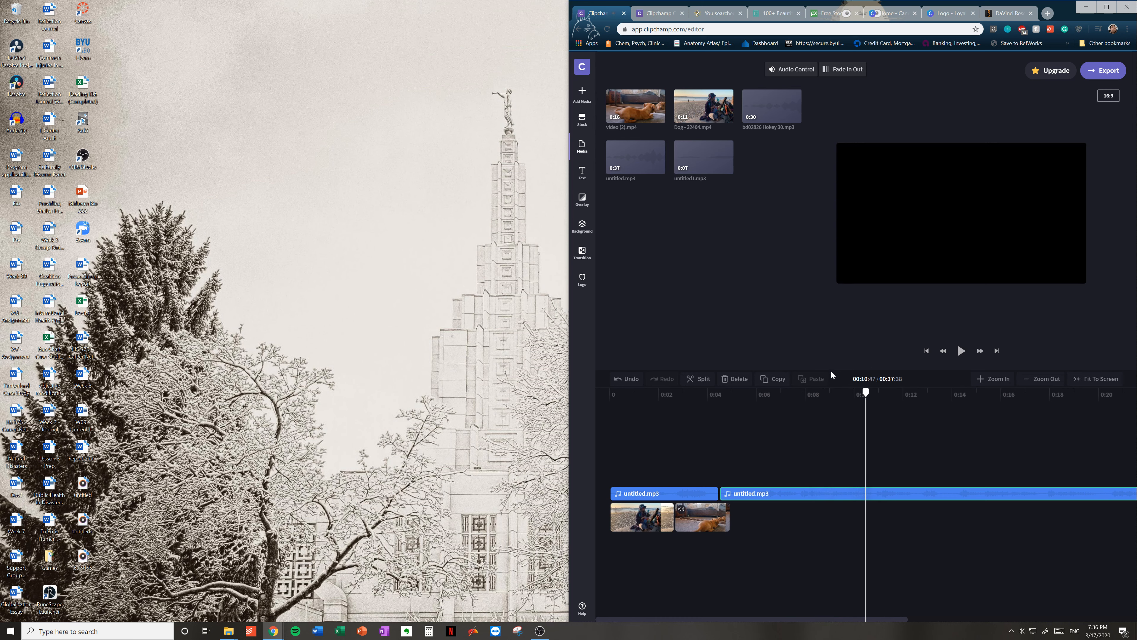
{"action": "left_click", "coordinate": [701, 379]}
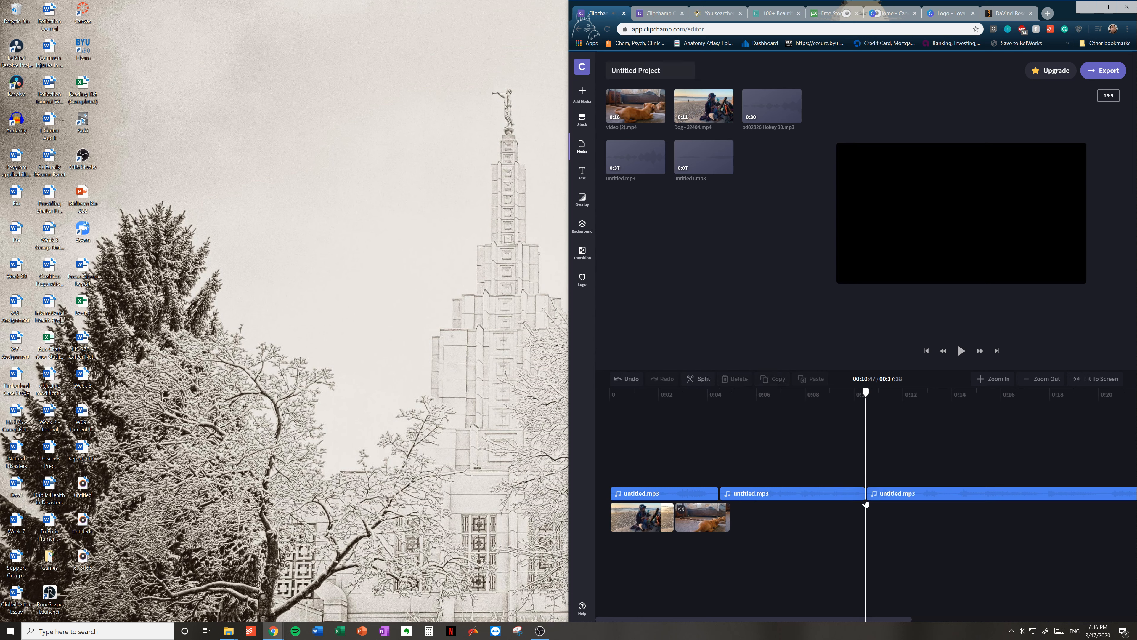
Step: Trim about 0.6 s off the start of the middle untitled.mp3 segment and play it from about 4.7 s
{"action": "left_click", "coordinate": [888, 501]}
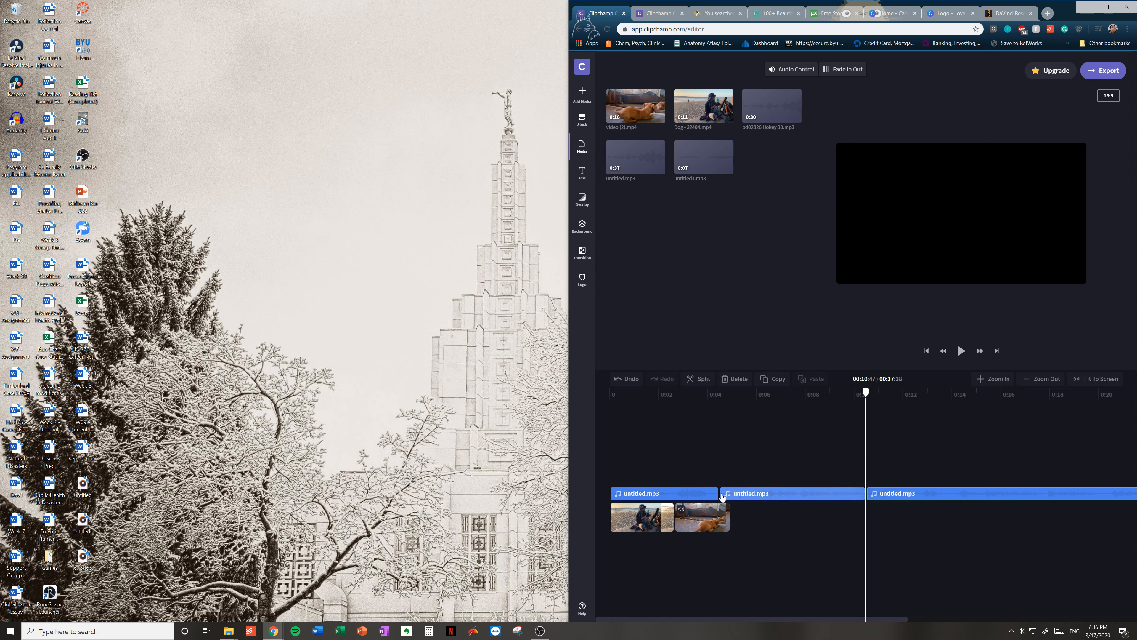
{"action": "left_click", "coordinate": [754, 499]}
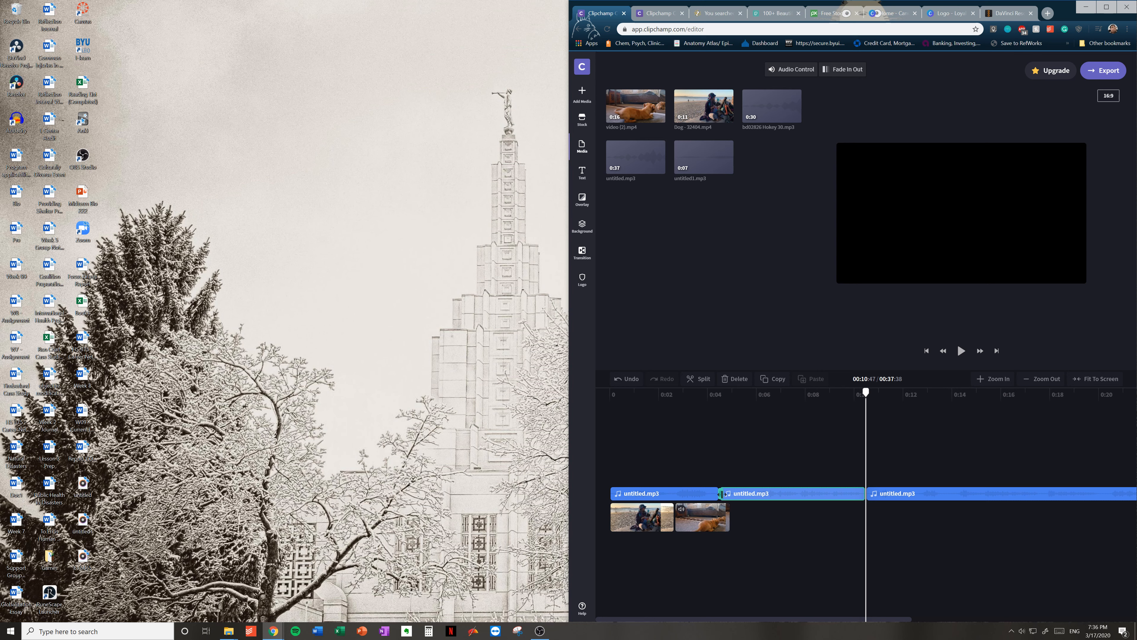
{"action": "left_click_drag", "start_coordinate": [723, 494], "coordinate": [745, 497]}
{"action": "left_click", "coordinate": [724, 454]}
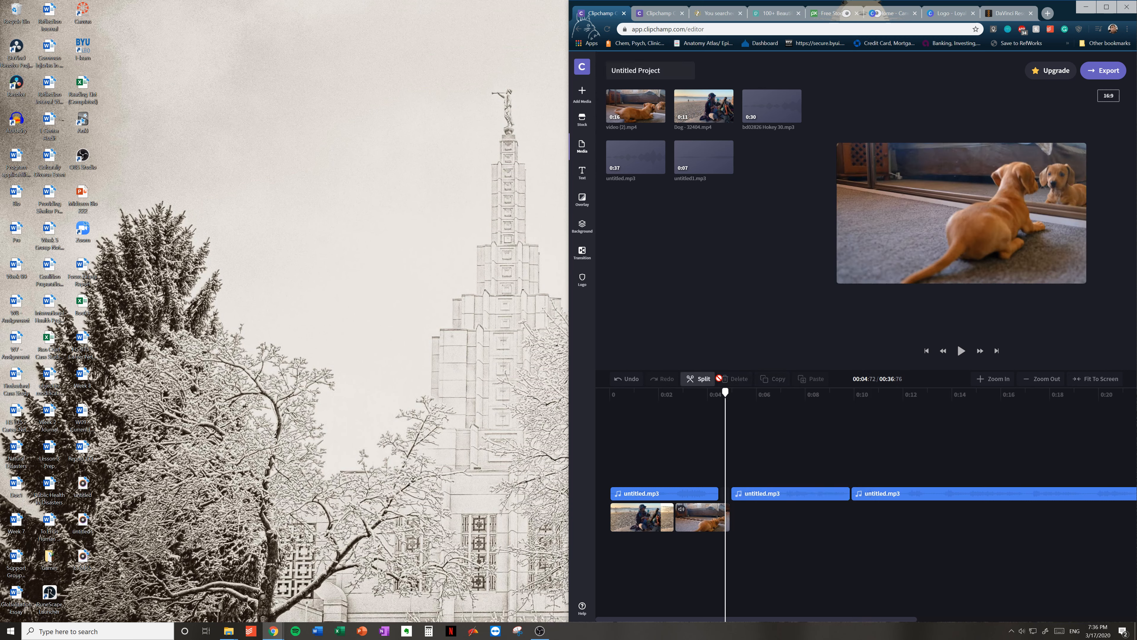
{"action": "left_click", "coordinate": [961, 354]}
{"action": "left_click", "coordinate": [961, 353]}
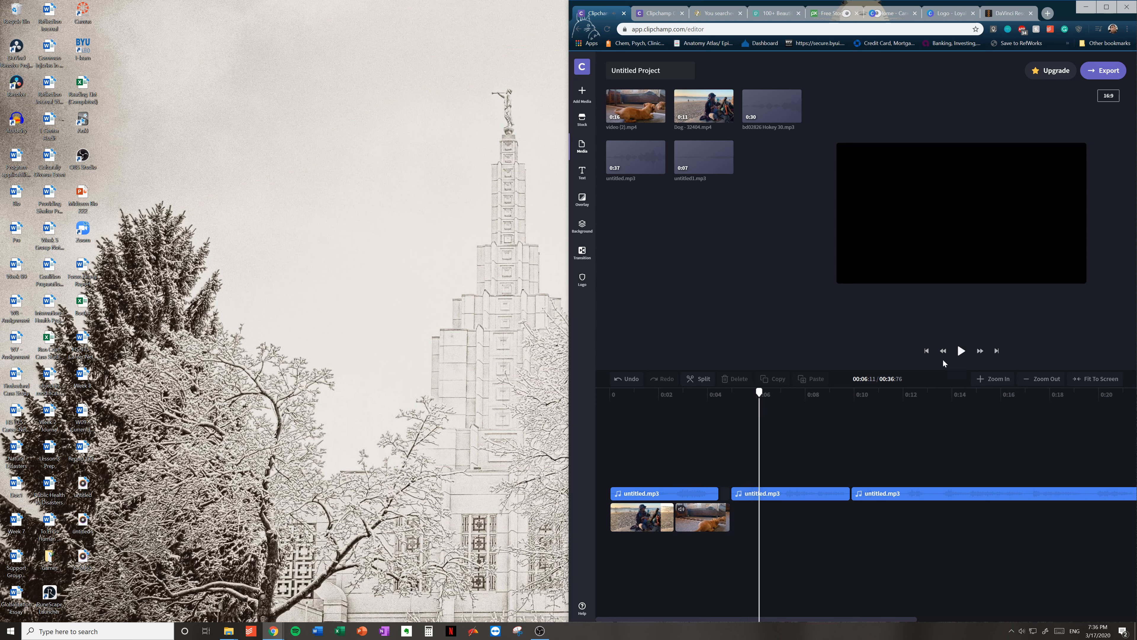
Step: Trim about 0.4 s more off the start of the middle voice-over segment and play it again
{"action": "left_click", "coordinate": [736, 494]}
{"action": "left_click_drag", "start_coordinate": [734, 493], "coordinate": [745, 493]}
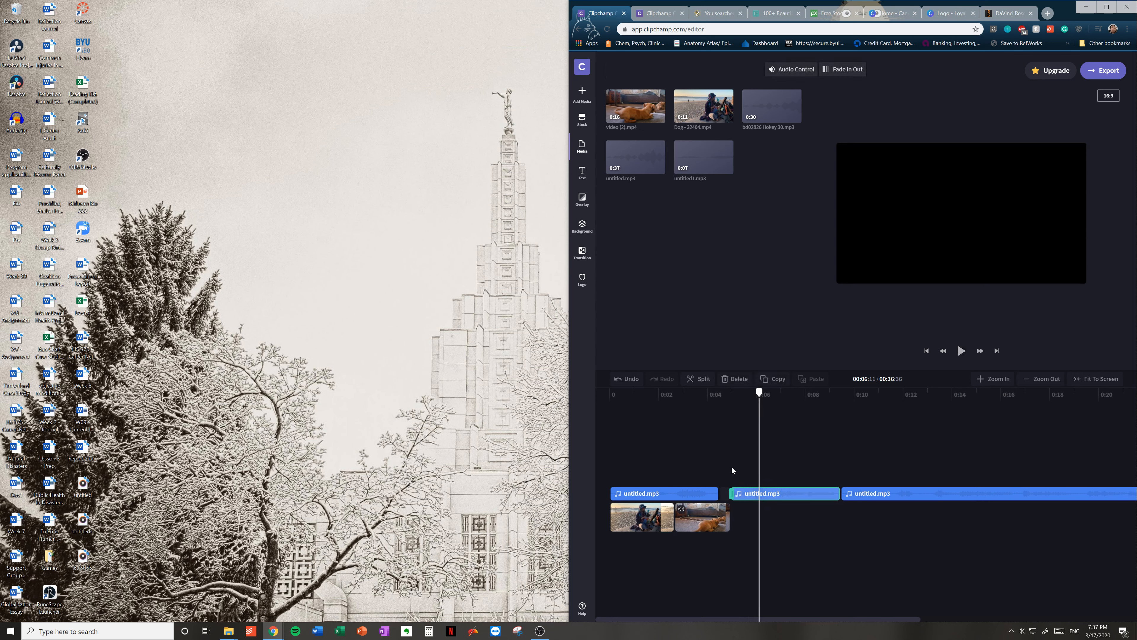
{"action": "left_click", "coordinate": [717, 396]}
{"action": "left_click", "coordinate": [962, 351]}
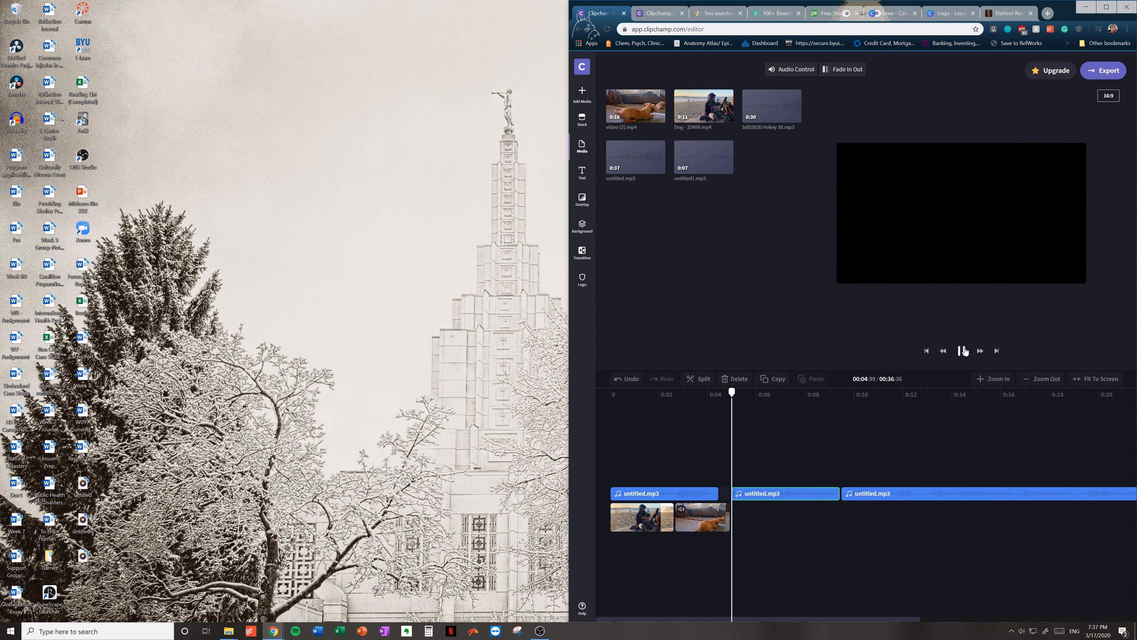
{"action": "left_click", "coordinate": [963, 351]}
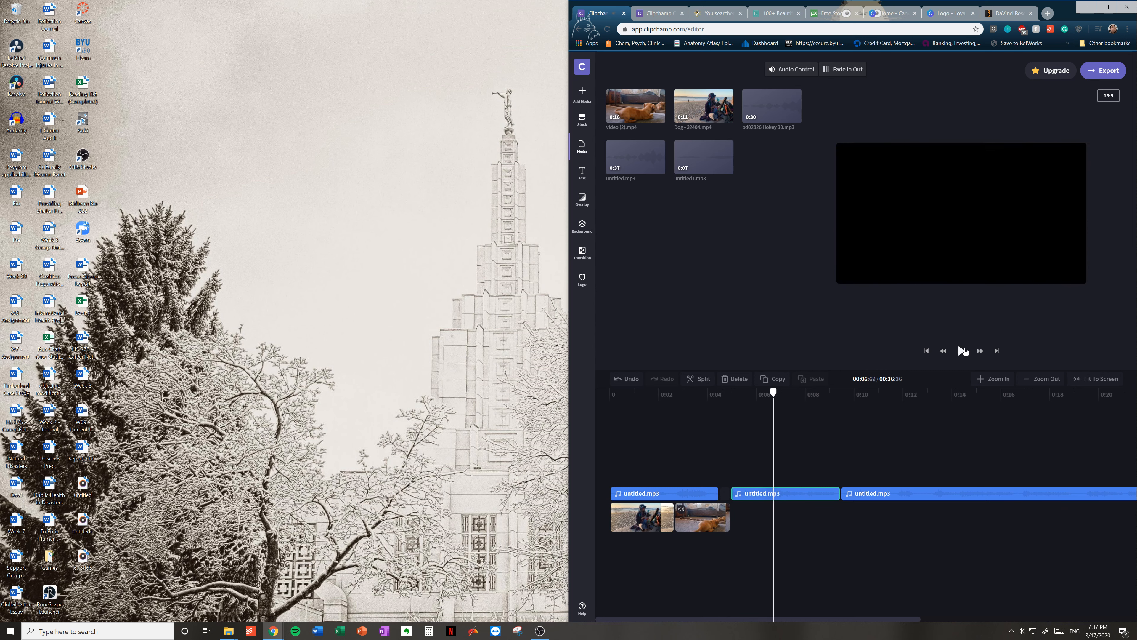
Step: Trim the end of the first untitled.mp3 segment back to about 4 s, and delete that segment
{"action": "left_click", "coordinate": [715, 495]}
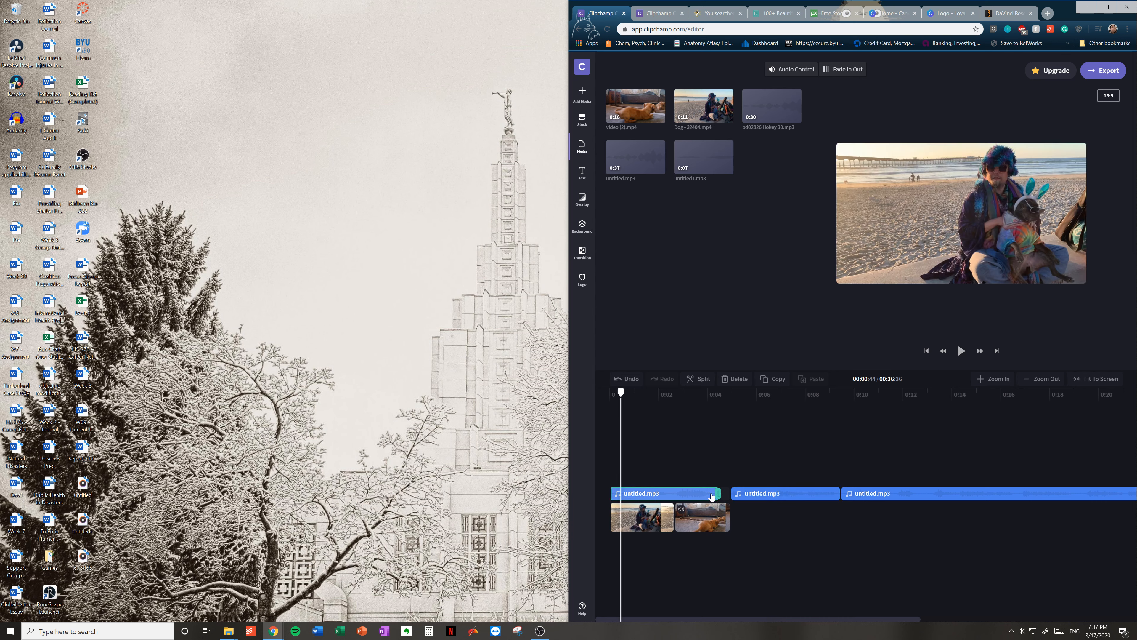
{"action": "left_click_drag", "start_coordinate": [712, 496], "coordinate": [710, 494]}
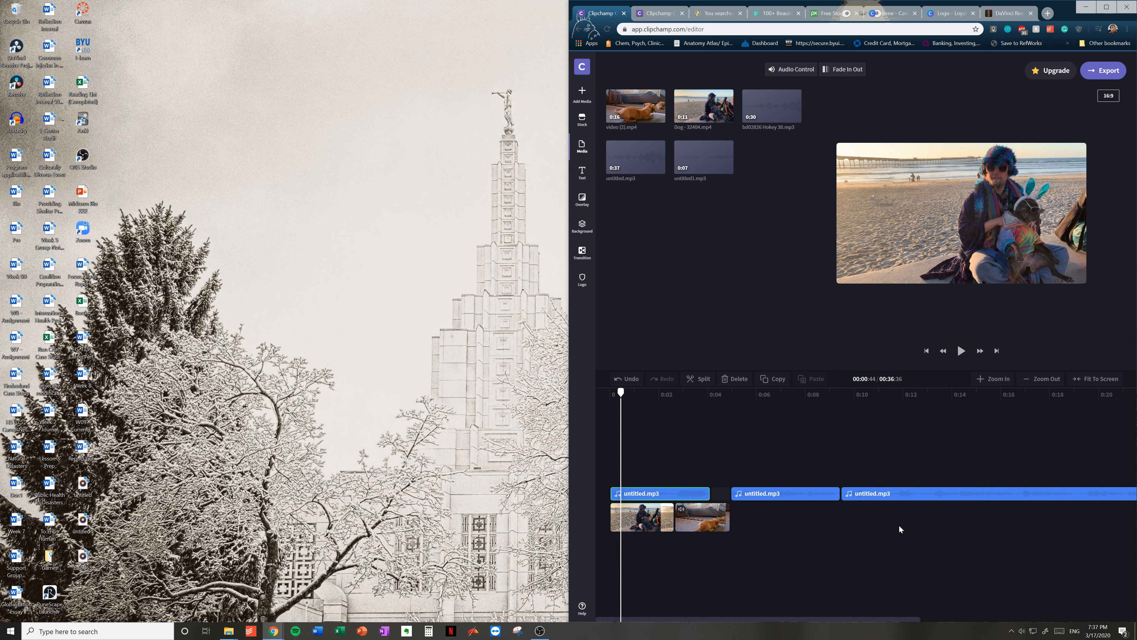
{"action": "left_click", "coordinate": [926, 393]}
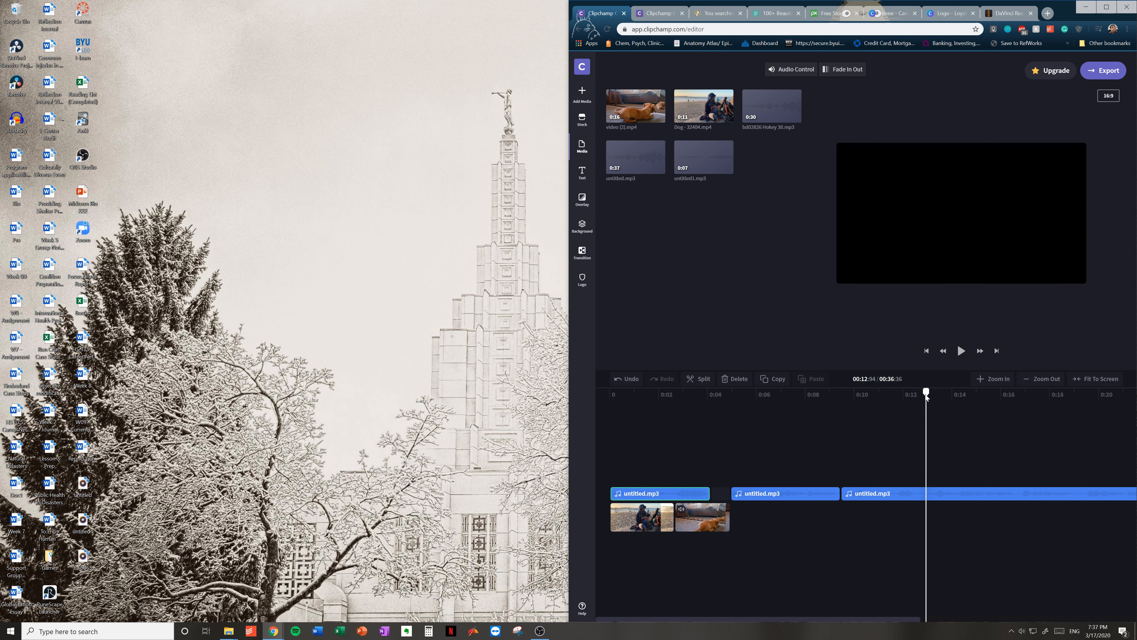
{"action": "left_click", "coordinate": [931, 391]}
{"action": "left_click_drag", "start_coordinate": [933, 393], "coordinate": [931, 392]}
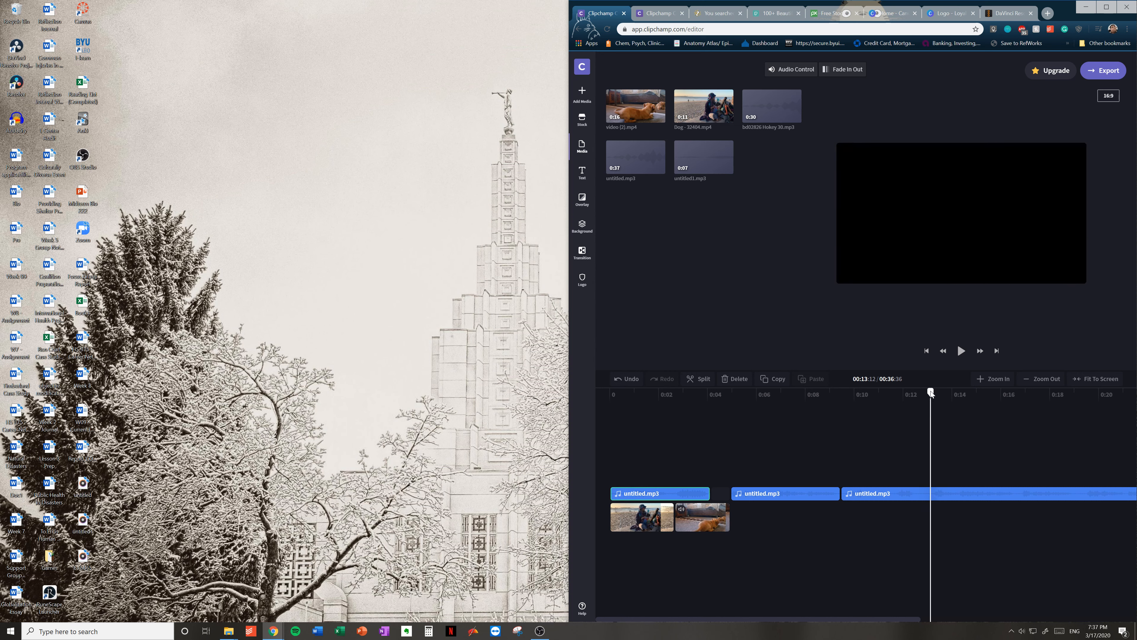
{"action": "left_click", "coordinate": [735, 379]}
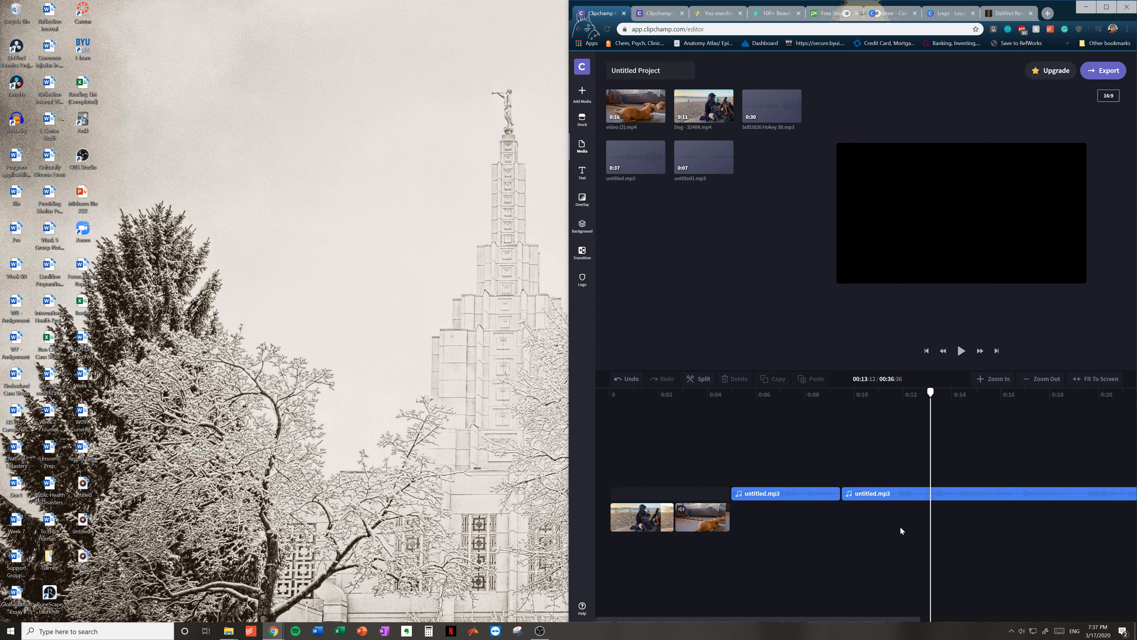
Step: Split the last voice-over segment at about 13.2 s and trim about 0.6 s off the end of the piece before the split
{"action": "left_click", "coordinate": [916, 494]}
{"action": "left_click", "coordinate": [881, 393]}
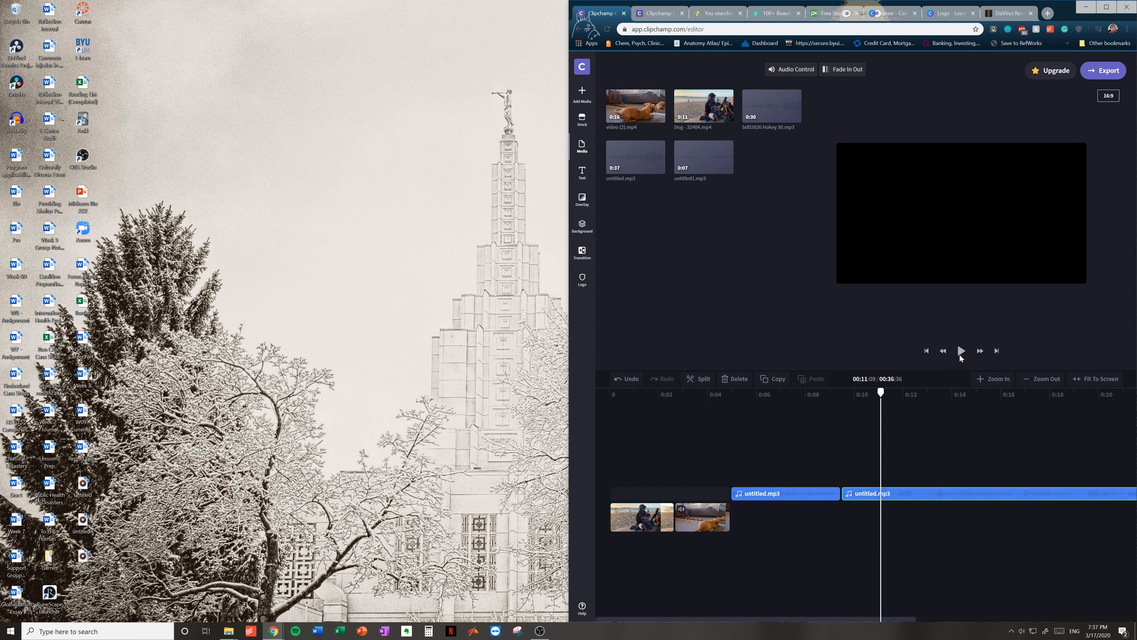
{"action": "left_click", "coordinate": [961, 351]}
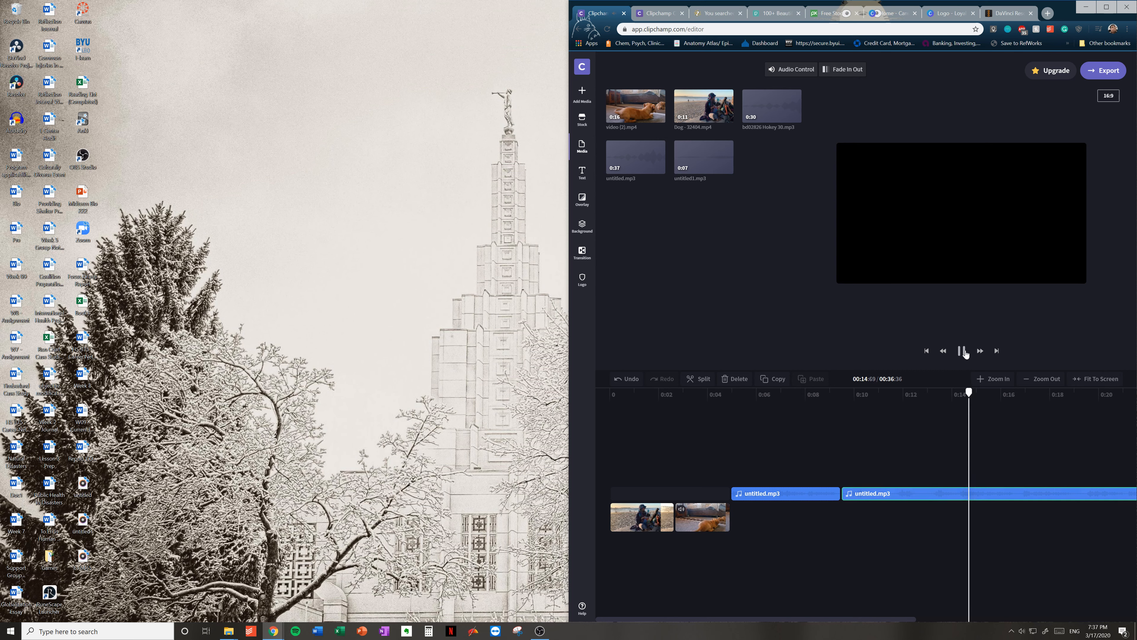
{"action": "left_click", "coordinate": [962, 351]}
{"action": "left_click", "coordinate": [942, 393]}
{"action": "left_click_drag", "start_coordinate": [943, 393], "coordinate": [933, 396]}
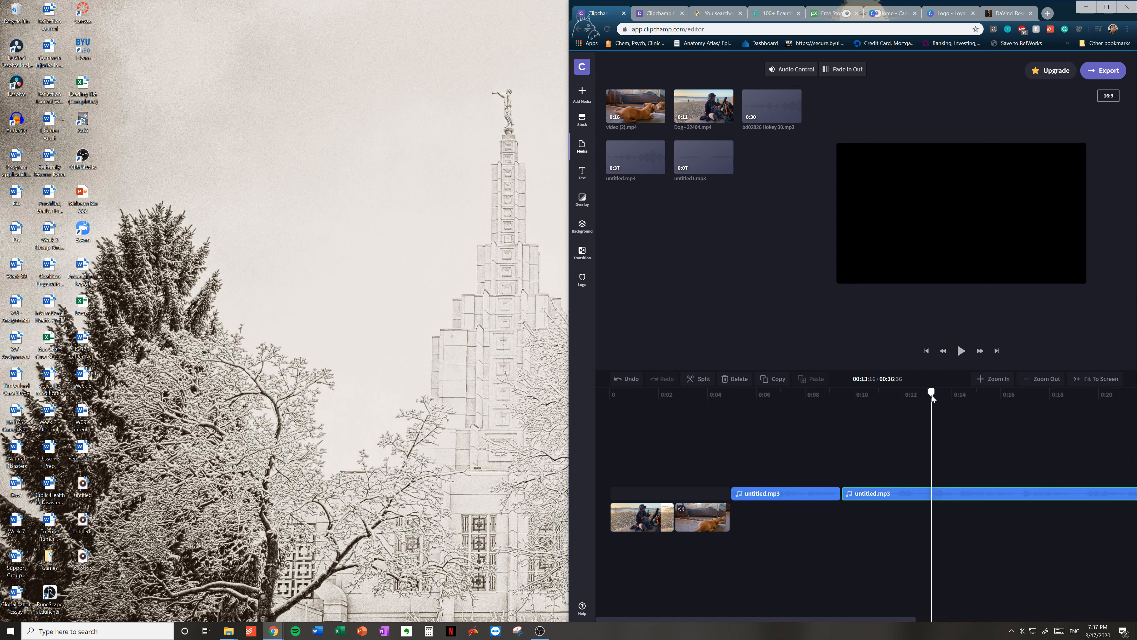
{"action": "left_click", "coordinate": [700, 380]}
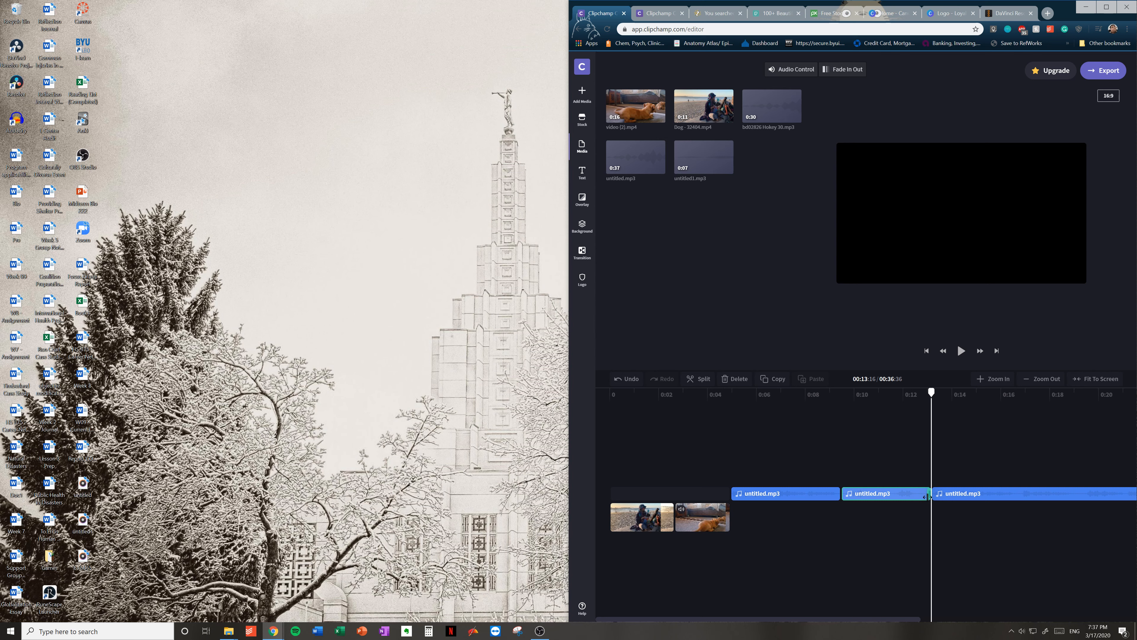
{"action": "left_click_drag", "start_coordinate": [929, 495], "coordinate": [916, 494]}
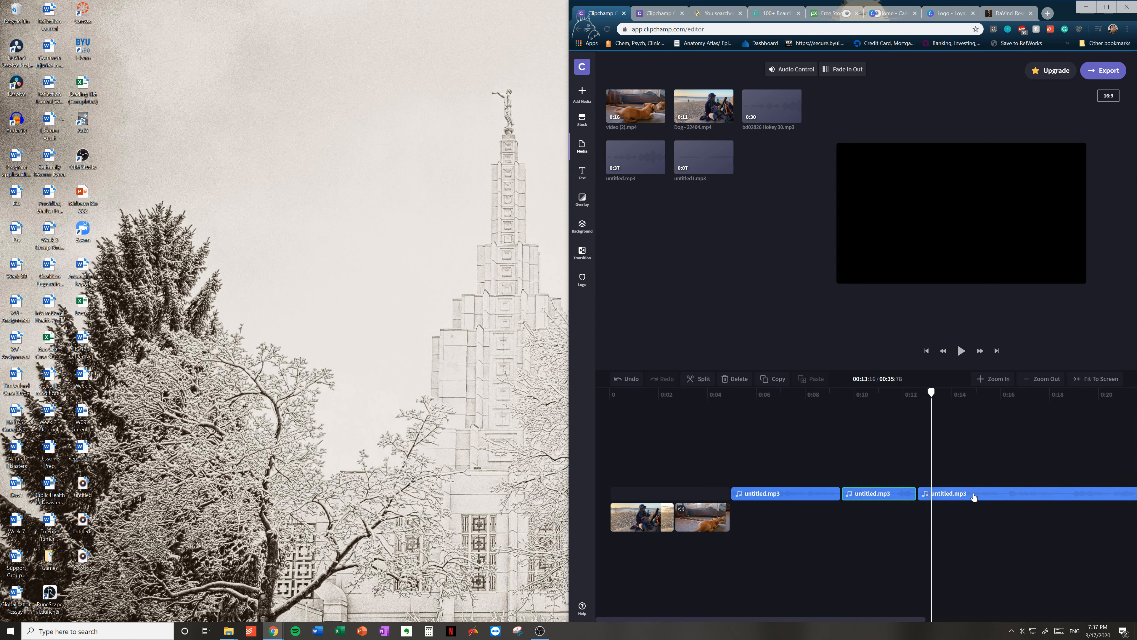
Step: Split the last untitled.mp3 segment at about 16.1 s and play the voice-over on to about 19.6 s
{"action": "left_click", "coordinate": [1007, 495]}
{"action": "left_click_drag", "start_coordinate": [933, 394], "coordinate": [1003, 400]}
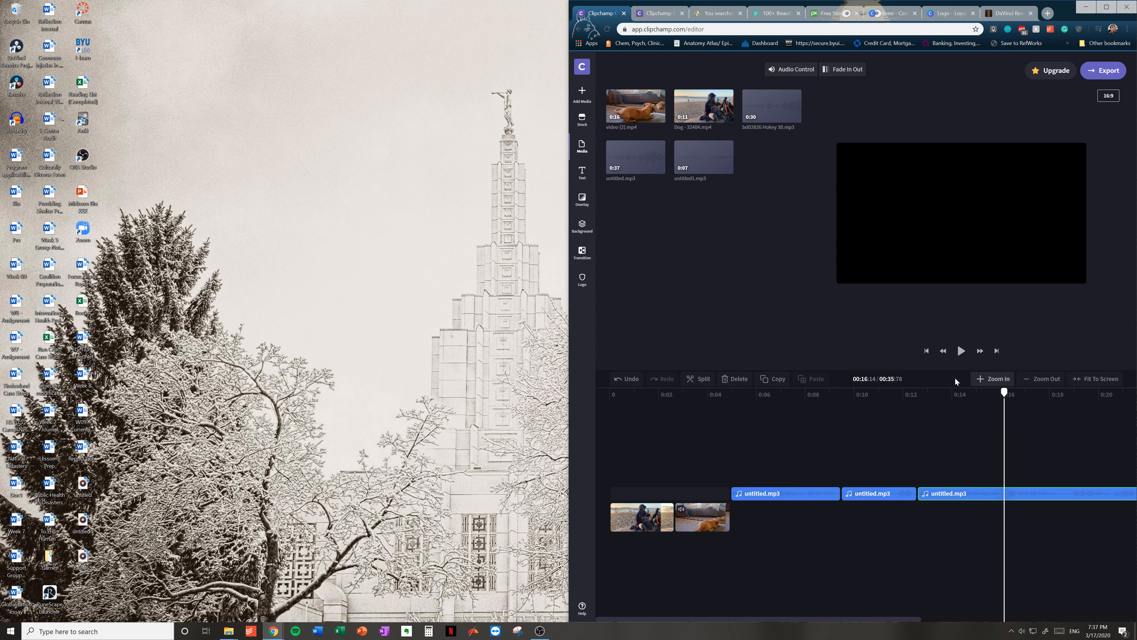
{"action": "left_click", "coordinate": [694, 379]}
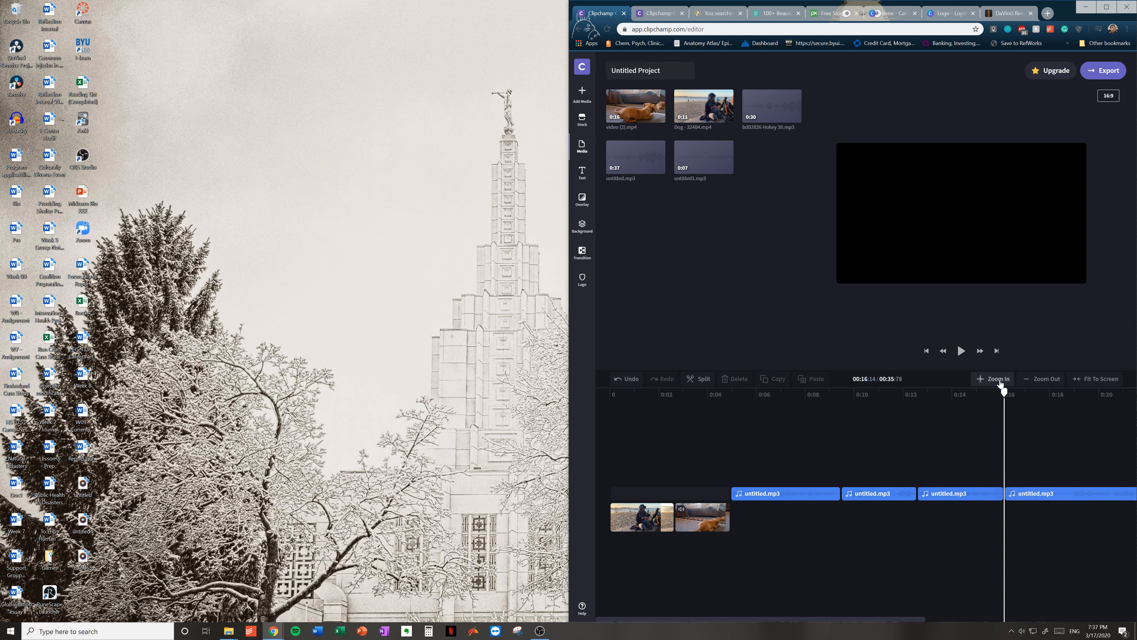
{"action": "left_click", "coordinate": [962, 351]}
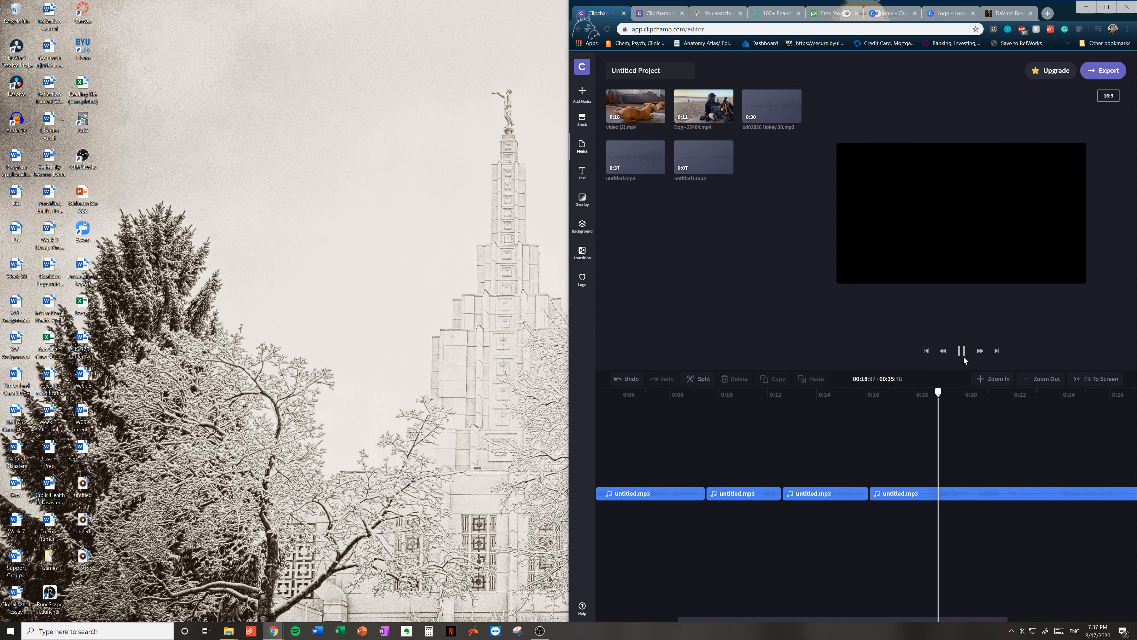
{"action": "left_click", "coordinate": [953, 410]}
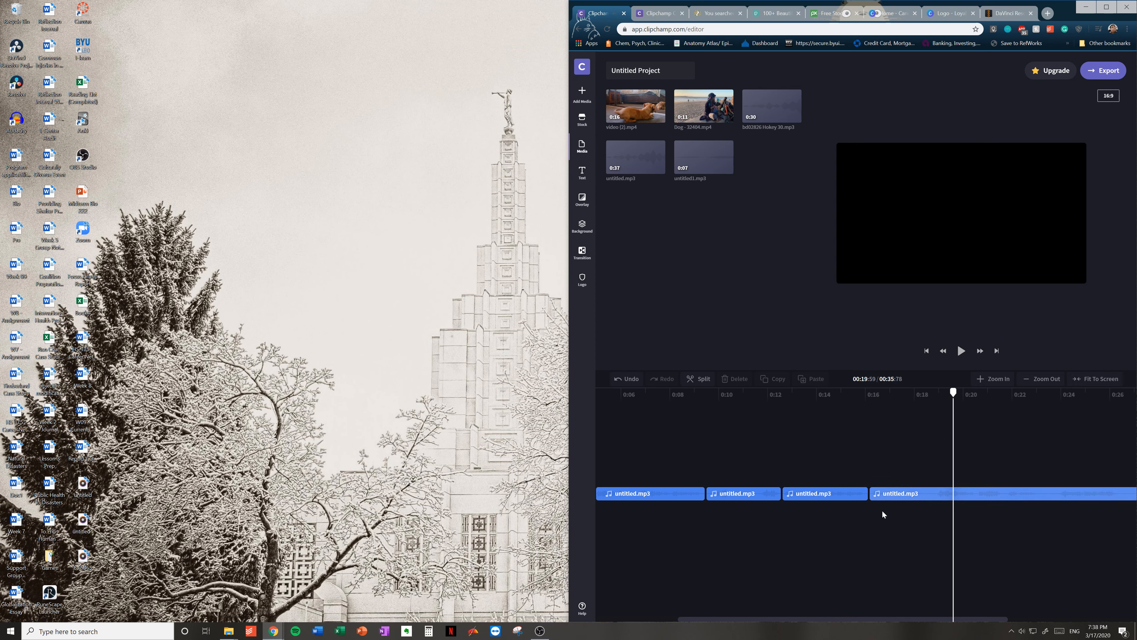
Step: Delete the third voice-over segment, between about 12.5 s and 16.1 s
{"action": "left_click_drag", "start_coordinate": [834, 618], "coordinate": [671, 608]}
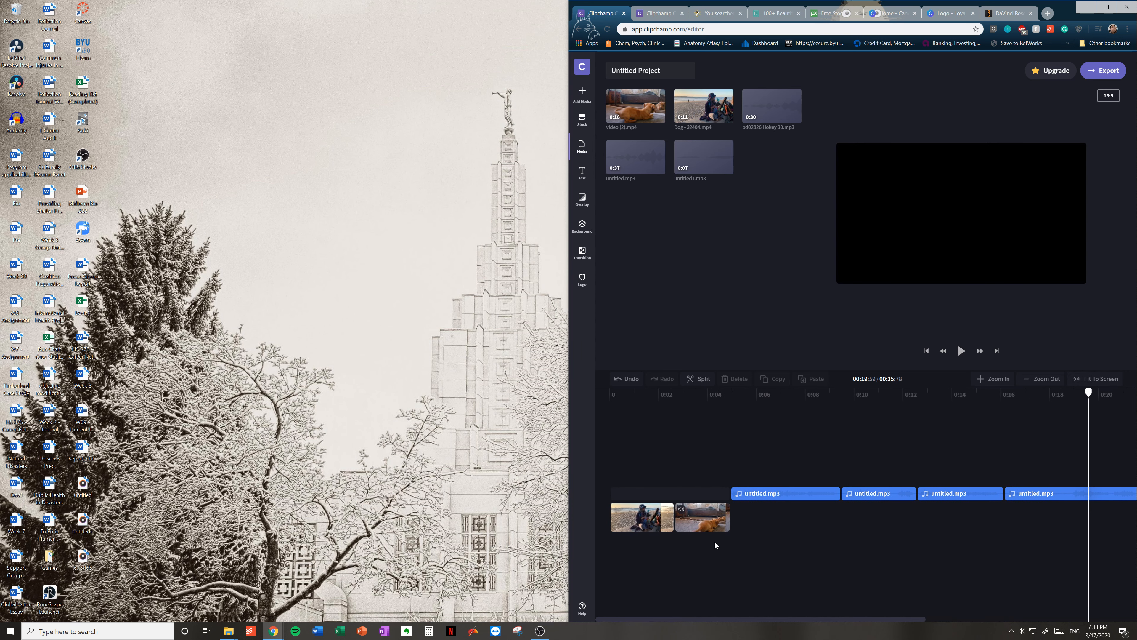
{"action": "left_click", "coordinate": [976, 500]}
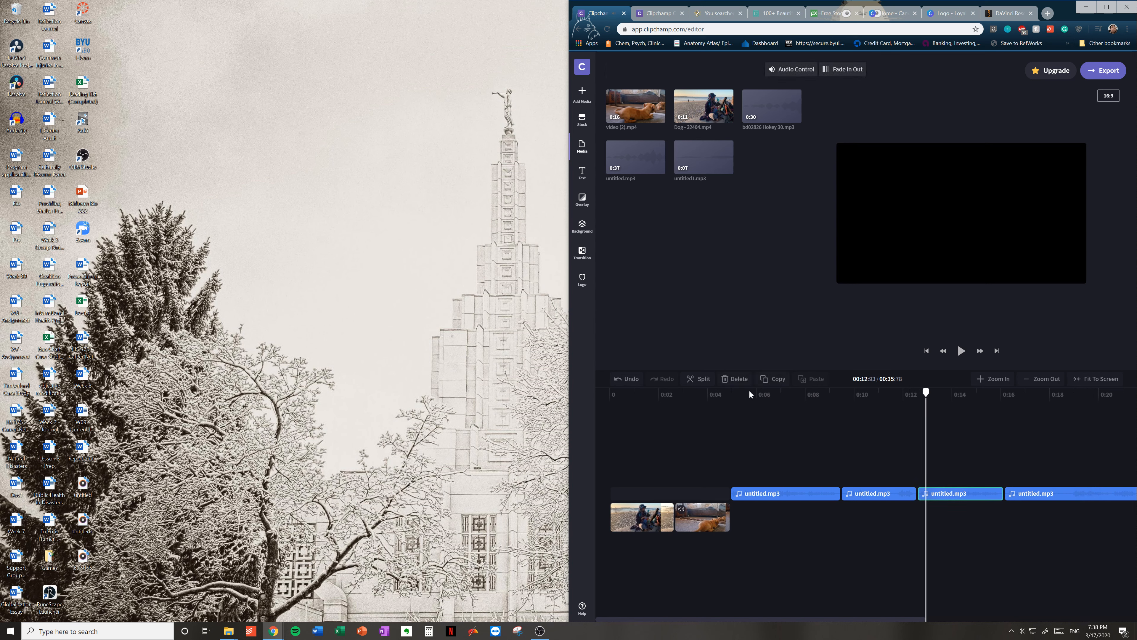
{"action": "left_click", "coordinate": [734, 379]}
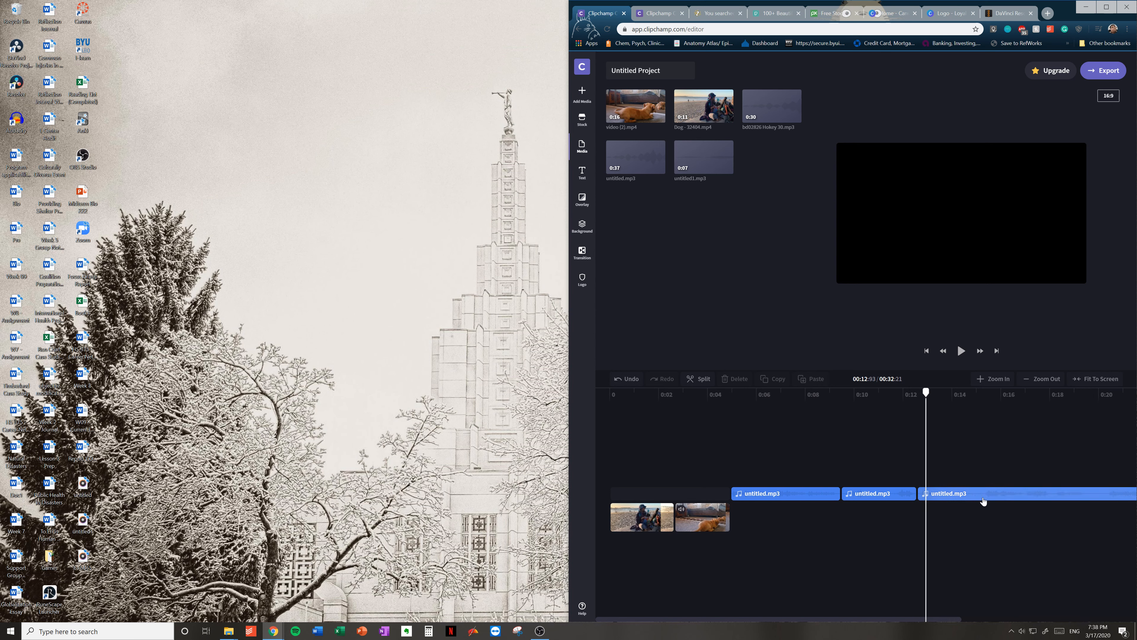
Step: Split the last voice-over segment at about 19.6 s and replace the piece before the split with untitled1.mp3
{"action": "left_click", "coordinate": [1090, 394]}
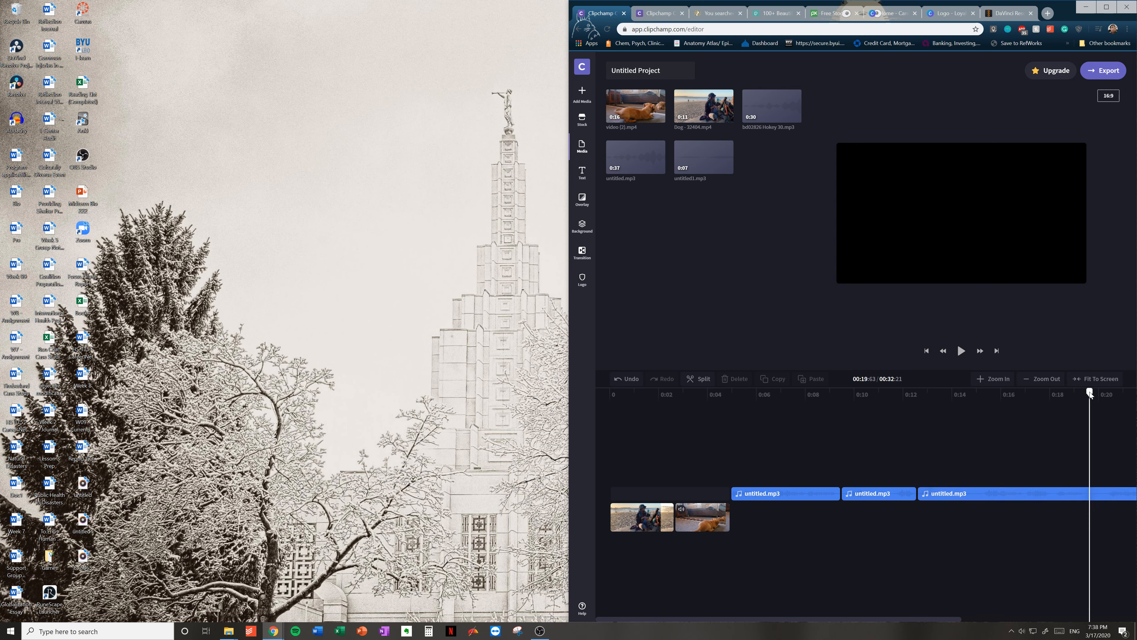
{"action": "left_click", "coordinate": [699, 379]}
{"action": "left_click", "coordinate": [1042, 494]}
{"action": "left_click", "coordinate": [735, 379]}
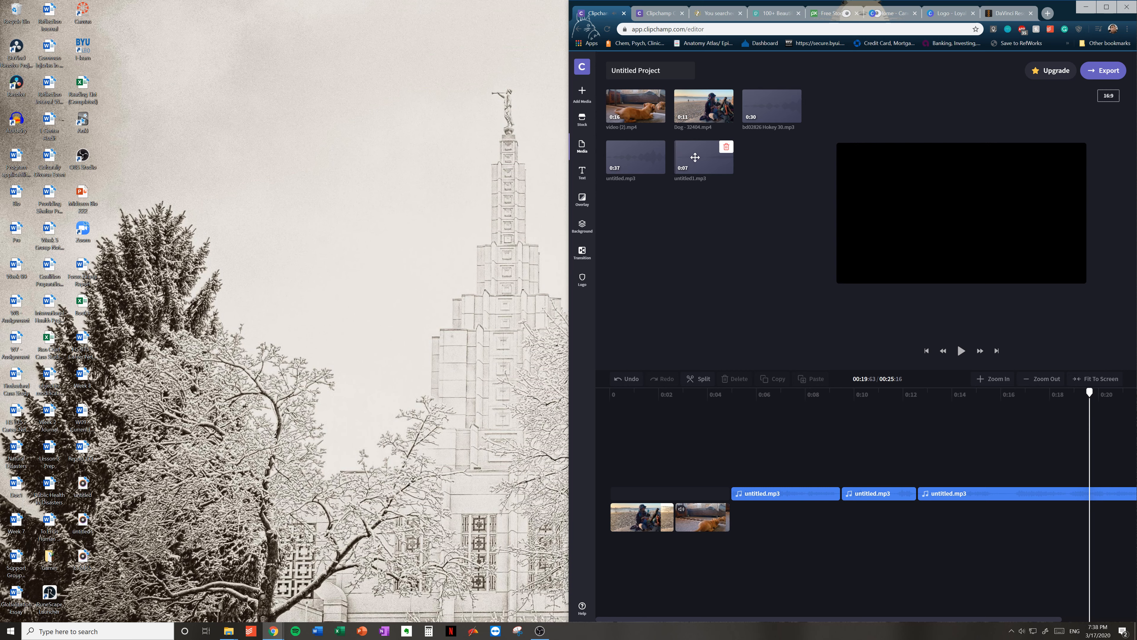
{"action": "left_click_drag", "start_coordinate": [704, 156], "coordinate": [921, 491]}
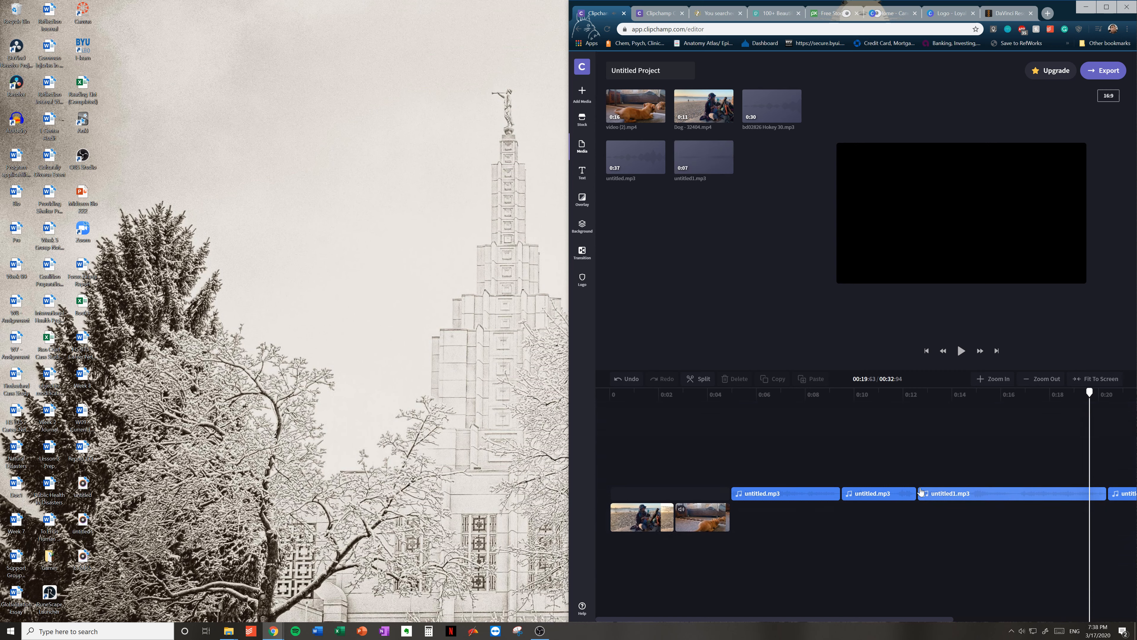
Step: Move the short second untitled.mp3 segment in front of the first one, above the video clips, and set the playhead to about 1.5 s
{"action": "left_click", "coordinate": [702, 496]}
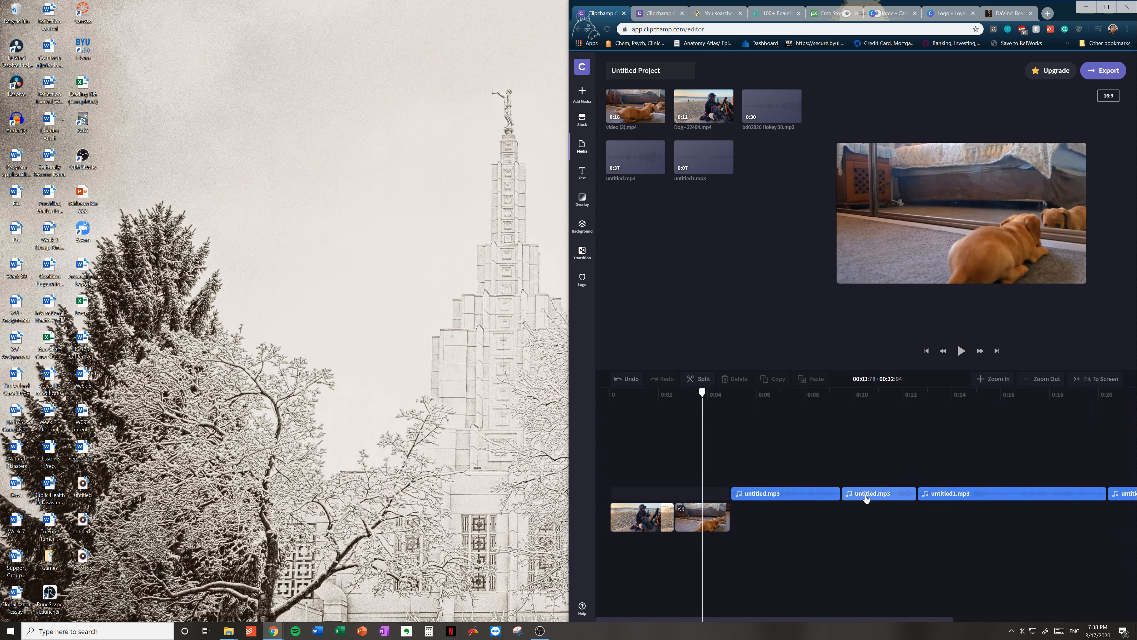
{"action": "left_click", "coordinate": [849, 493]}
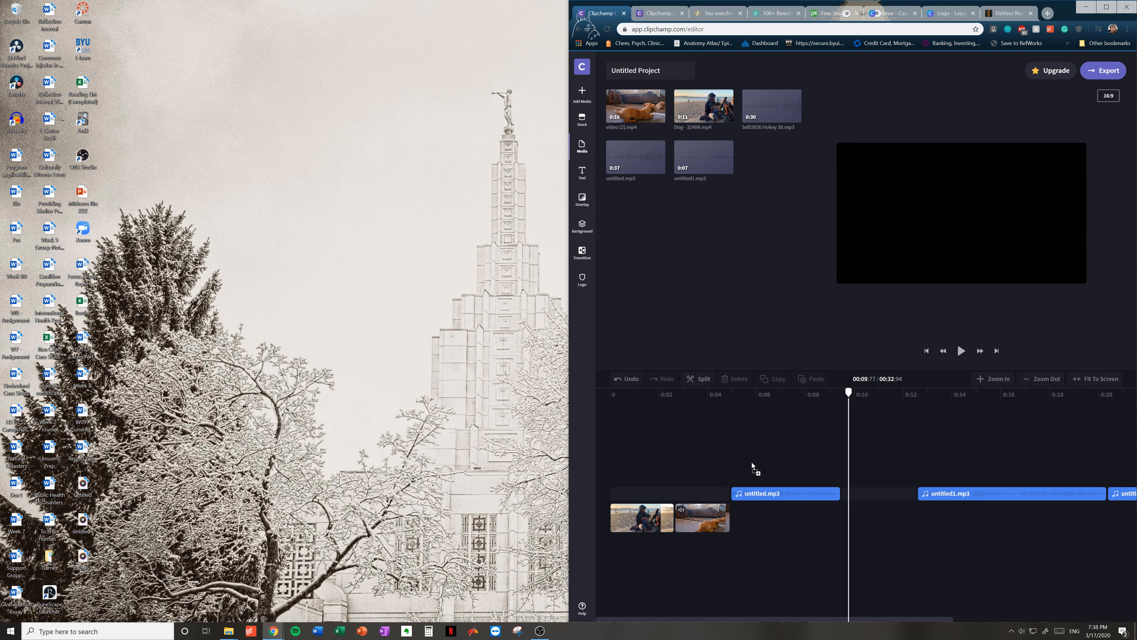
{"action": "left_click_drag", "start_coordinate": [872, 495], "coordinate": [689, 493]}
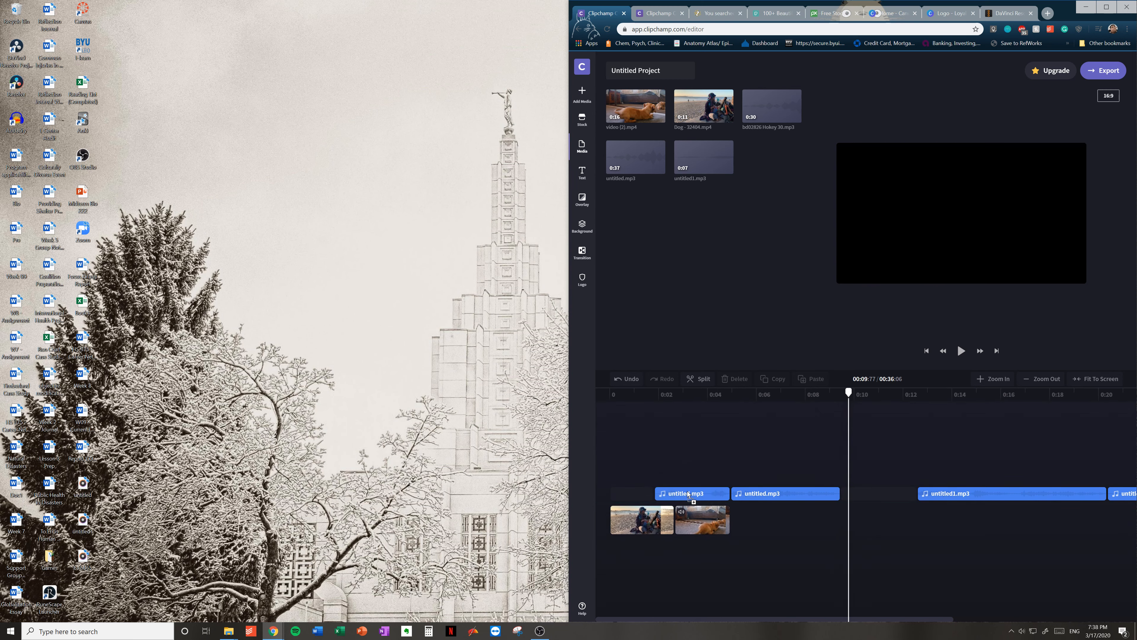
{"action": "left_click", "coordinate": [647, 398]}
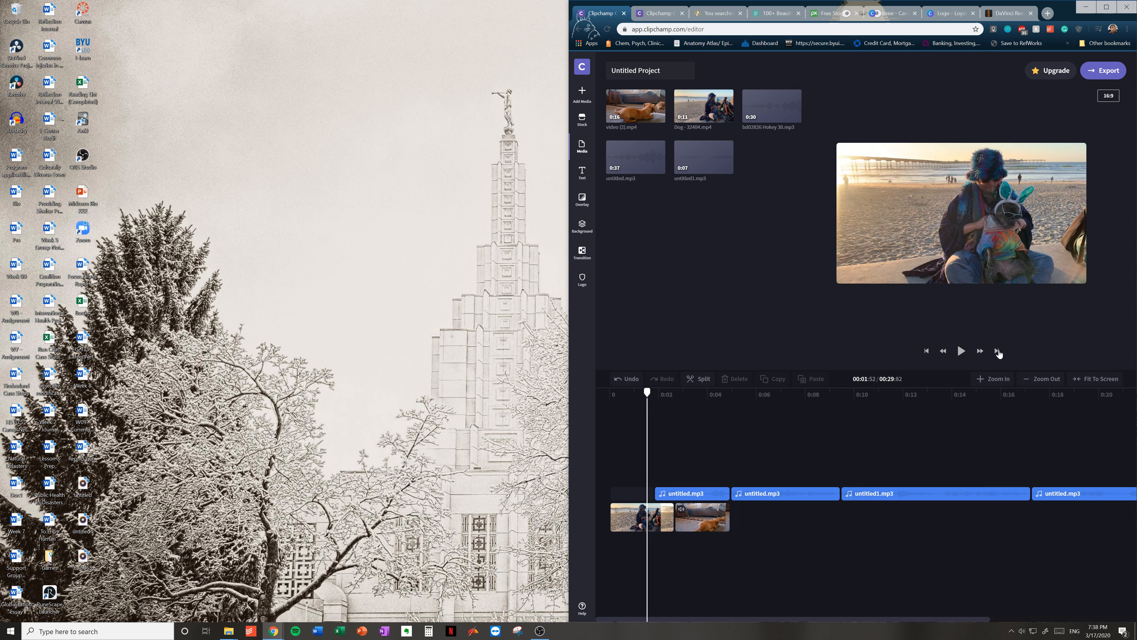
Step: Play the rearranged voice-over from about 1.5 s to check it
{"action": "left_click", "coordinate": [962, 353]}
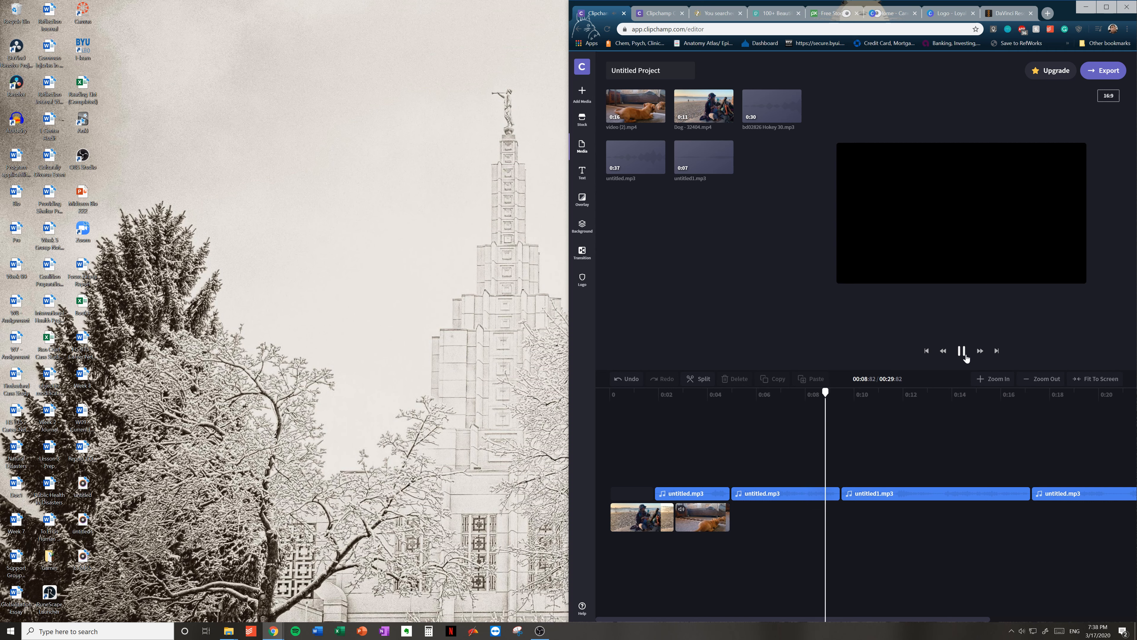
{"action": "left_click", "coordinate": [963, 352]}
Step: Switch to the finished DOGGO PSA project and inspect the settings of the transition between the first two clips
{"action": "left_click", "coordinate": [661, 17]}
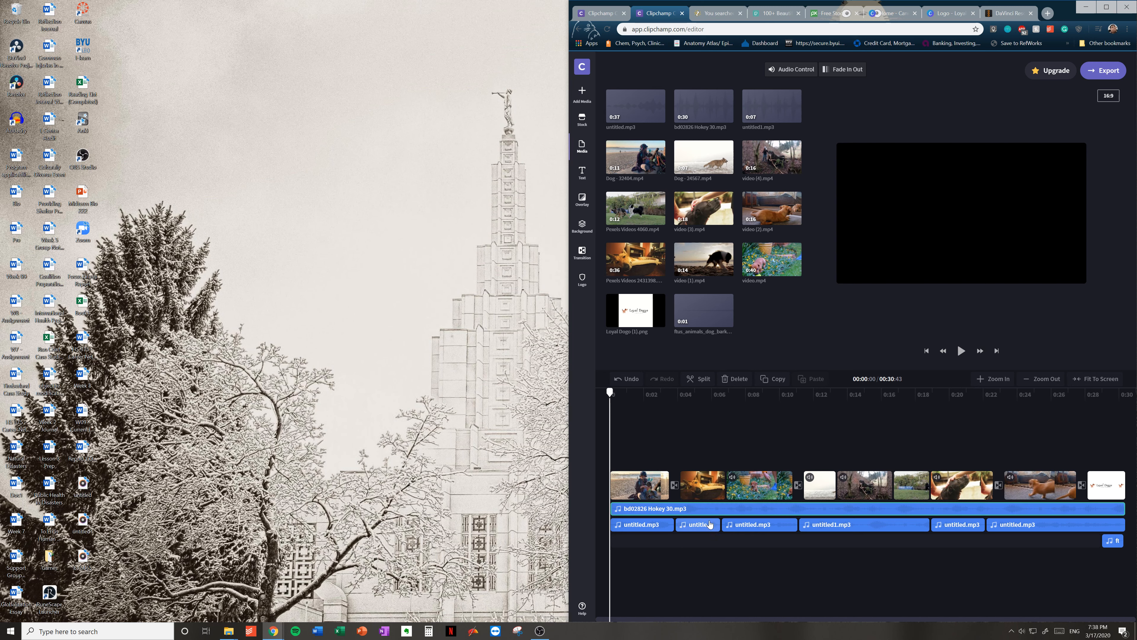
{"action": "left_click", "coordinate": [675, 487]}
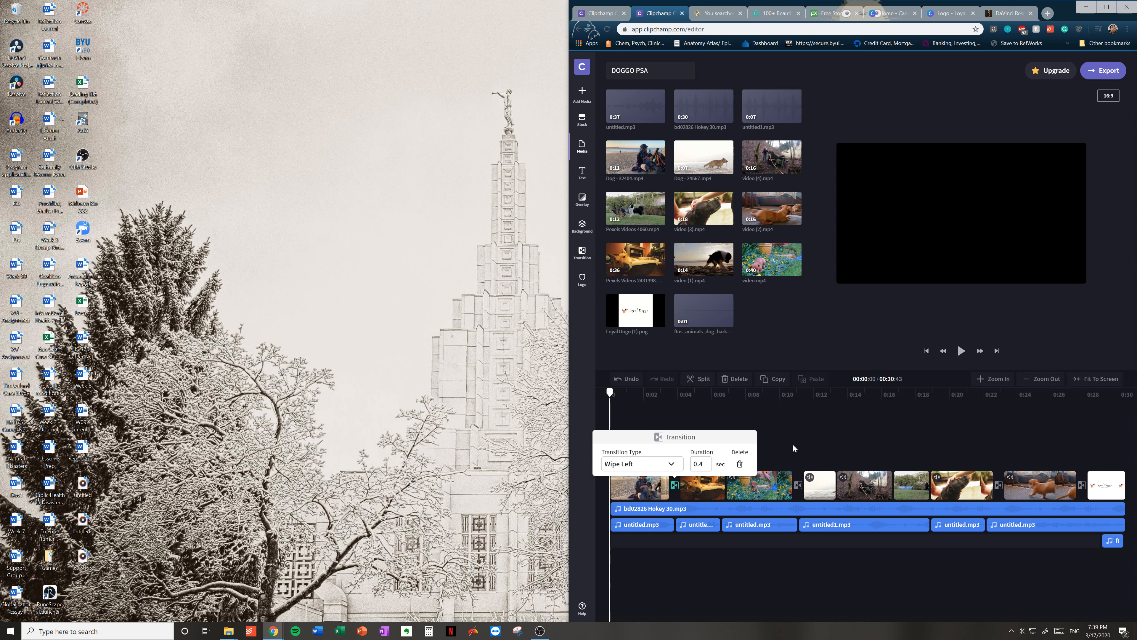
{"action": "left_click", "coordinate": [638, 487]}
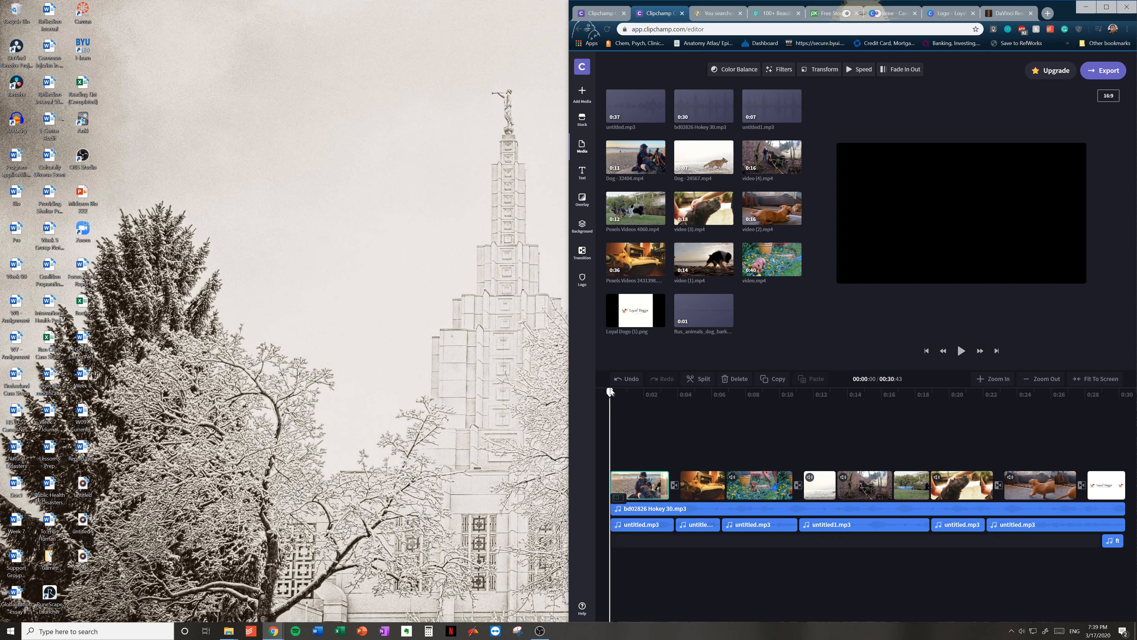
{"action": "left_click_drag", "start_coordinate": [611, 392], "coordinate": [641, 398]}
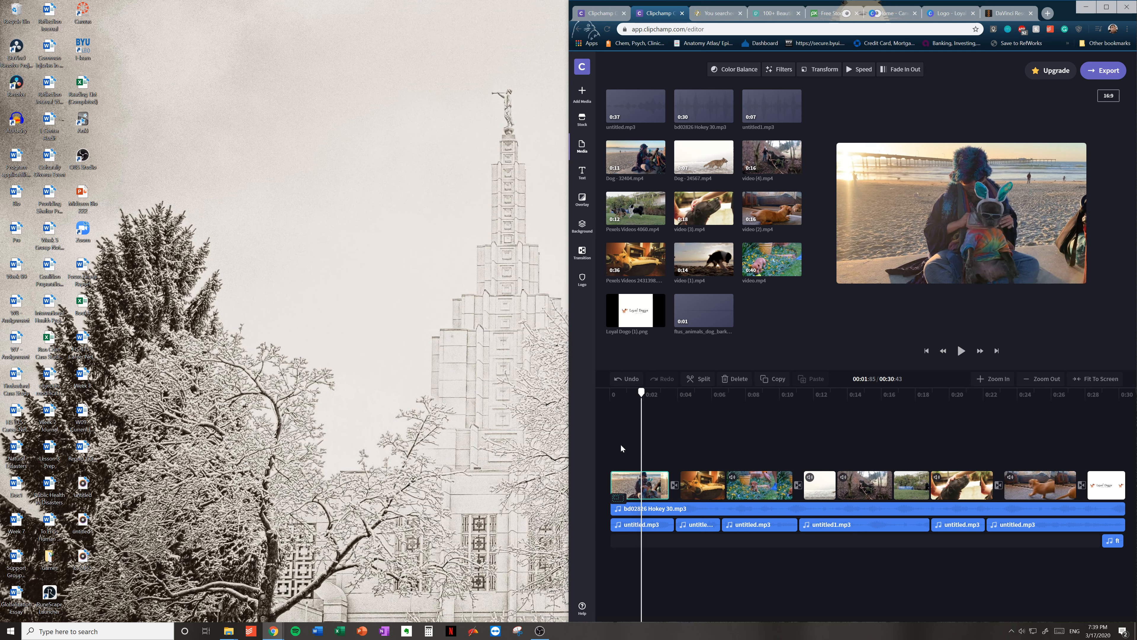
{"action": "left_click", "coordinate": [675, 489]}
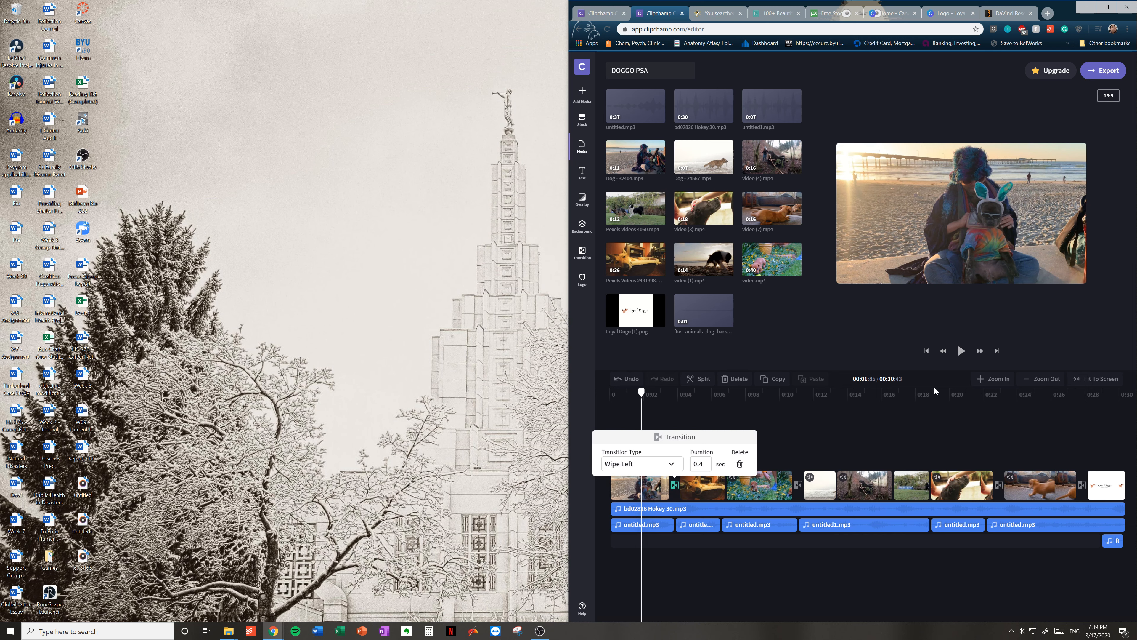
Step: Play the DOGGO PSA video from about 1.8 s through the wipe transition into the second and third clips
{"action": "left_click", "coordinate": [961, 351]}
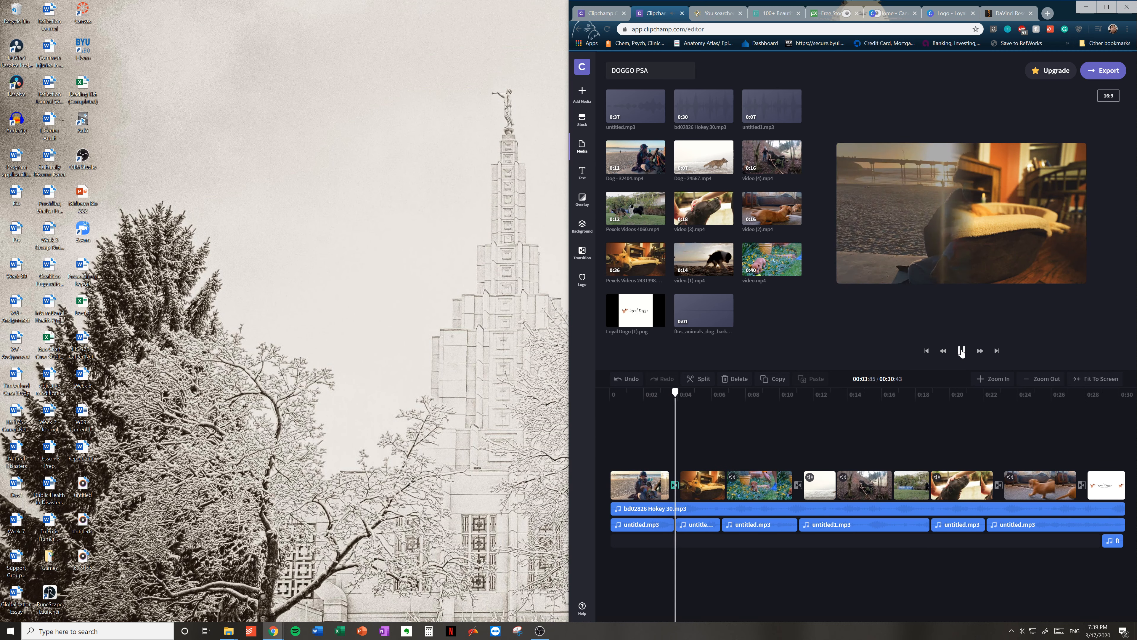
{"action": "left_click", "coordinate": [962, 351]}
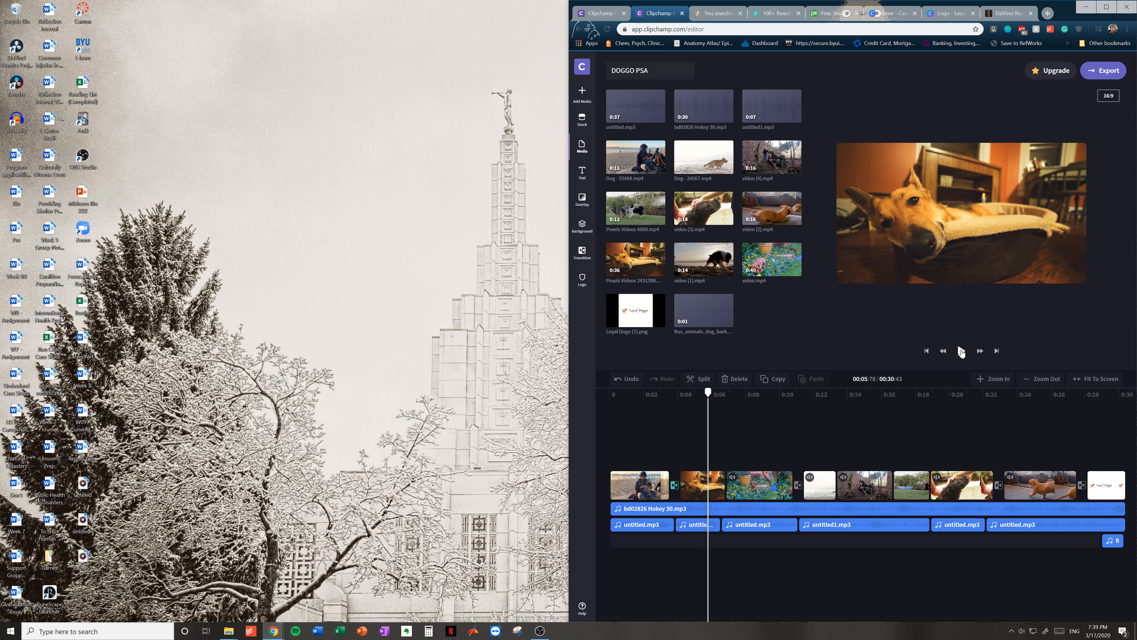
{"action": "left_click", "coordinate": [962, 350]}
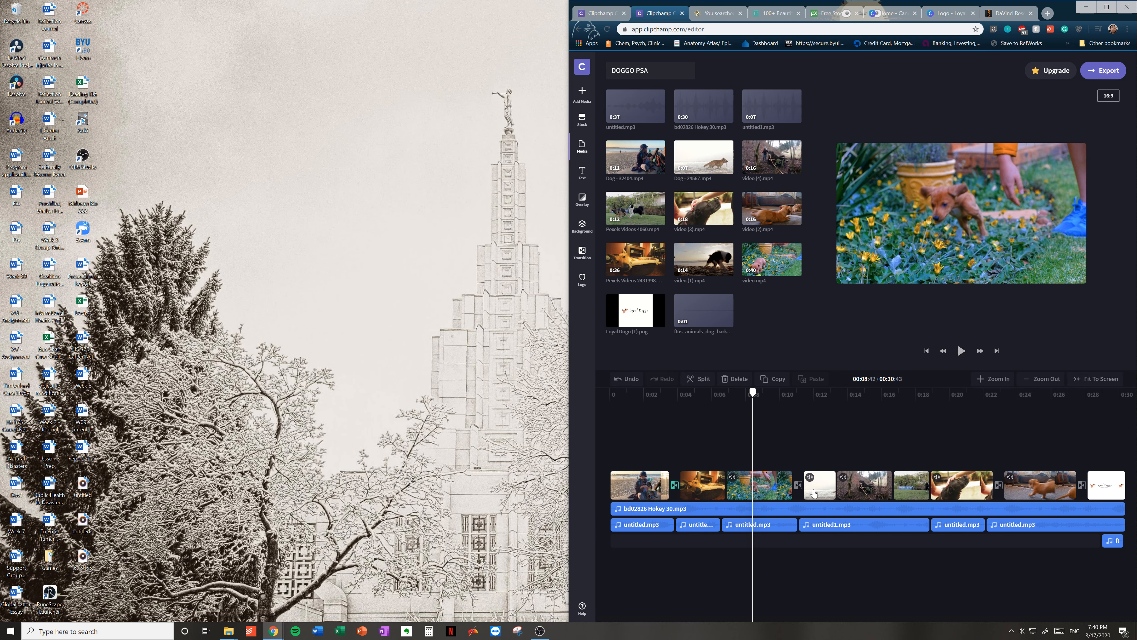
Step: Review the transition from the puppy clip into the beach dog clip by playing from about 10.5 s and again from about 9.4 s
{"action": "left_click", "coordinate": [815, 493]}
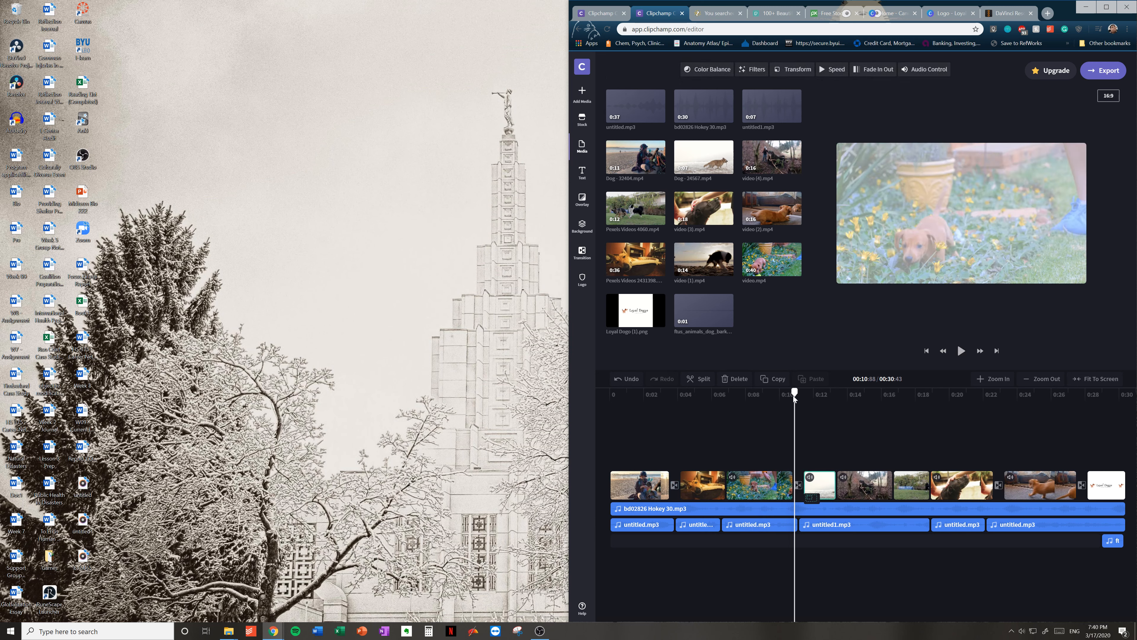
{"action": "mouse_move", "coordinate": [795, 390]}
{"action": "left_mouse_down"}
{"action": "mouse_move", "coordinate": [826, 397]}
{"action": "mouse_move", "coordinate": [810, 405]}
{"action": "mouse_move", "coordinate": [829, 411]}
{"action": "mouse_move", "coordinate": [789, 406]}
{"action": "left_mouse_up"}
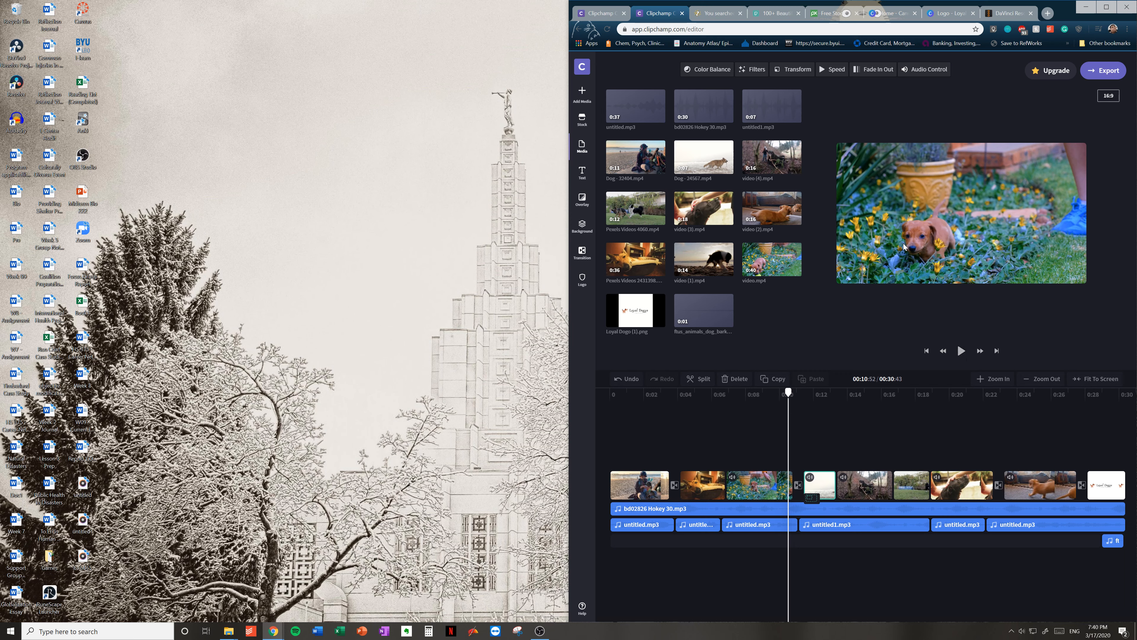
{"action": "left_click", "coordinate": [962, 352]}
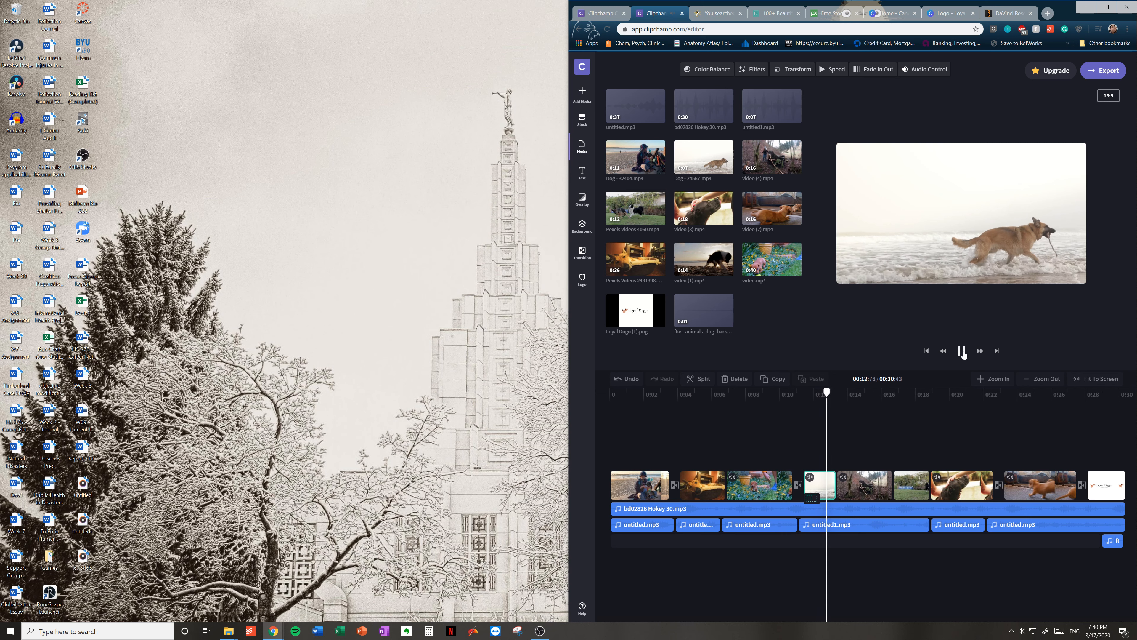
{"action": "left_click", "coordinate": [915, 221]}
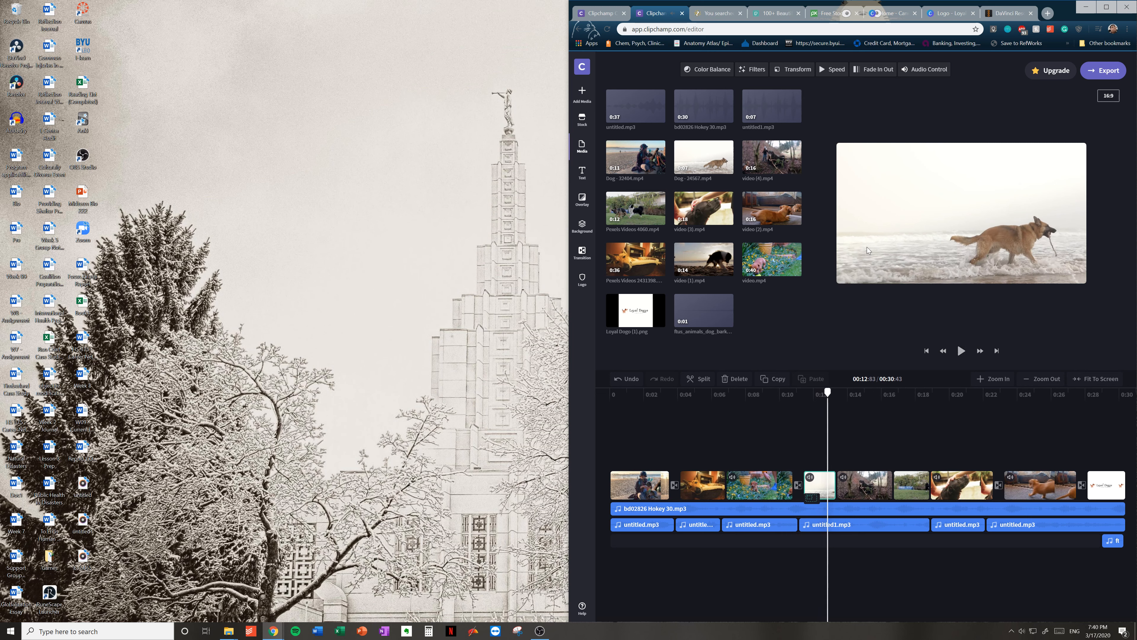
{"action": "left_click", "coordinate": [769, 397]}
{"action": "left_click", "coordinate": [958, 353]}
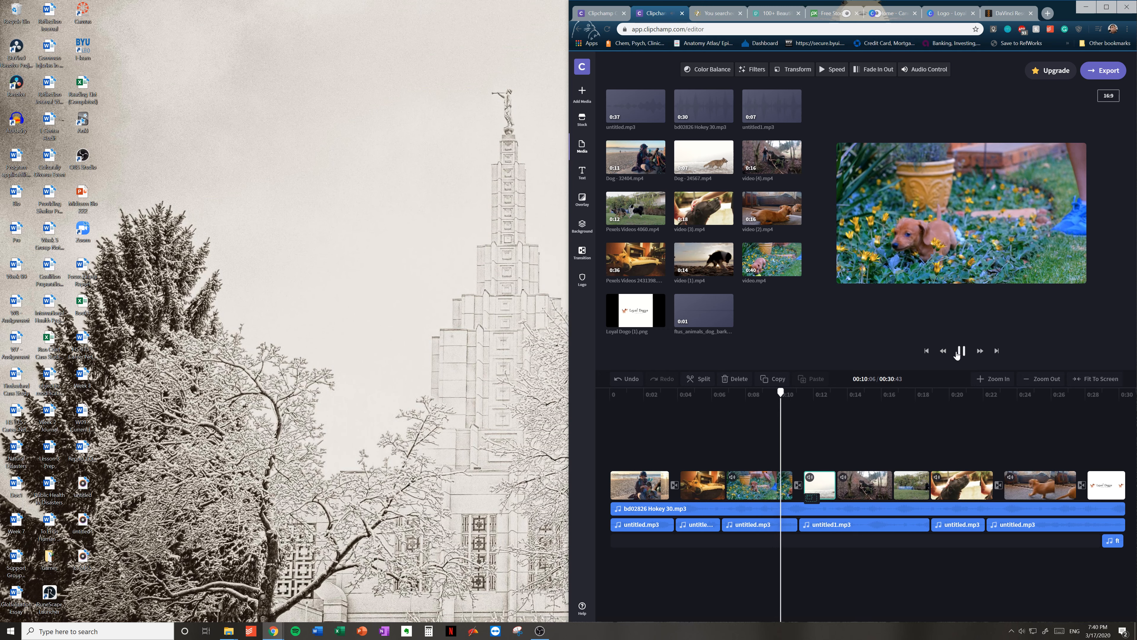
Step: Play the closing part from about 26.4 s to check the transition into the Loyal Doggo logo
{"action": "left_click", "coordinate": [985, 393]}
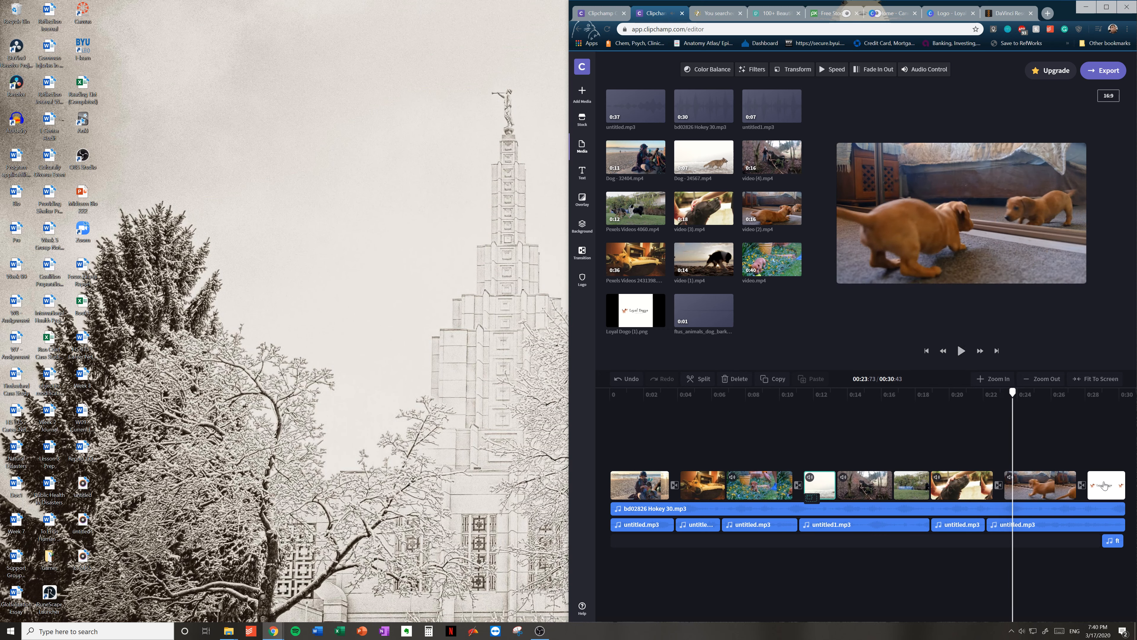
{"action": "left_click", "coordinate": [1056, 395]}
{"action": "left_click", "coordinate": [961, 350]}
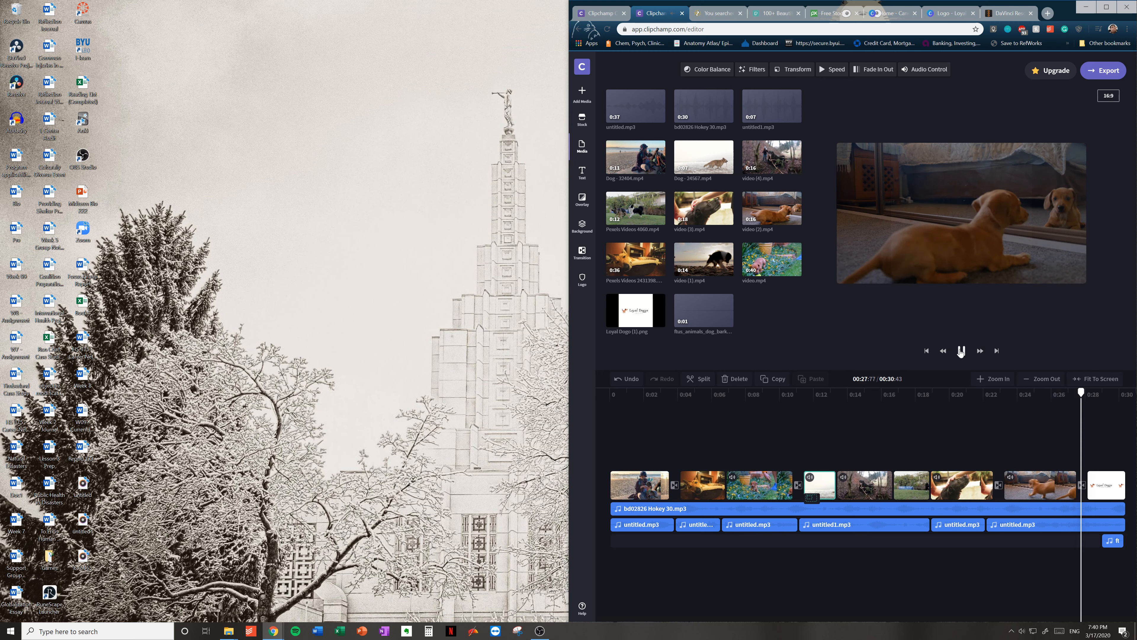
{"action": "left_click", "coordinate": [960, 350]}
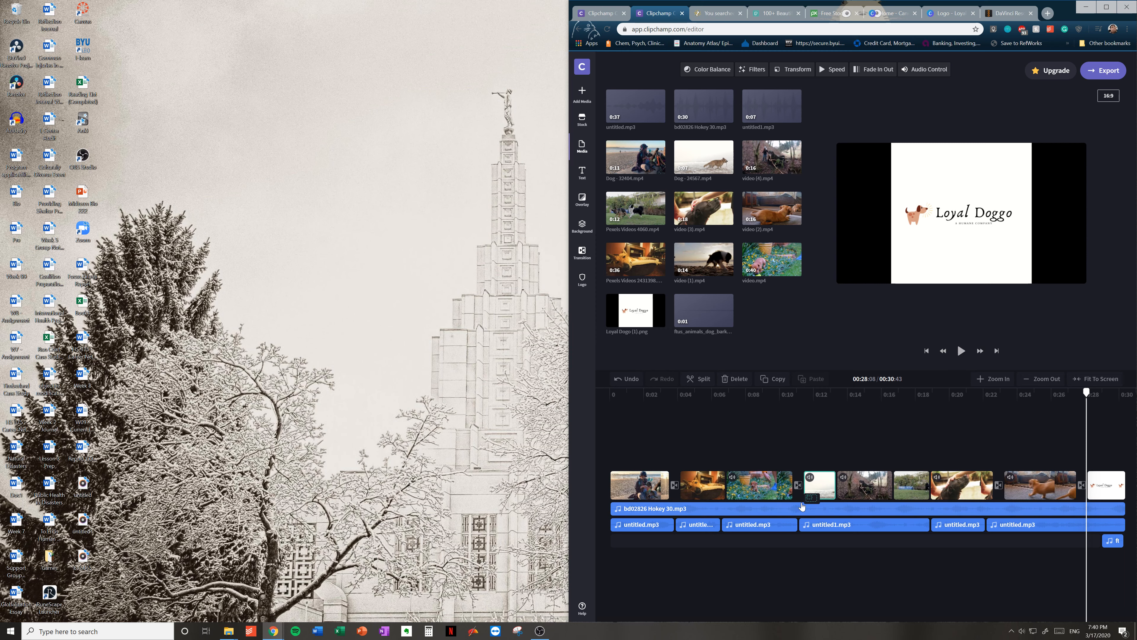
Step: Add a Fade Through Black transition between the second and third clips and change its type to Wipe Down
{"action": "left_click", "coordinate": [579, 248]}
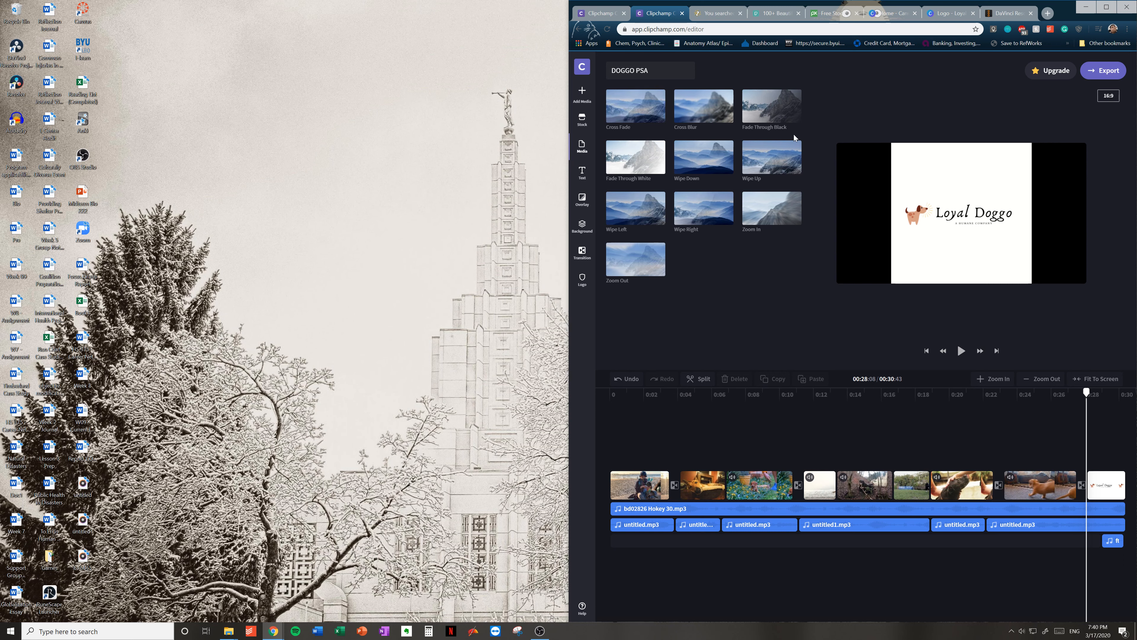
{"action": "mouse_move", "coordinate": [775, 107]}
{"action": "left_mouse_down"}
{"action": "mouse_move", "coordinate": [761, 119]}
{"action": "mouse_move", "coordinate": [739, 215]}
{"action": "mouse_move", "coordinate": [747, 322]}
{"action": "mouse_move", "coordinate": [726, 493]}
{"action": "left_mouse_up"}
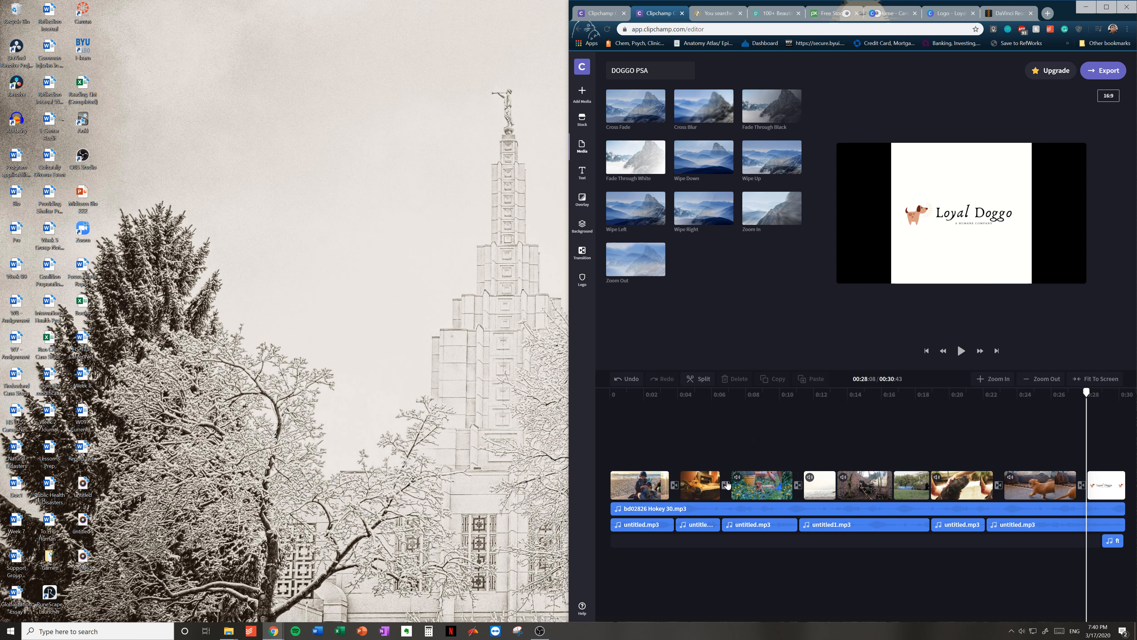
{"action": "left_click", "coordinate": [725, 486]}
{"action": "left_click", "coordinate": [722, 464]}
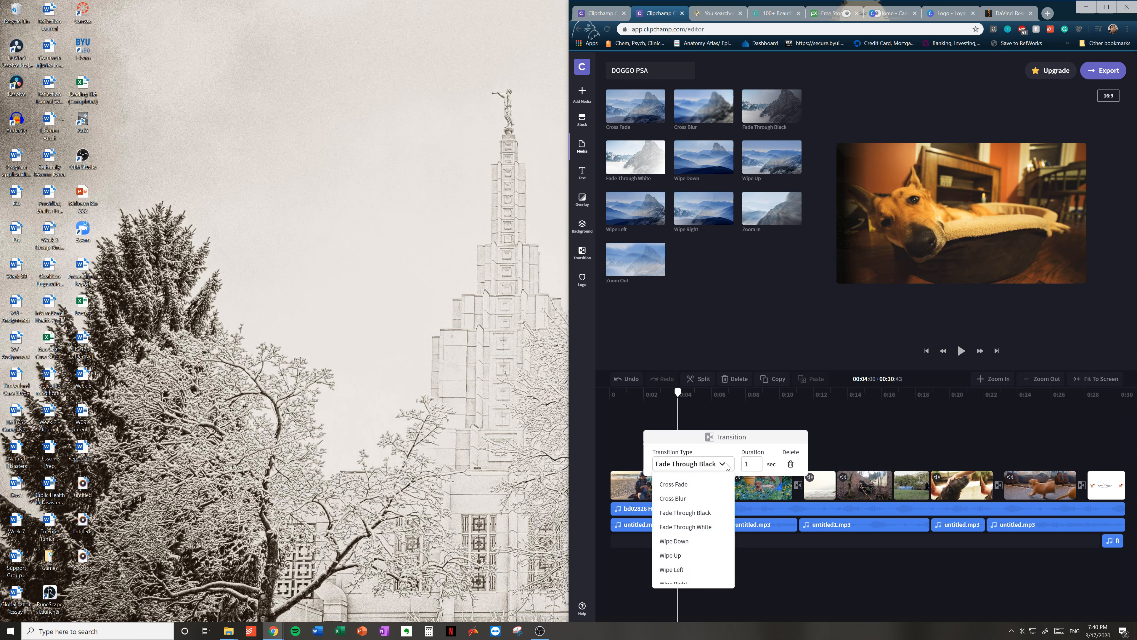
{"action": "left_click", "coordinate": [684, 542]}
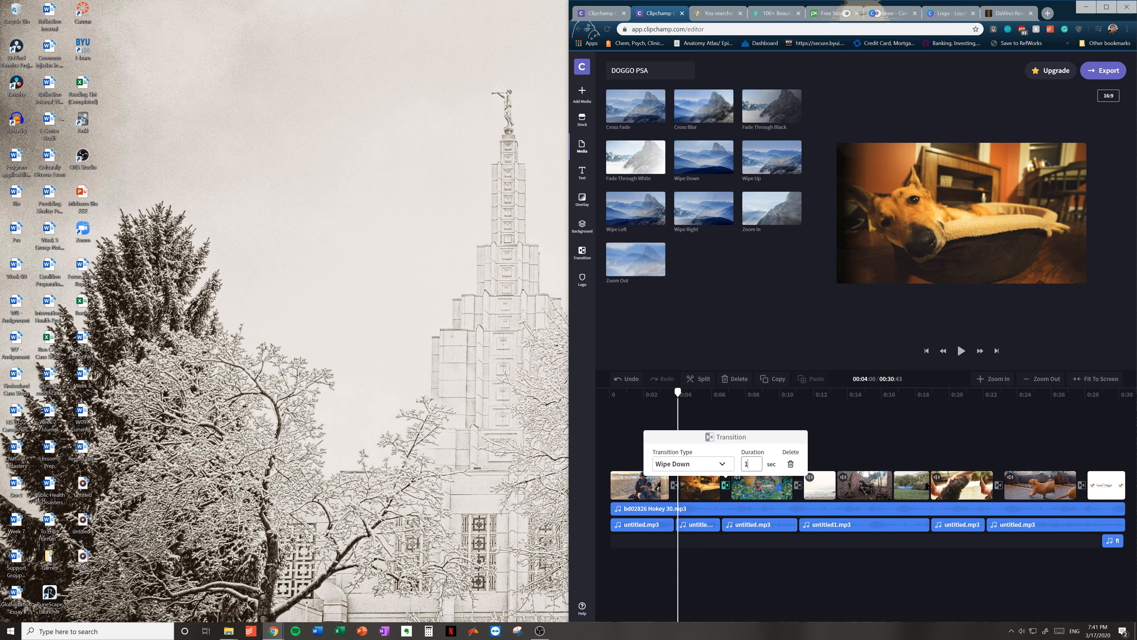
Step: Set the duration of the Wipe Down transition between the second and third clips to 4 seconds
{"action": "left_click_drag", "start_coordinate": [746, 464], "coordinate": [734, 465]}
{"action": "type", "text": "6316"}
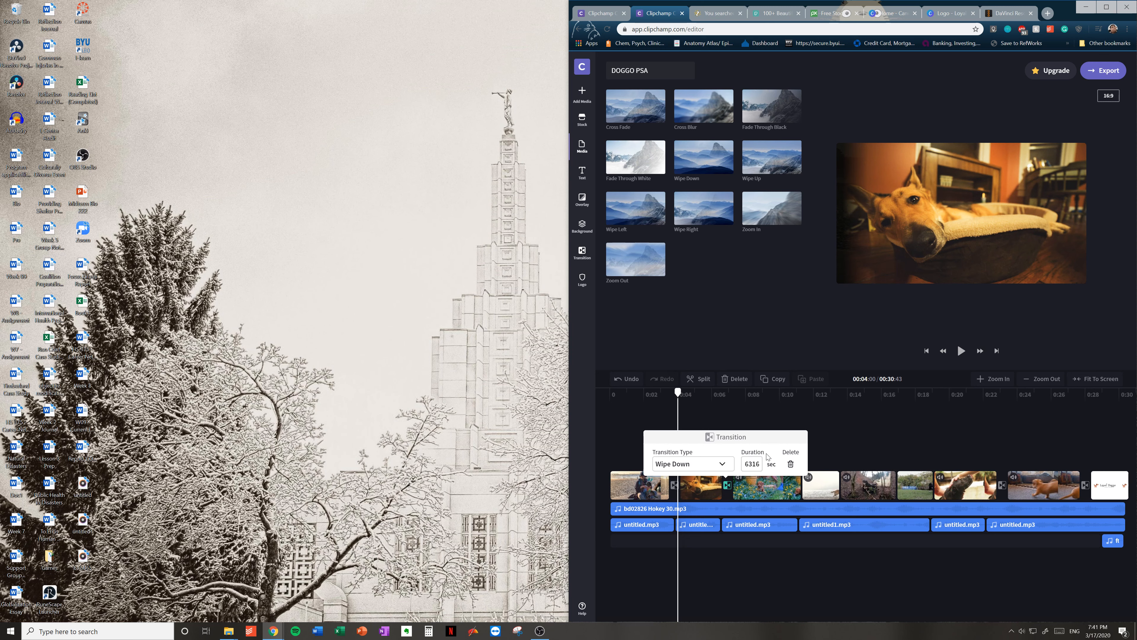
{"action": "double_click", "coordinate": [752, 464]}
{"action": "type", "text": "4"}
{"action": "left_click", "coordinate": [823, 437]}
Step: Play the video from about 5 s through the Wipe Down transition into the third clip
{"action": "left_click", "coordinate": [696, 432]}
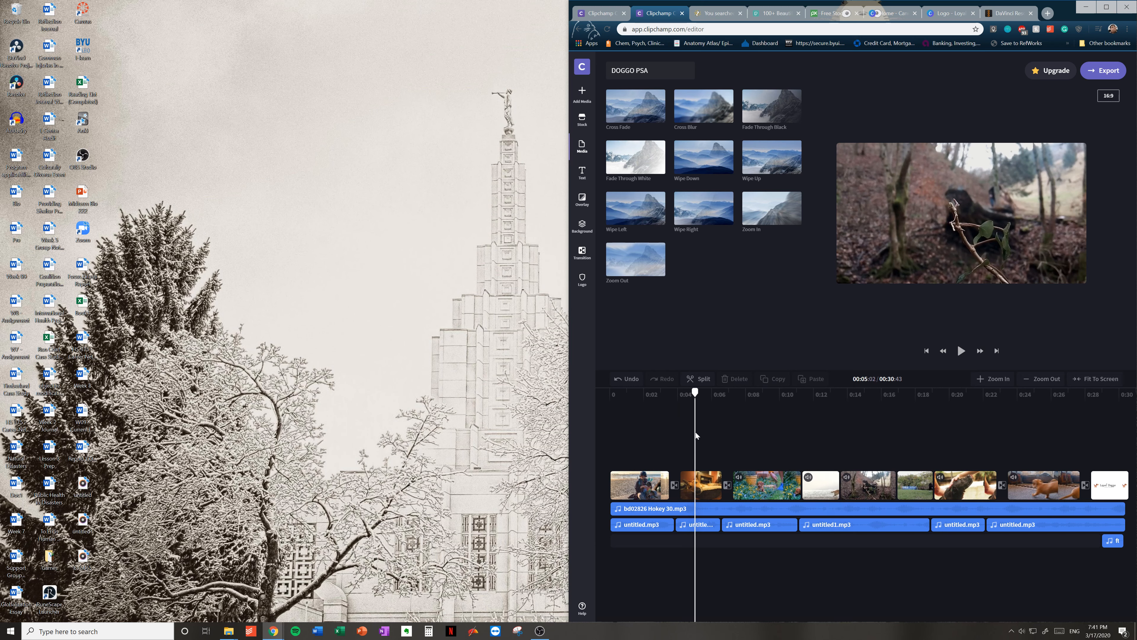
{"action": "left_click", "coordinate": [961, 352]}
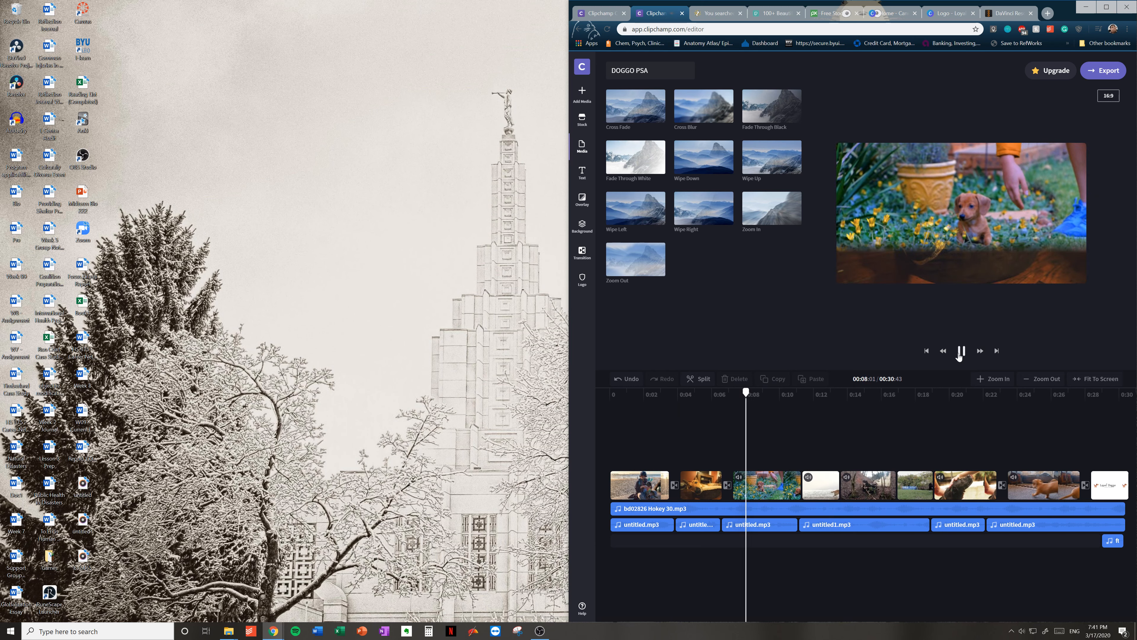
{"action": "left_click", "coordinate": [960, 351]}
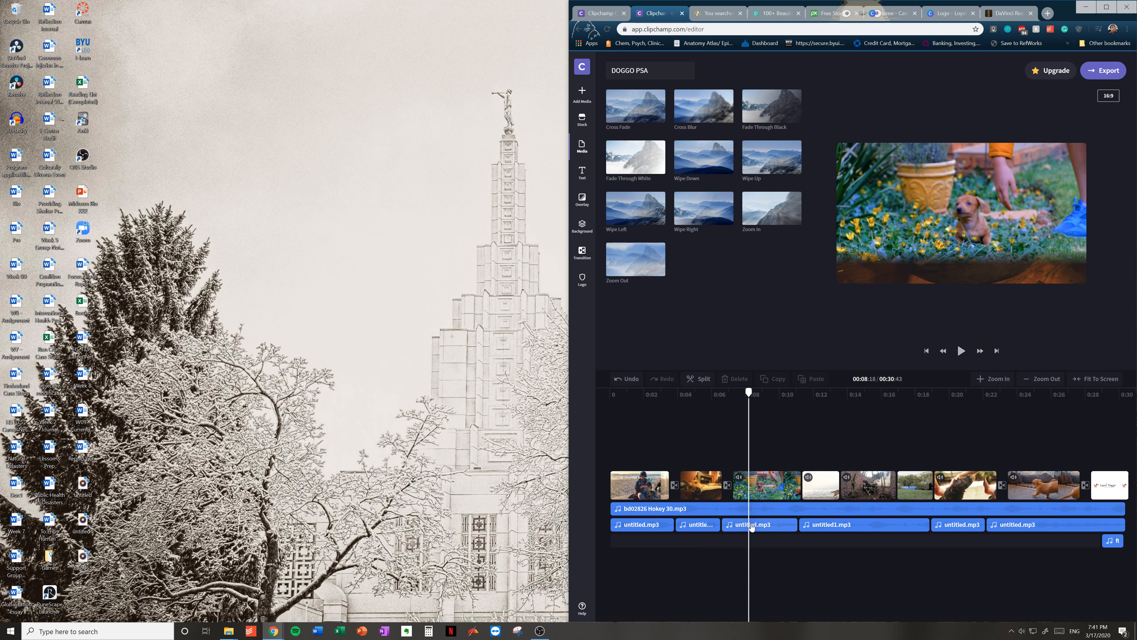
Step: Delete the Wipe Down transition between the second and third clips and set the playhead to about 4.9 s
{"action": "left_click", "coordinate": [727, 485]}
{"action": "left_click", "coordinate": [736, 380]}
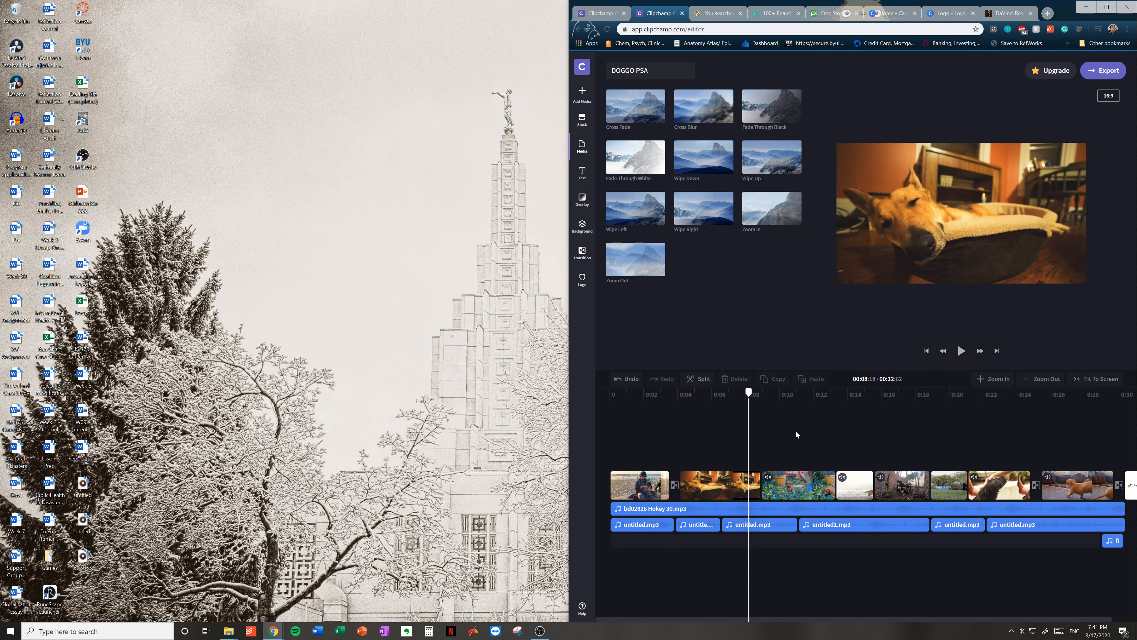
{"action": "left_click", "coordinate": [693, 393]}
Step: Undo the transition's deletion along with the earlier edits that added and changed it
{"action": "left_click", "coordinate": [631, 381]}
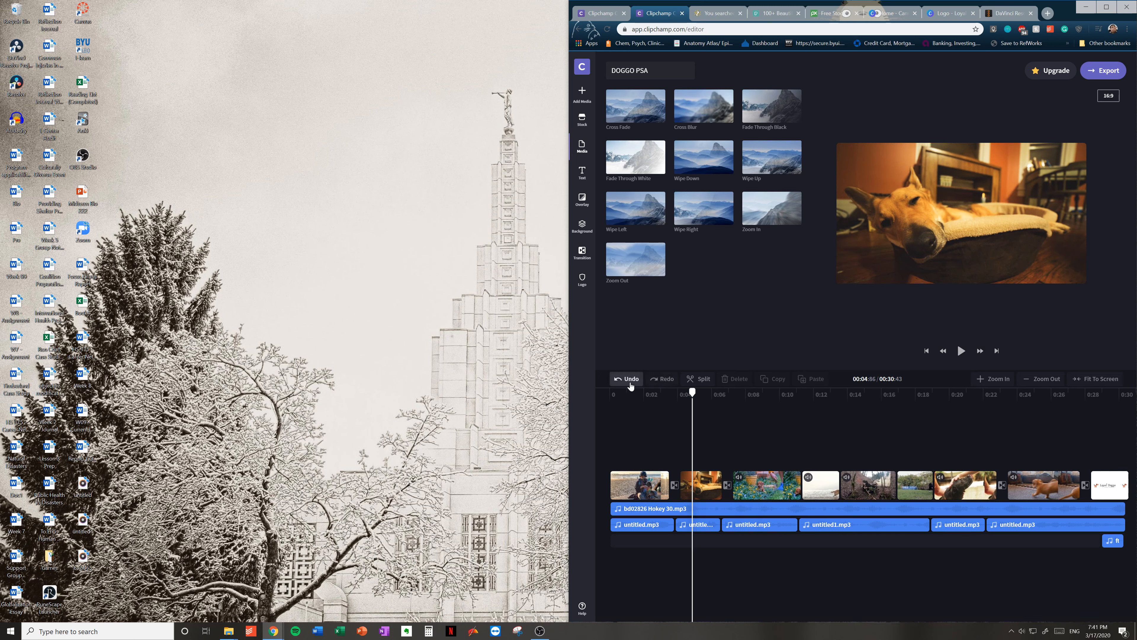
{"action": "left_click", "coordinate": [630, 386]}
{"action": "left_click", "coordinate": [631, 386]}
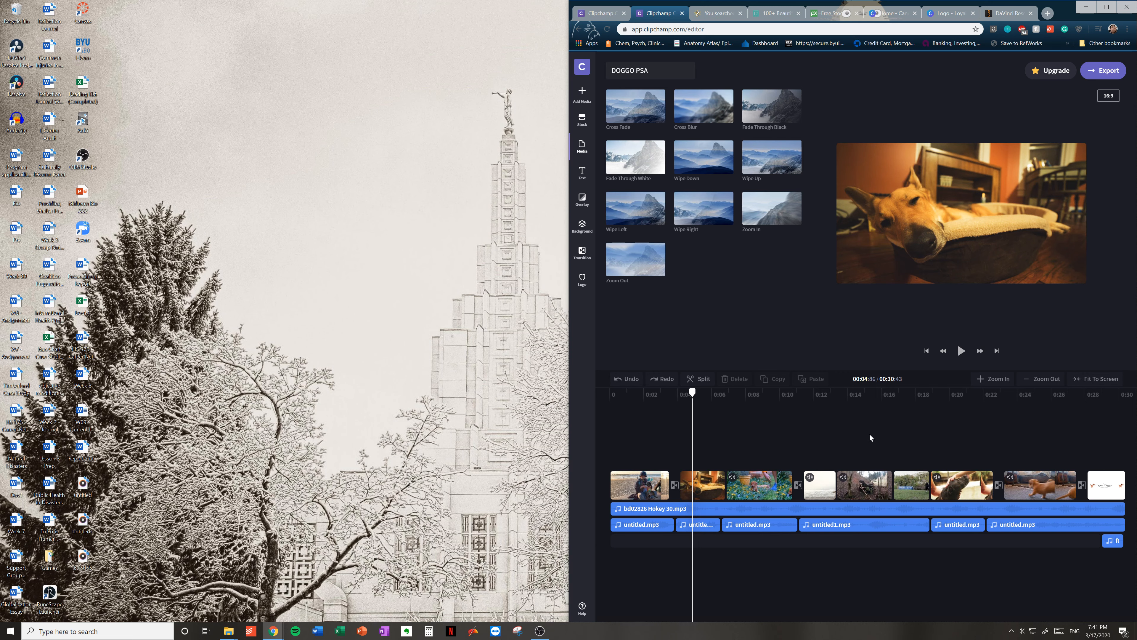
Step: Open the export settings, compare the 480p and 1080p resolutions and select 1080p
{"action": "left_click", "coordinate": [1118, 72]}
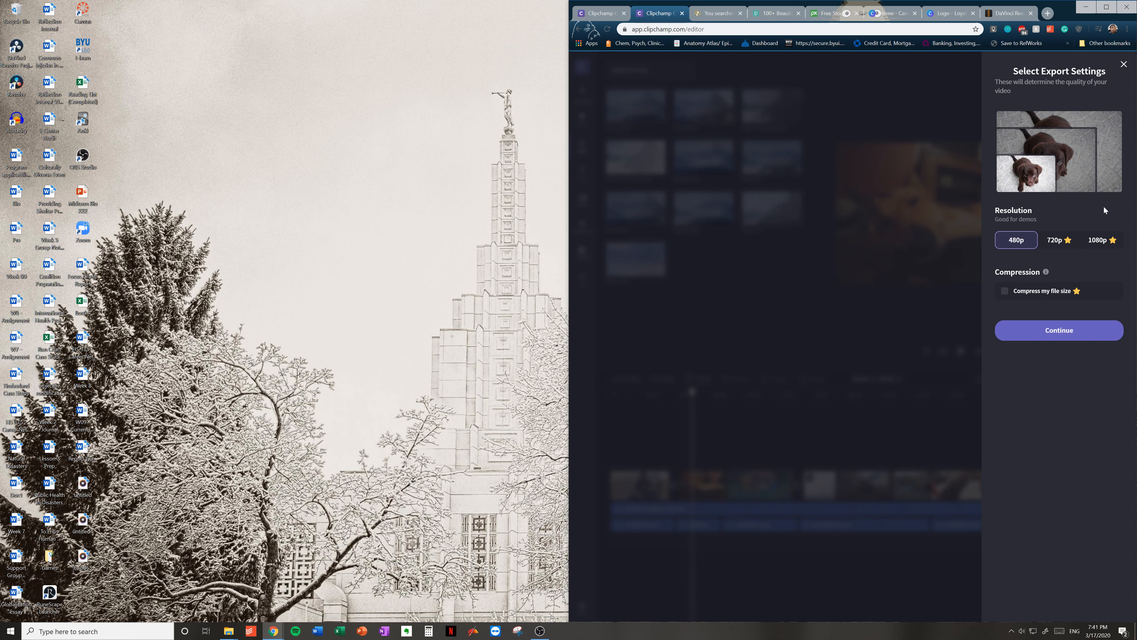
{"action": "left_click", "coordinate": [1112, 243]}
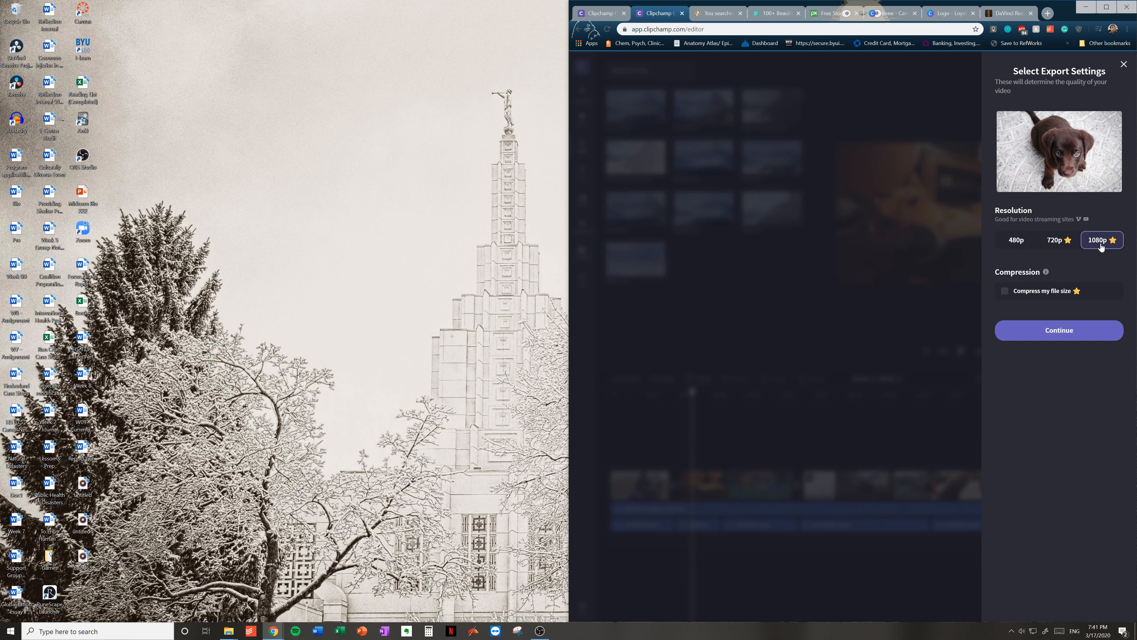
{"action": "left_click", "coordinate": [1027, 244]}
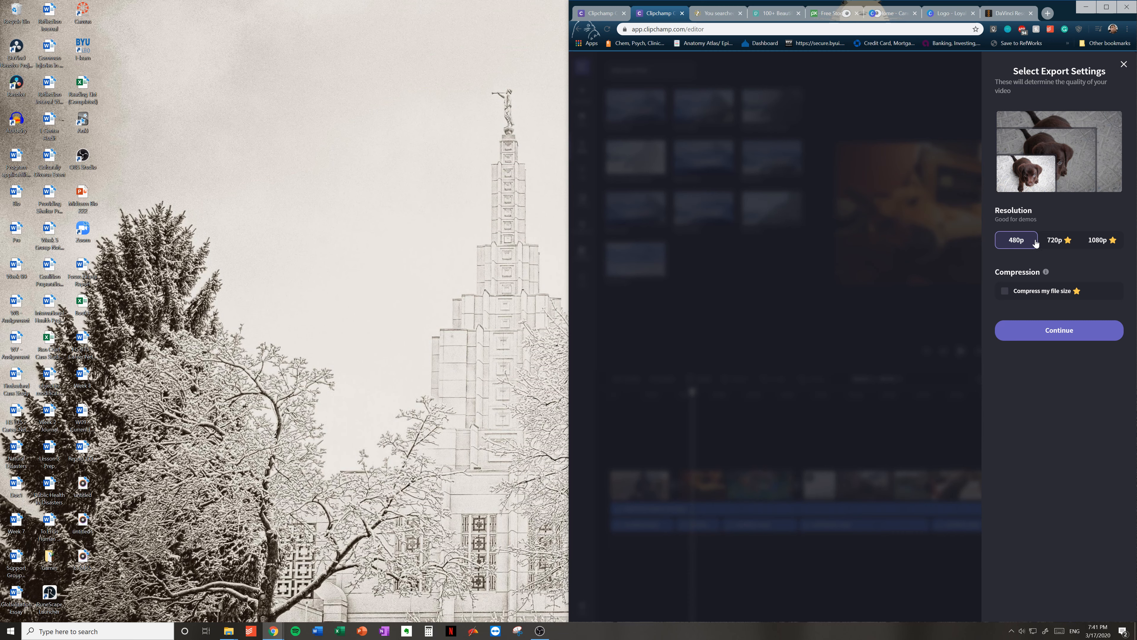
{"action": "left_click", "coordinate": [1105, 242]}
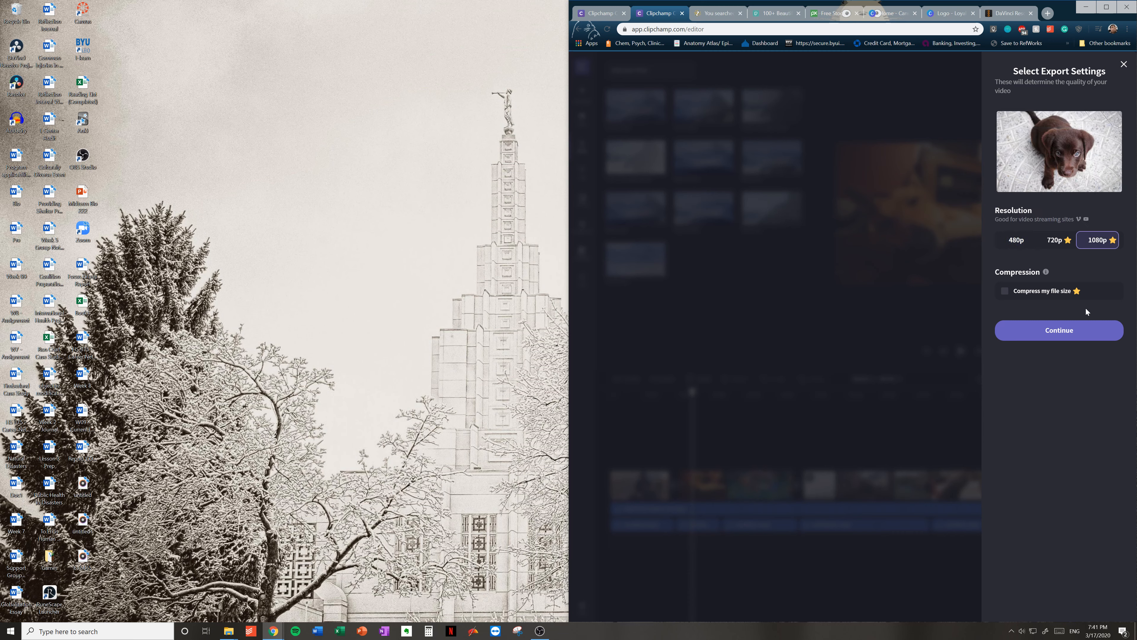
Step: Continue the 1080p export to the upgrade offer, view the alternatives to upgrading, and close the export settings
{"action": "left_click", "coordinate": [1068, 328]}
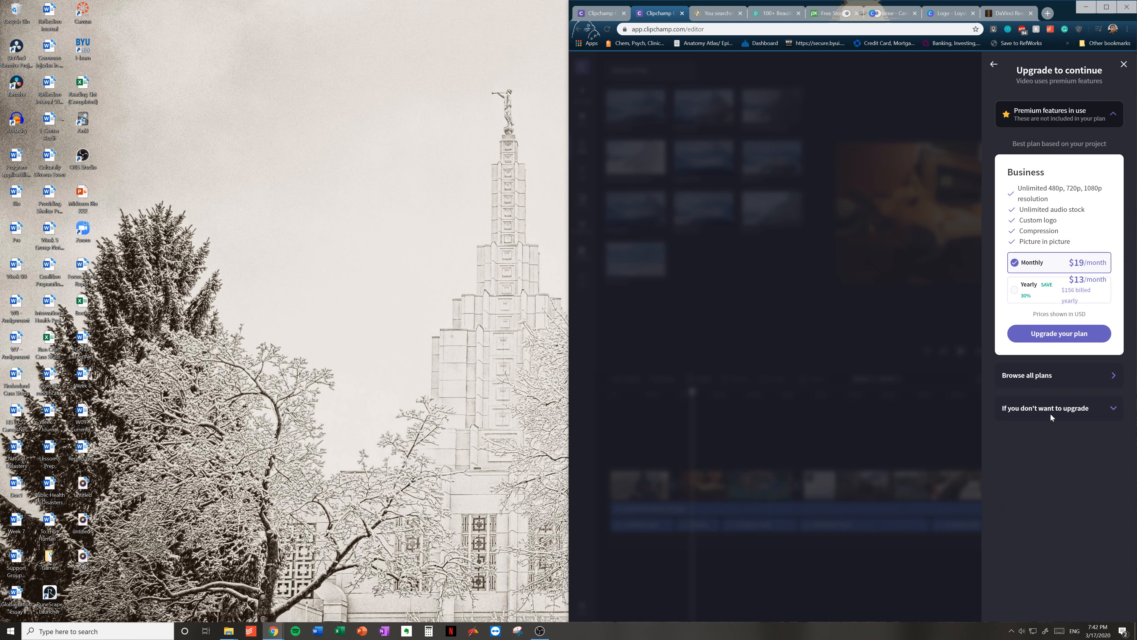
{"action": "left_click", "coordinate": [1042, 414]}
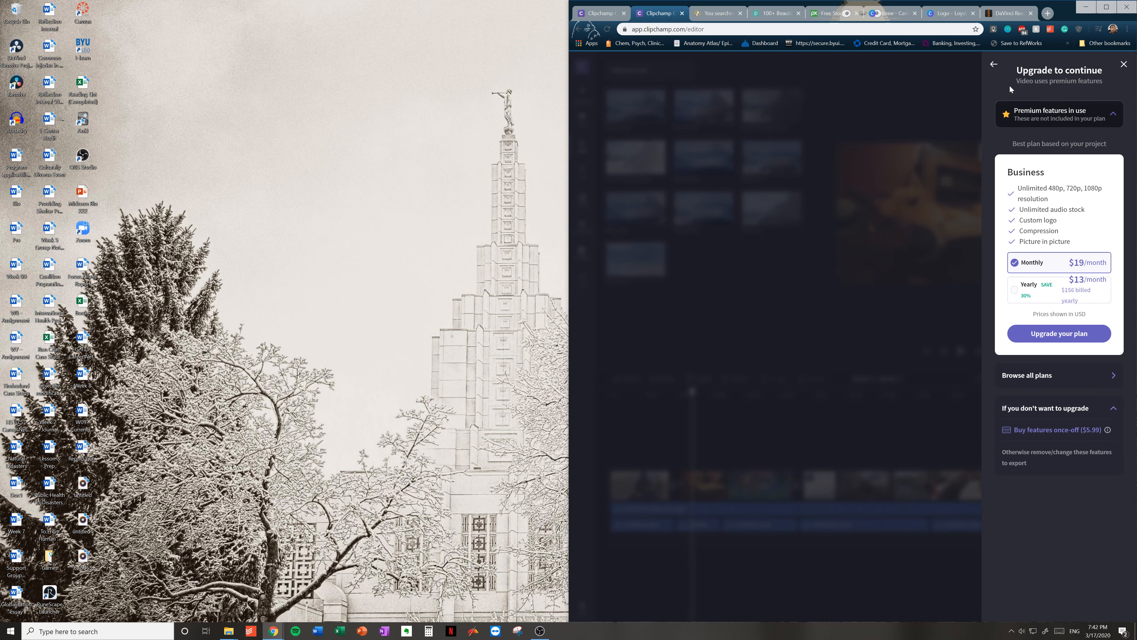
{"action": "left_click", "coordinate": [1124, 64]}
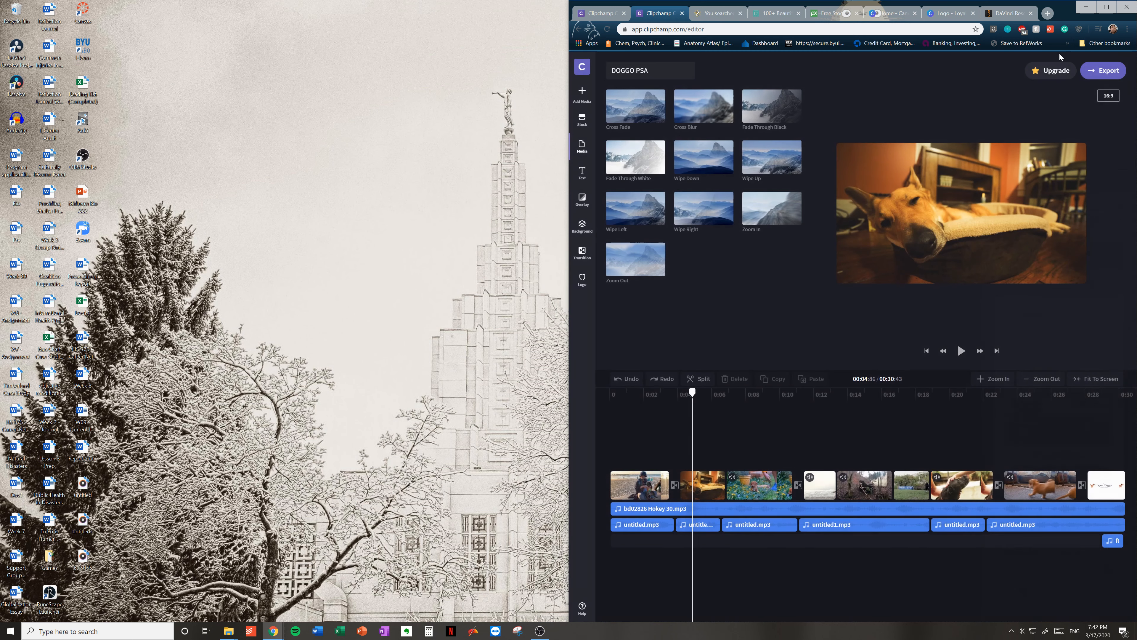
Step: Switch to the DaVinci Resolve 16 training page and look over its training videos up to the page header
{"action": "left_click", "coordinate": [1010, 20]}
{"action": "scroll", "coordinate": [697, 445], "scroll_direction": "up", "scroll_amount": 6}
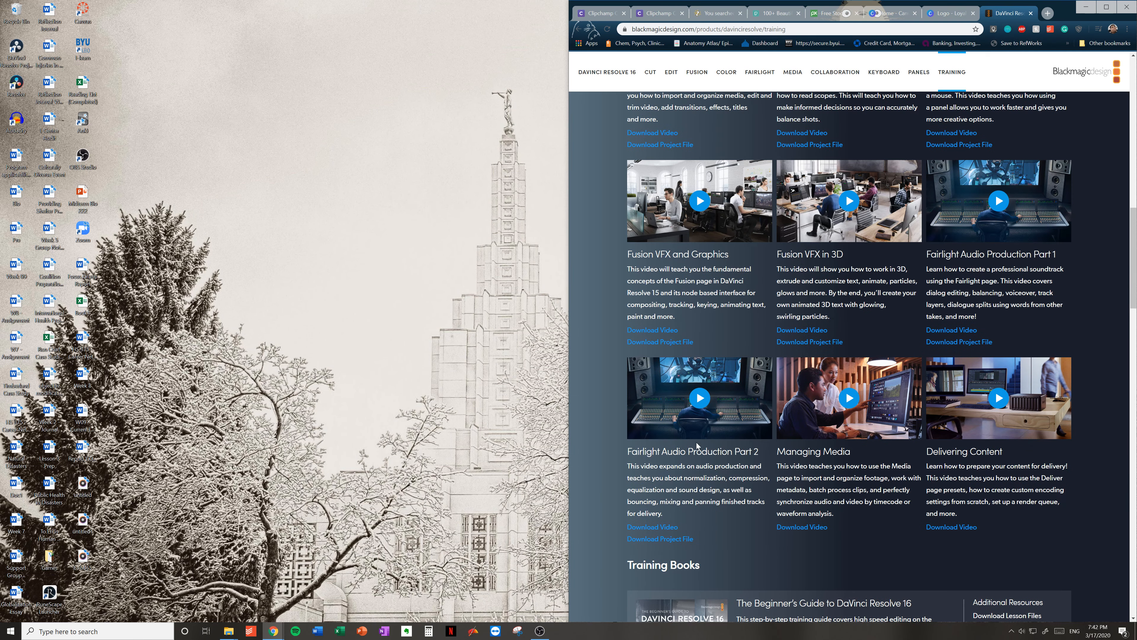
{"action": "scroll", "coordinate": [614, 492], "scroll_direction": "up", "scroll_amount": 10}
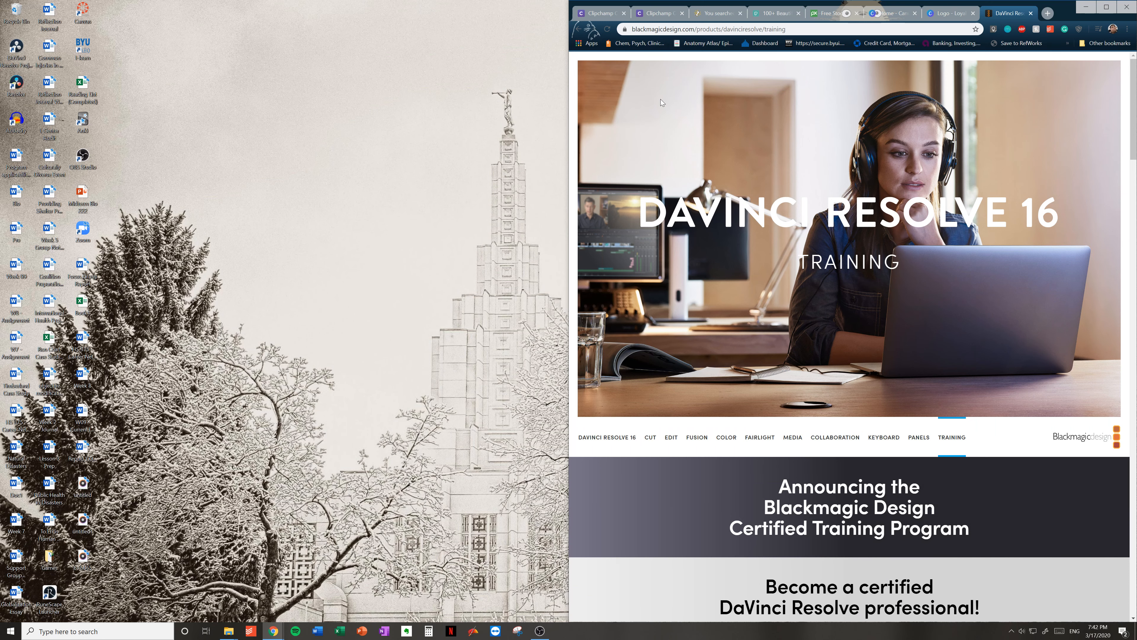
Step: Open the DaVinci Resolve 16 product overview and look through its introduction, new features and editing tools
{"action": "left_click", "coordinate": [635, 427]}
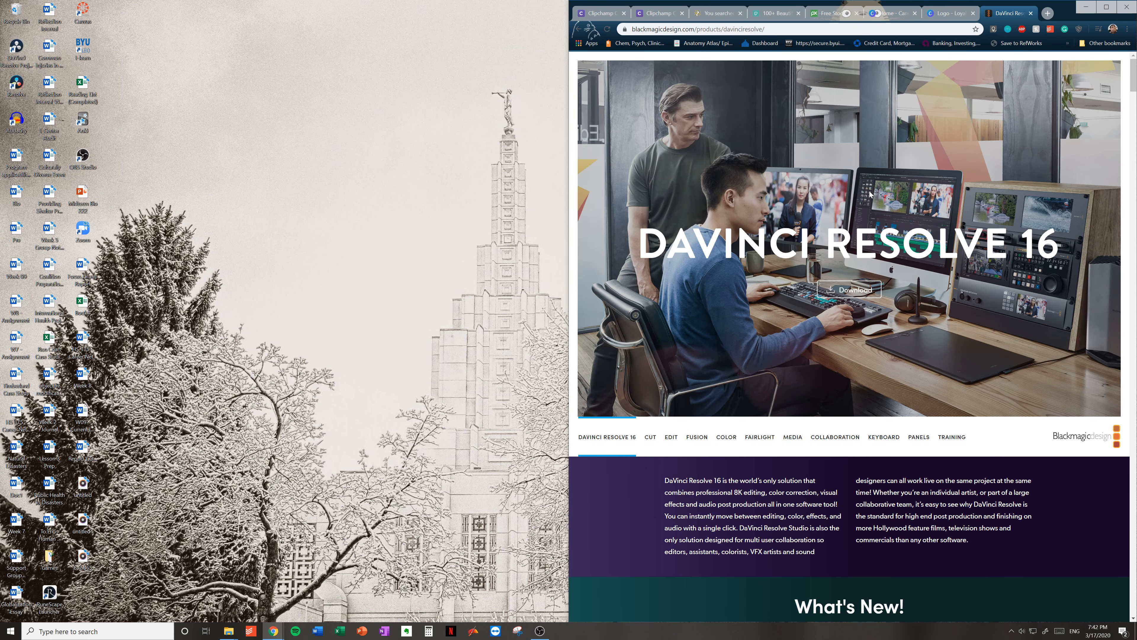
{"action": "scroll", "coordinate": [869, 193], "scroll_direction": "down", "scroll_amount": 20}
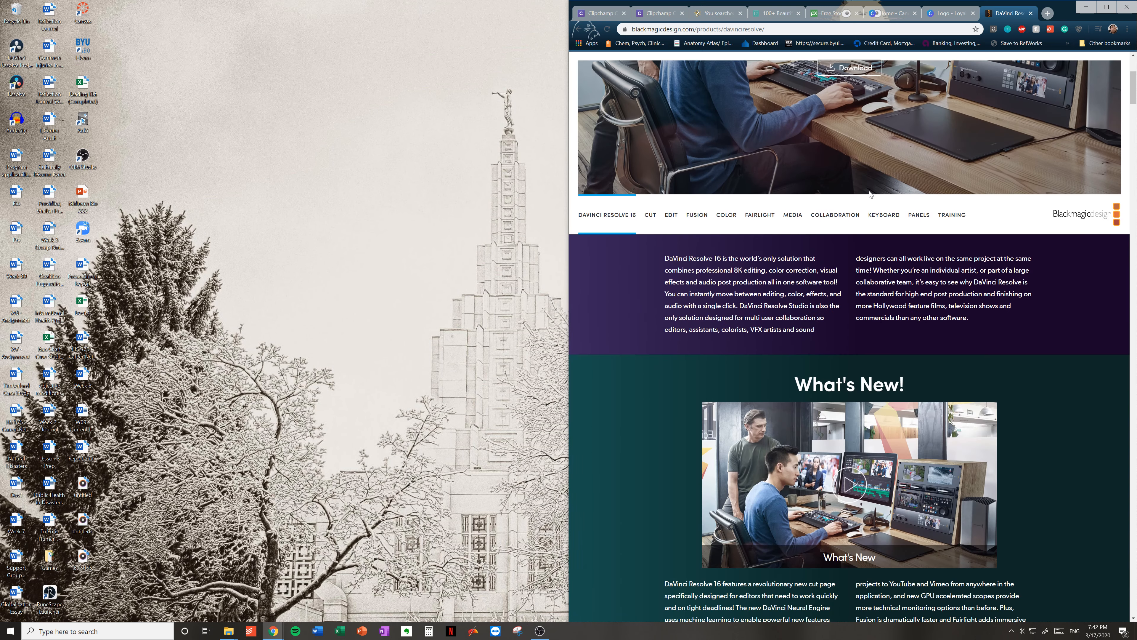
{"action": "scroll", "coordinate": [870, 193], "scroll_direction": "down", "scroll_amount": 3}
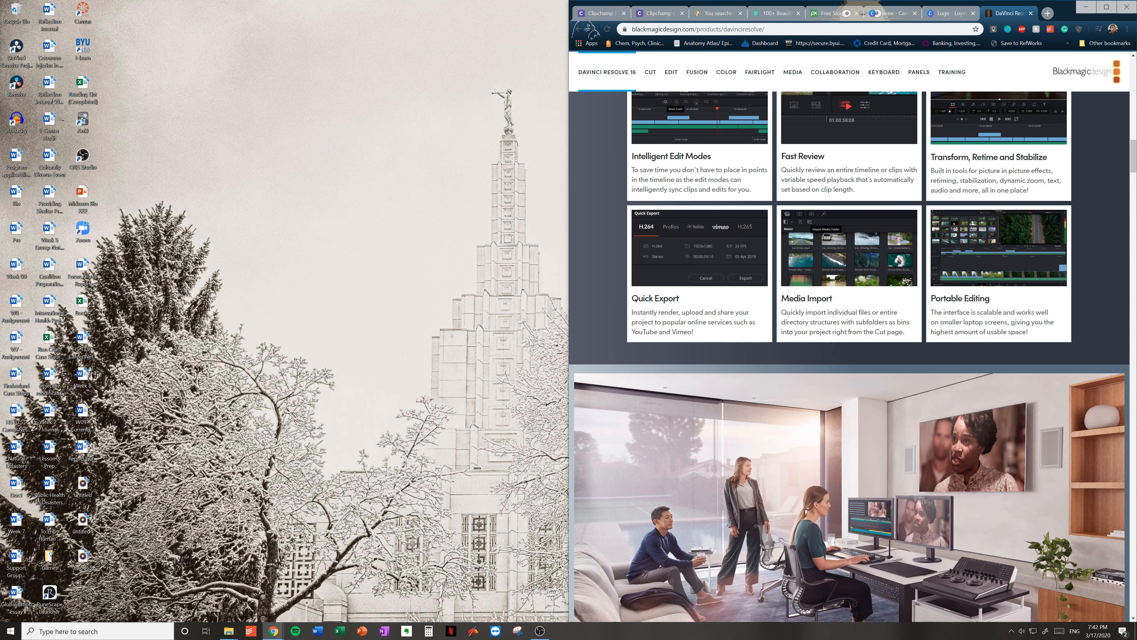
{"action": "scroll", "coordinate": [667, 359], "scroll_direction": "up", "scroll_amount": 20}
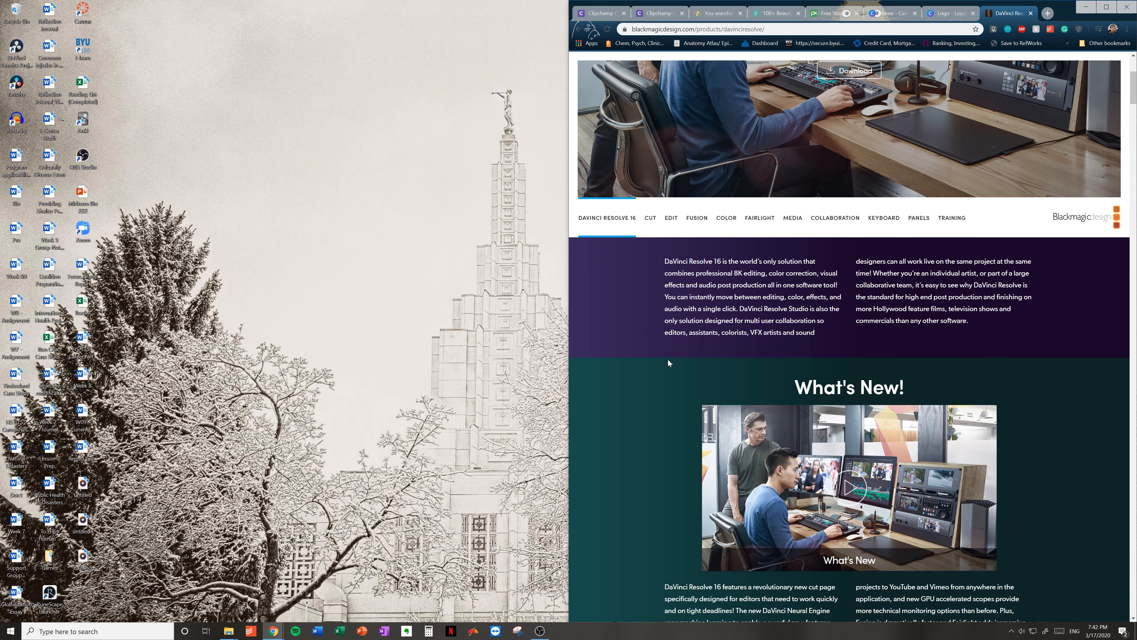
{"action": "scroll", "coordinate": [668, 362], "scroll_direction": "up", "scroll_amount": 5}
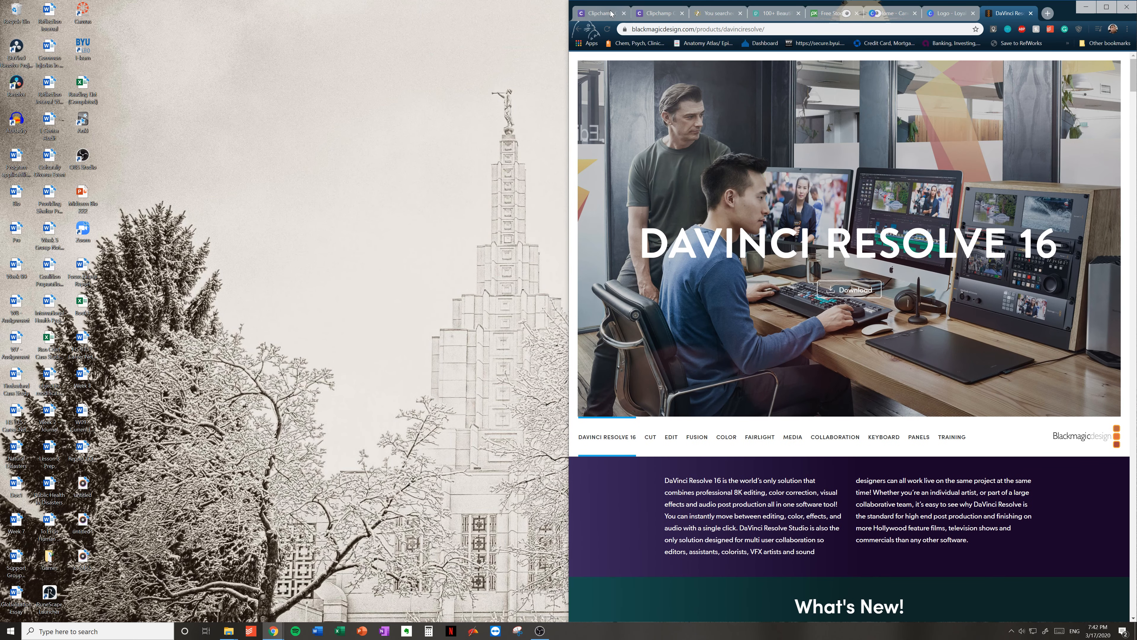
Step: Return to the Untitled Project in the Clipchamp editor and switch to the OBS window
{"action": "left_click", "coordinate": [601, 15]}
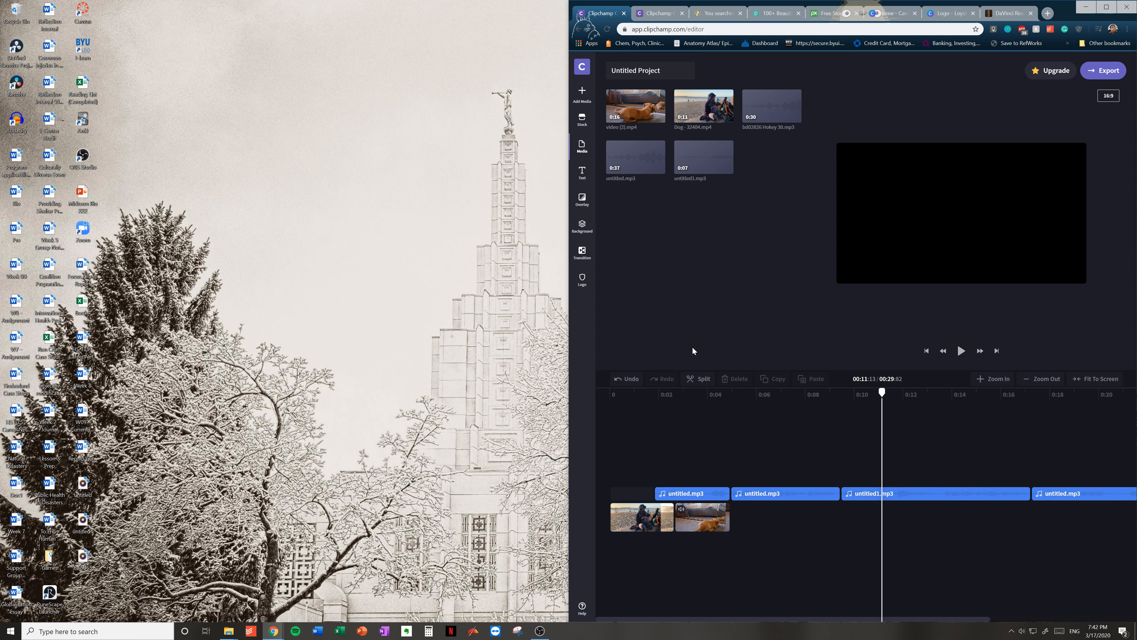
{"action": "left_click", "coordinate": [539, 631]}
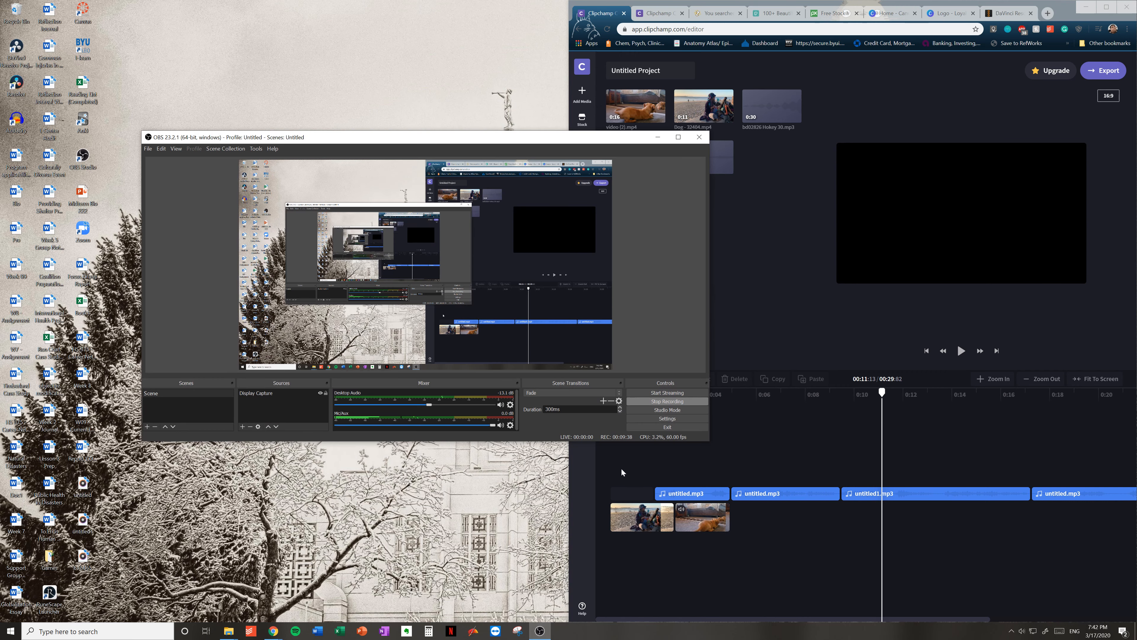